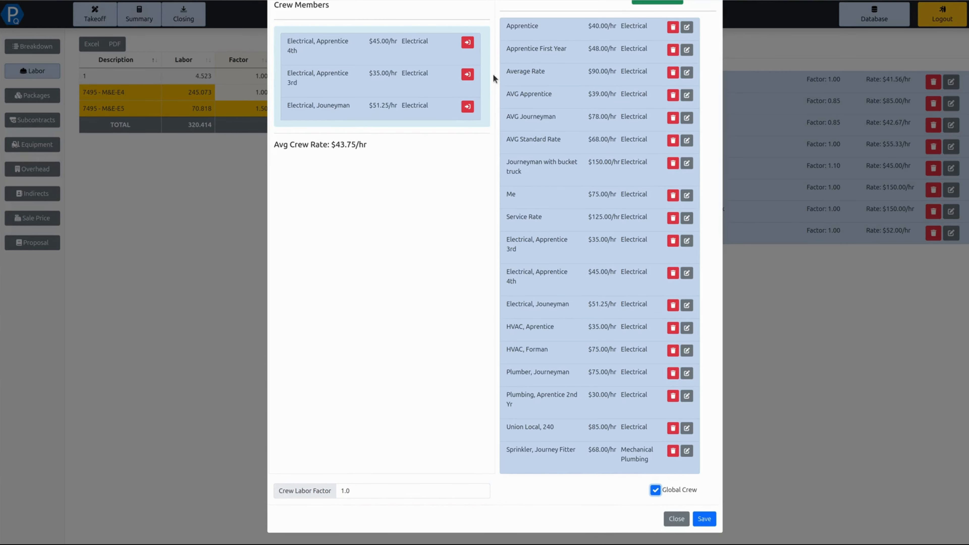
# Turn off the global crew option for Default - Standard Crew and save the crew
pyautogui.scroll(3, 493, 74)
pyautogui.scroll(-3, 505, 150)
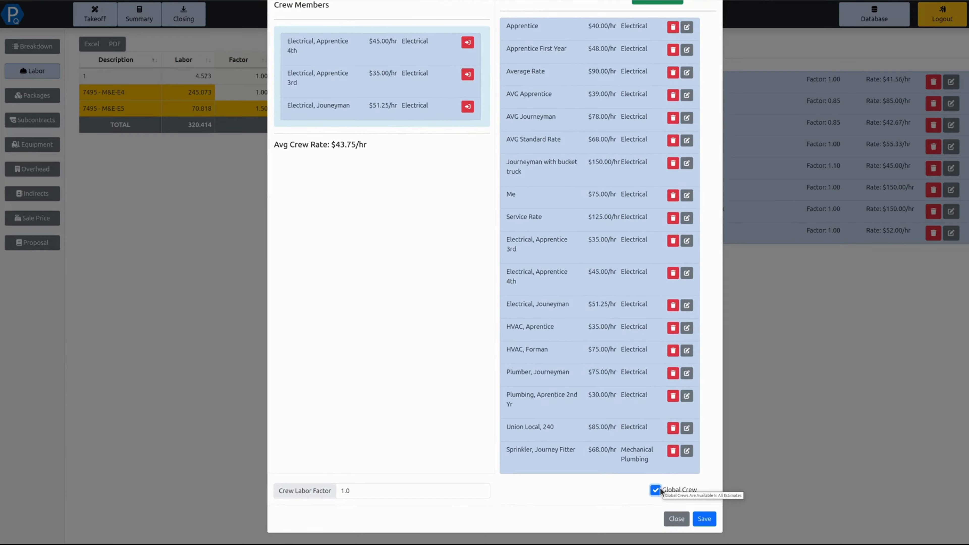
pyautogui.scroll(3, 386, 114)
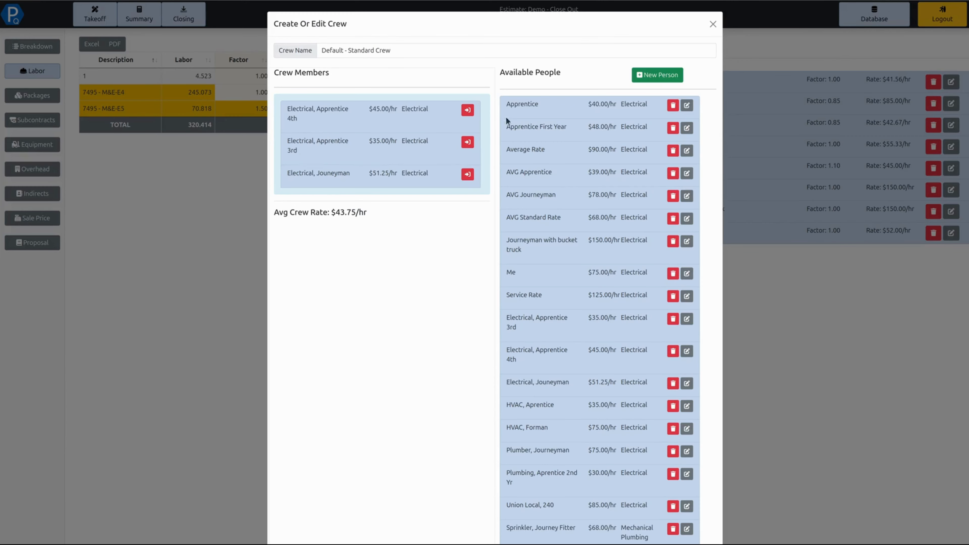
pyautogui.scroll(-3, 506, 117)
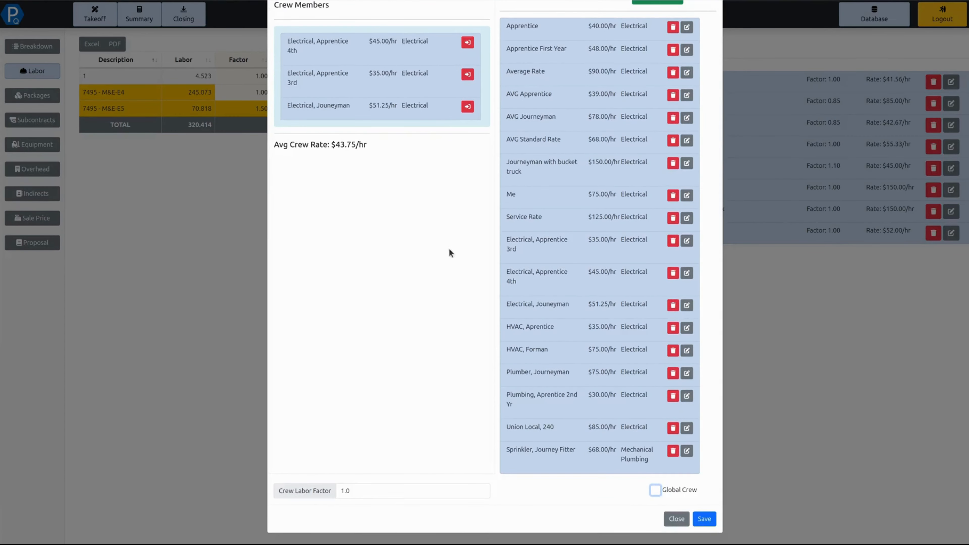
pyautogui.scroll(3, 527, 182)
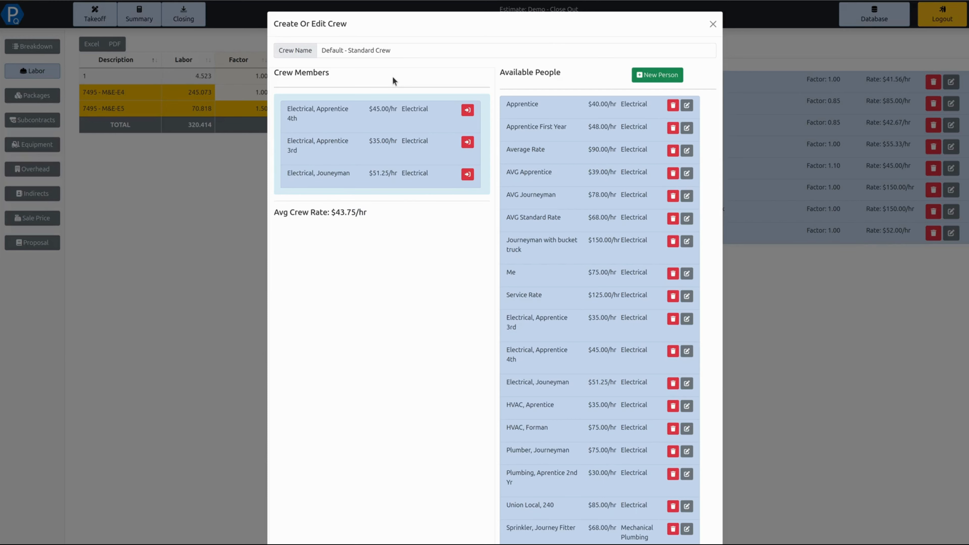
pyautogui.scroll(-3, 393, 75)
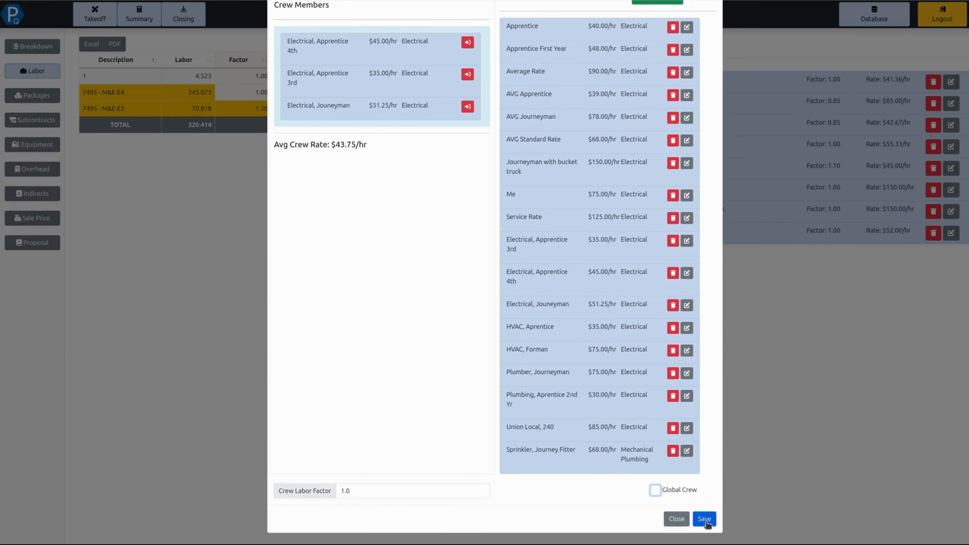
pyautogui.click(705, 519)
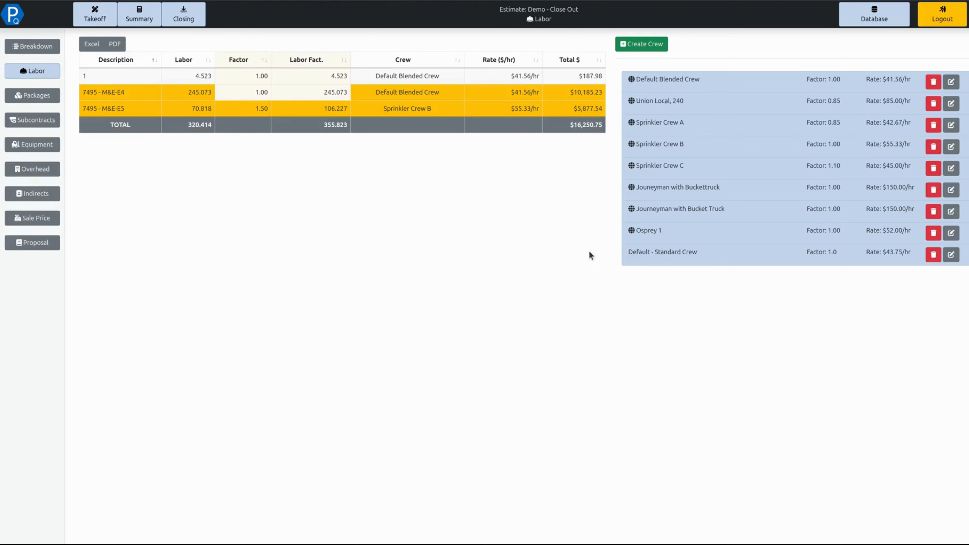
# Assign Default - Standard Crew to labor rows 7495 - M&E-E5, 7495 - M&E-E4 and 1
pyautogui.moveTo(707, 264); pyautogui.dragTo(237, 111)
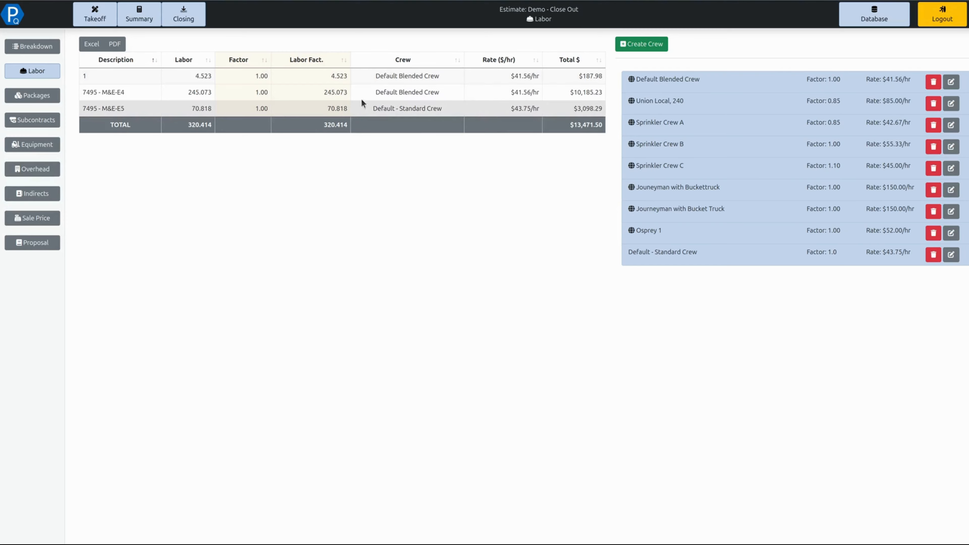
pyautogui.moveTo(662, 255); pyautogui.dragTo(420, 91)
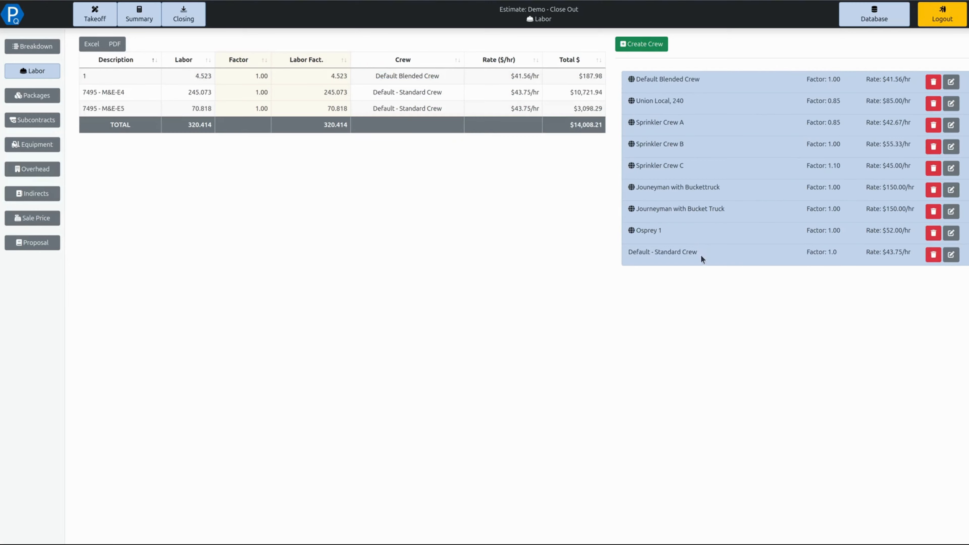
pyautogui.moveTo(702, 255); pyautogui.dragTo(433, 78)
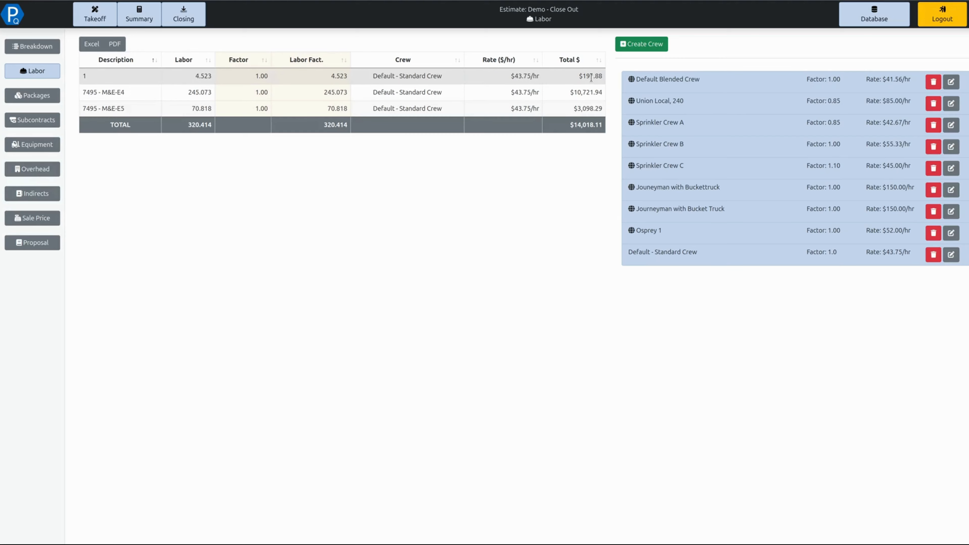
# Assign Sprinkler Crew A to labor row 7495 - M&E-E5 and check its labor, factor and factored labor
pyautogui.moveTo(655, 127); pyautogui.dragTo(376, 116)
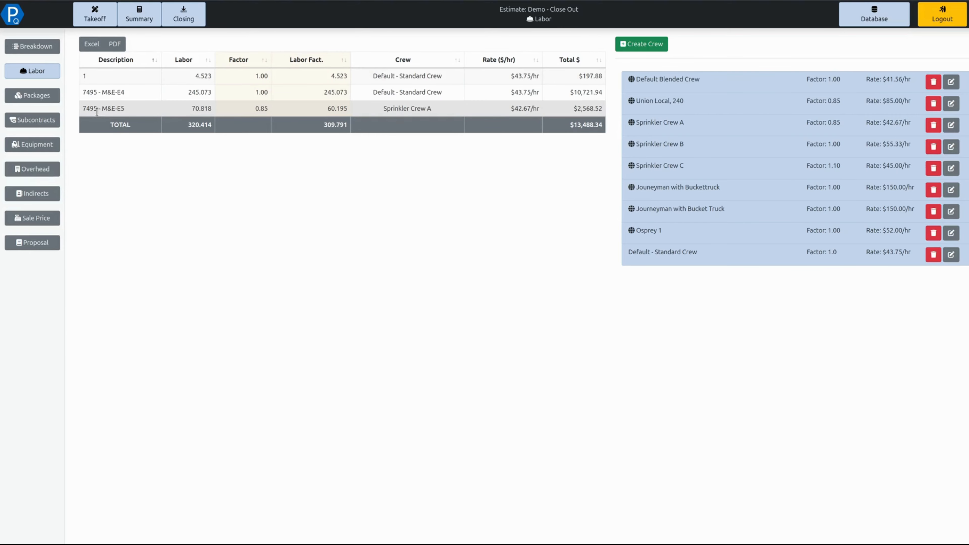
pyautogui.moveTo(190, 108); pyautogui.dragTo(267, 116)
pyautogui.click(403, 107)
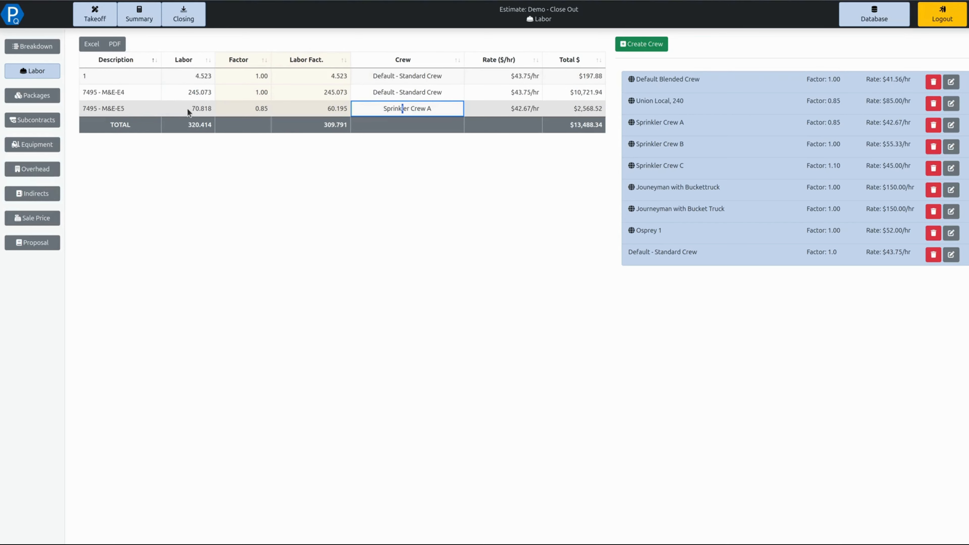
pyautogui.moveTo(187, 109); pyautogui.dragTo(204, 109)
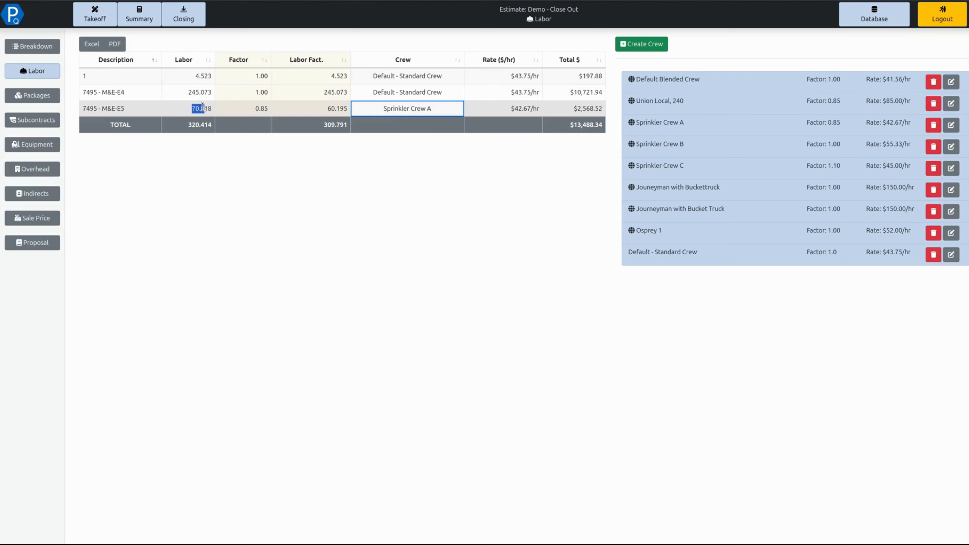
pyautogui.click(329, 108)
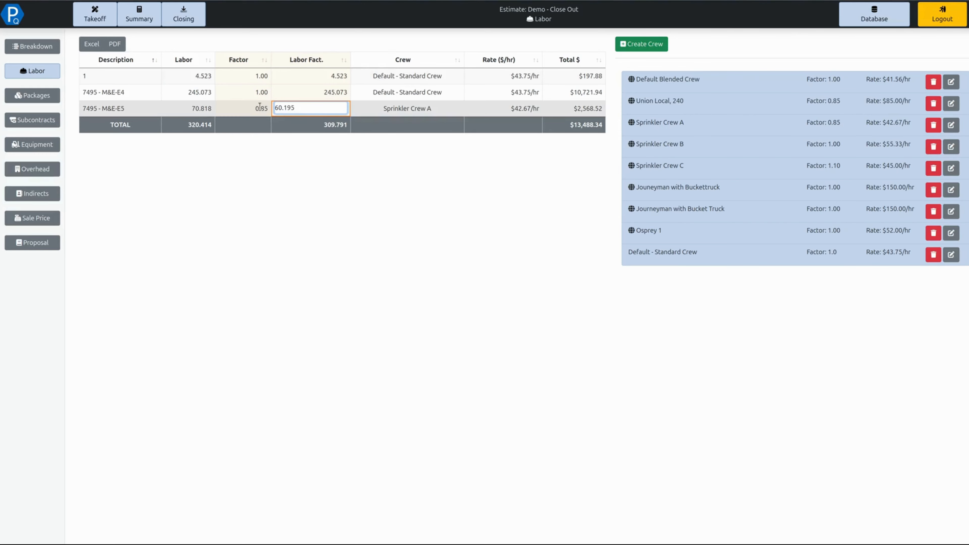
pyautogui.click(325, 150)
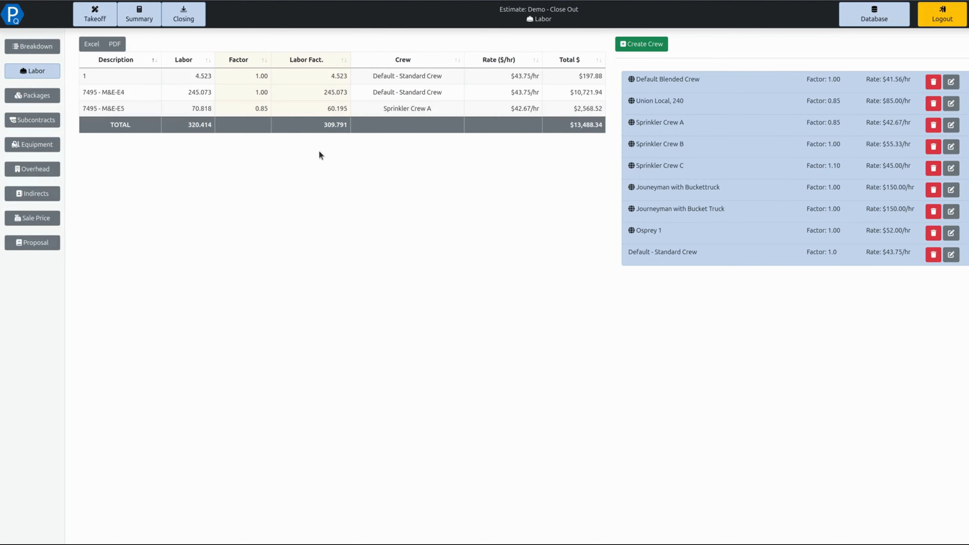
# Set the factored labor of row 7495 - M&E-E5 to 100 hours
pyautogui.click(327, 109)
pyautogui.moveTo(326, 109); pyautogui.dragTo(268, 107)
pyautogui.write('100')
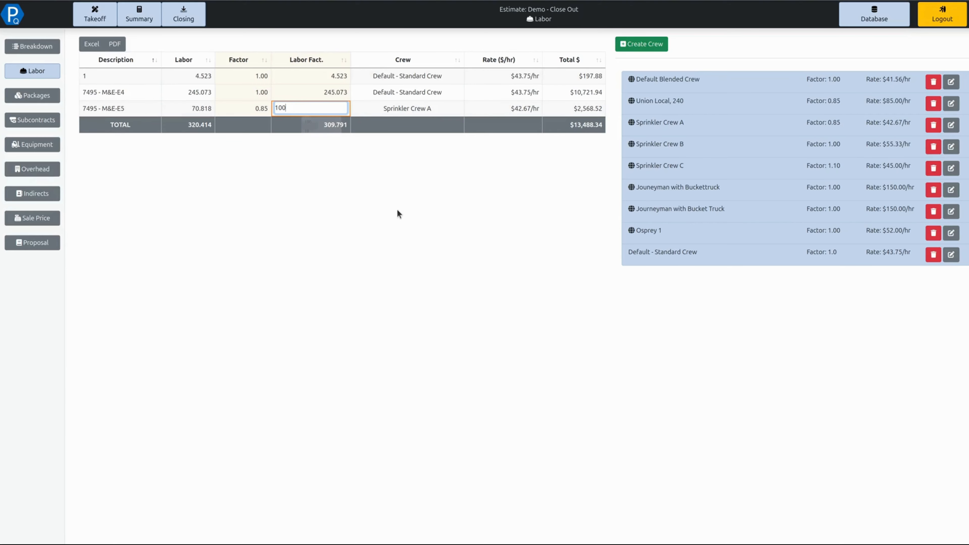
pyautogui.press('Return')
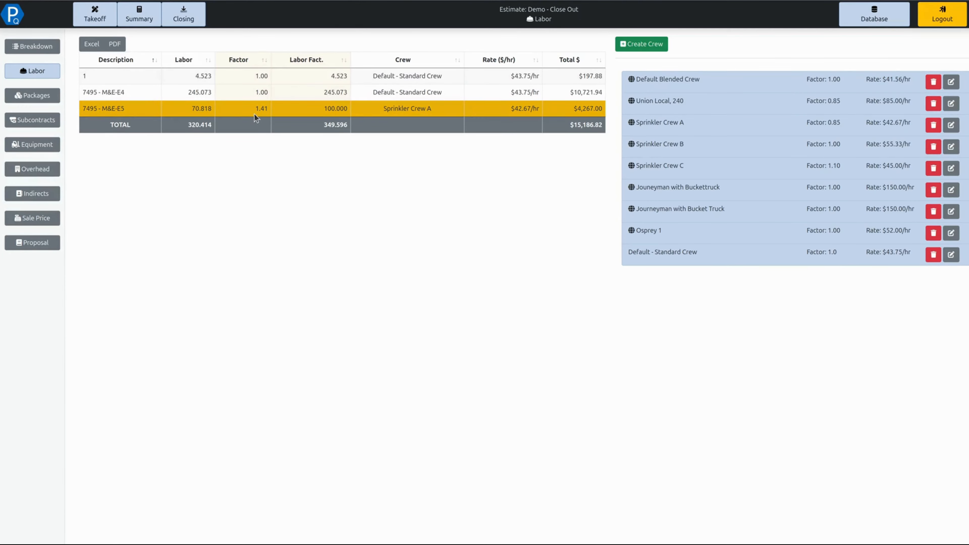
# Set the labor factor of row 7495 - M&E-E4 to 0.9, check the totals, and reassign the row to Default Blended Crew
pyautogui.click(255, 91)
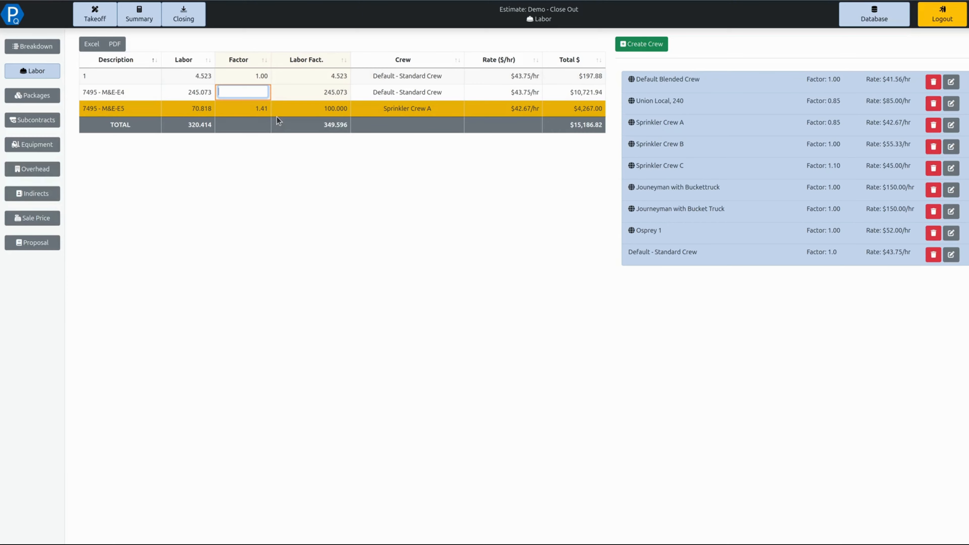
pyautogui.write('0.9')
pyautogui.press('Return')
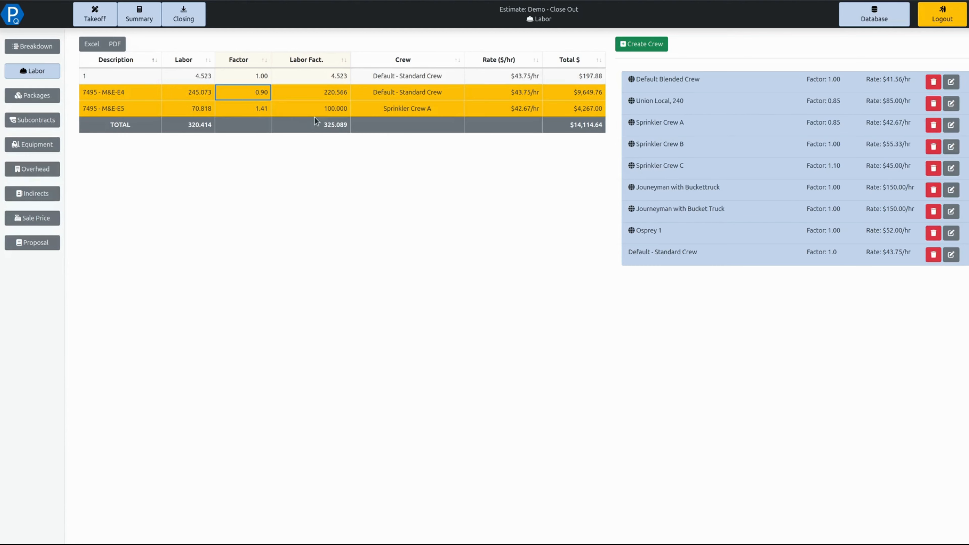
pyautogui.moveTo(324, 125); pyautogui.dragTo(337, 124)
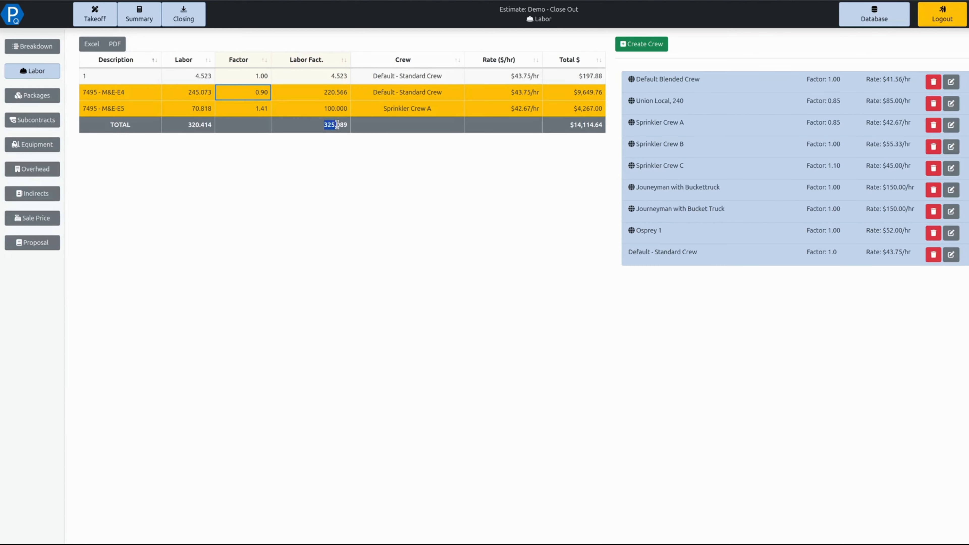
pyautogui.doubleClick(323, 126)
pyautogui.doubleClick(583, 124)
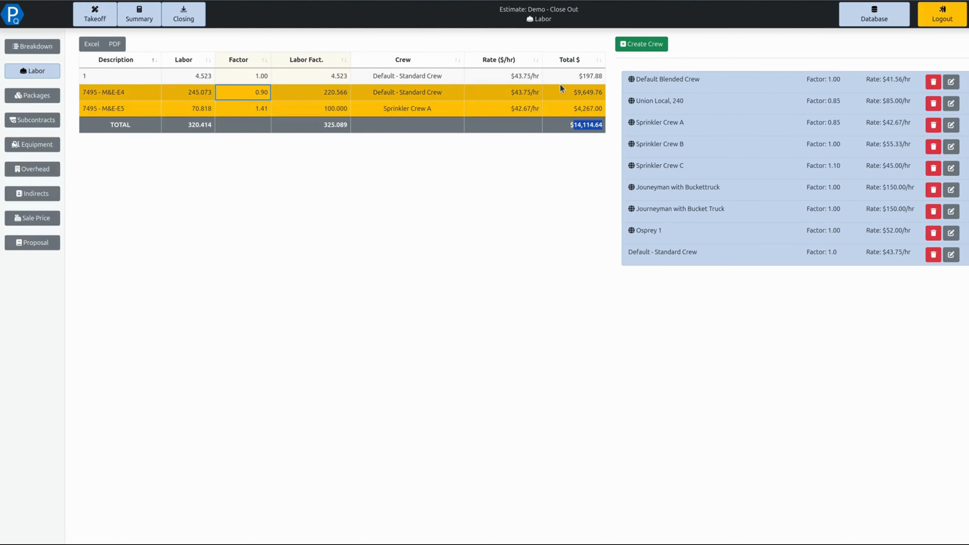
pyautogui.moveTo(734, 83); pyautogui.dragTo(277, 94)
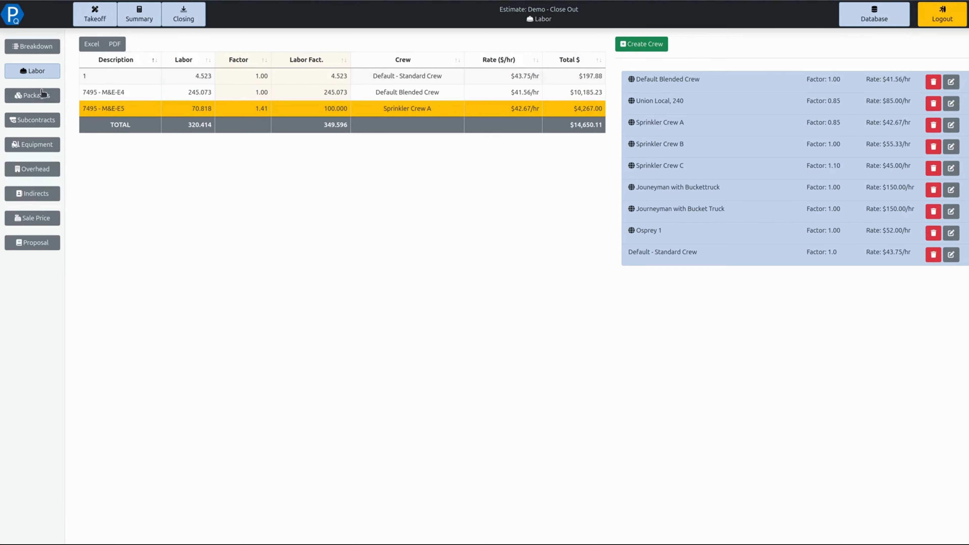
# Create a new quote package named "Fire Pump Skid" in the estimate's packages
pyautogui.click(35, 97)
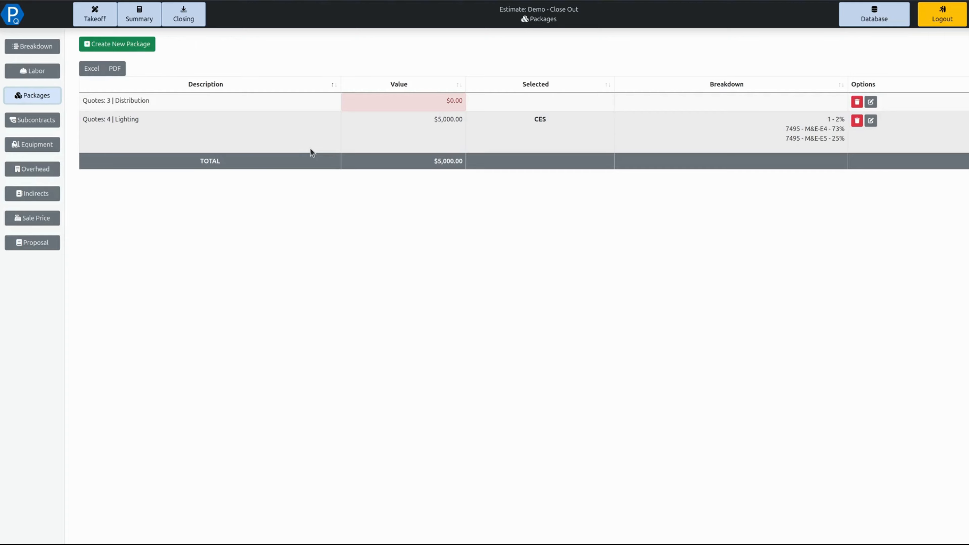
pyautogui.click(140, 44)
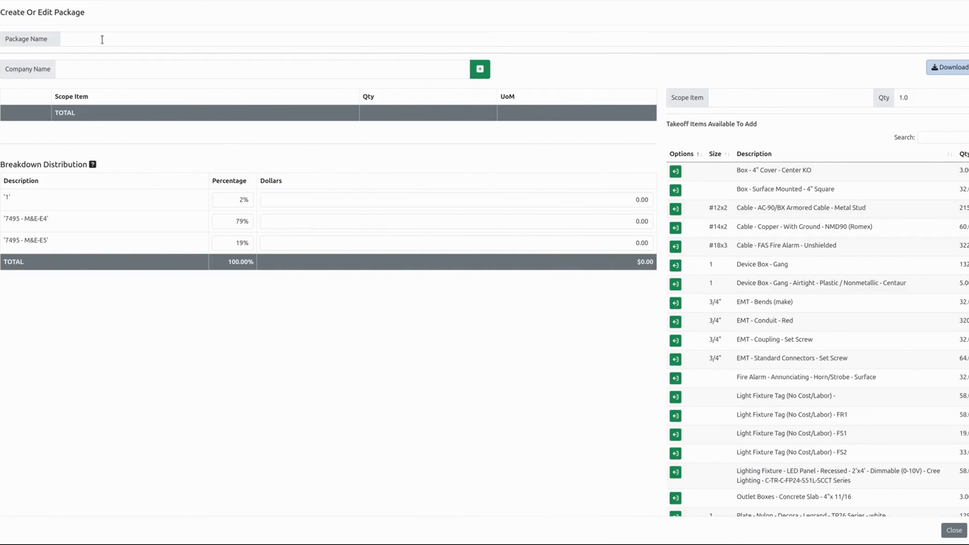
pyautogui.click(102, 40)
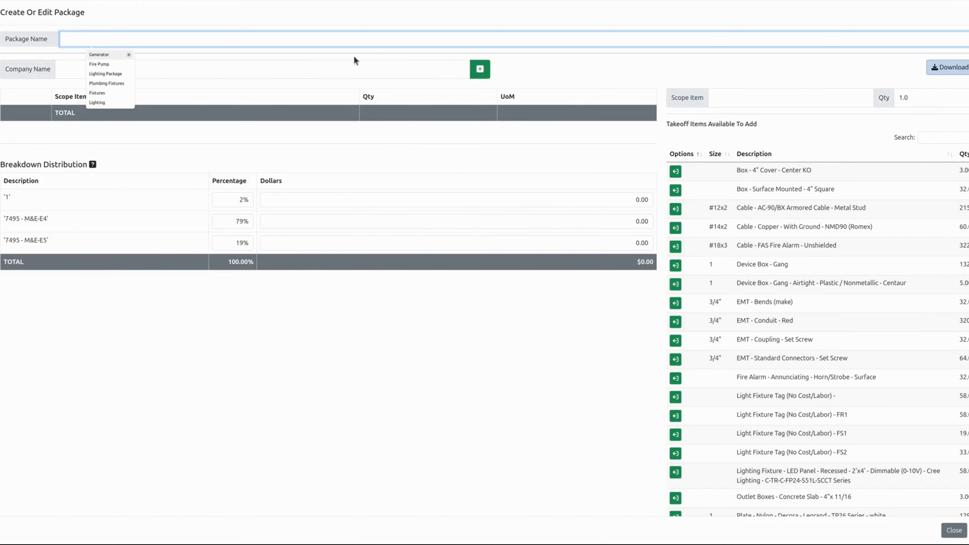
pyautogui.write('F')
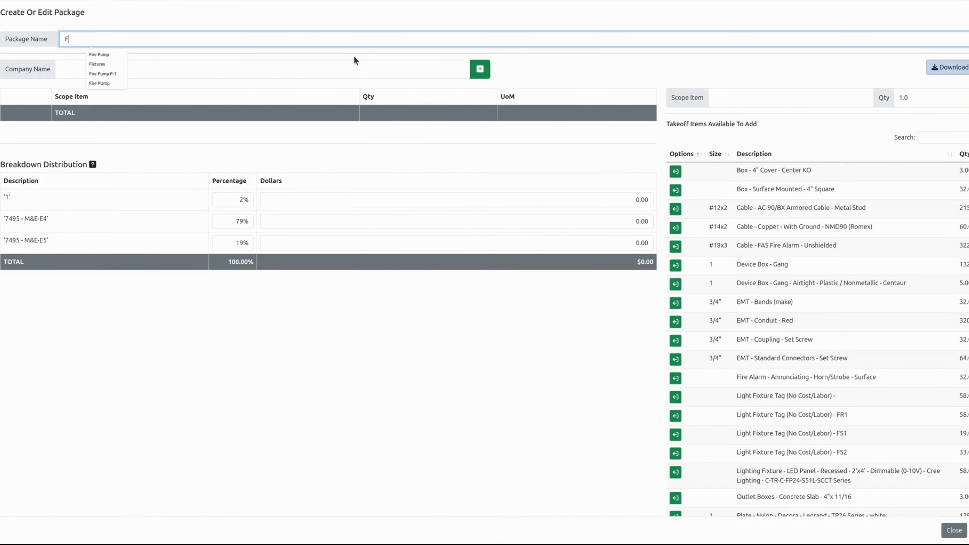
pyautogui.write('ire Pump Skid')
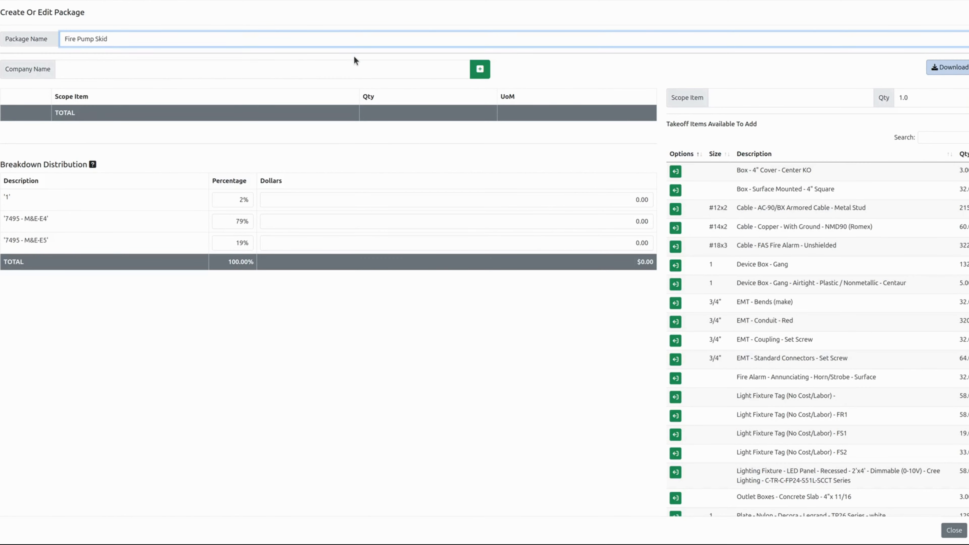
pyautogui.press('Tab')
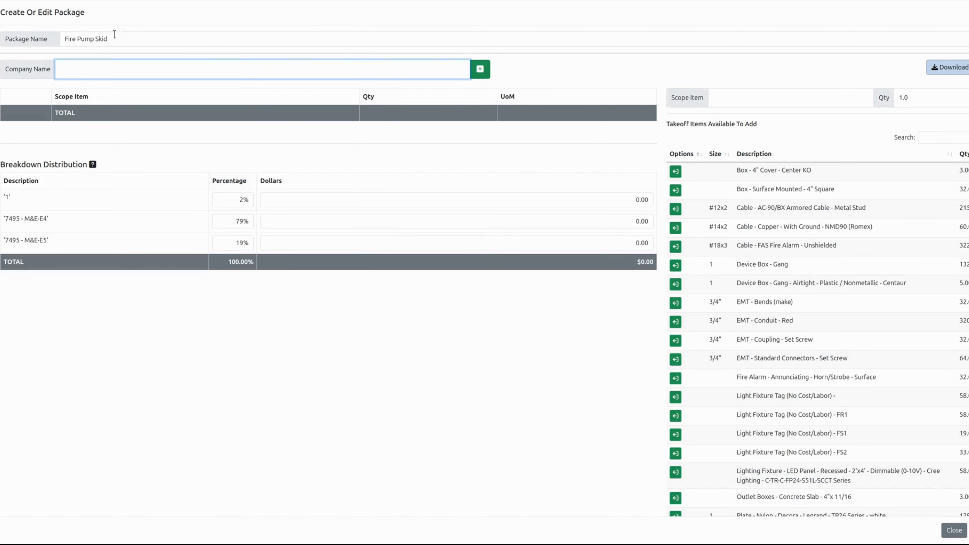
pyautogui.moveTo(13, 39); pyautogui.dragTo(142, 50)
pyautogui.click(132, 52)
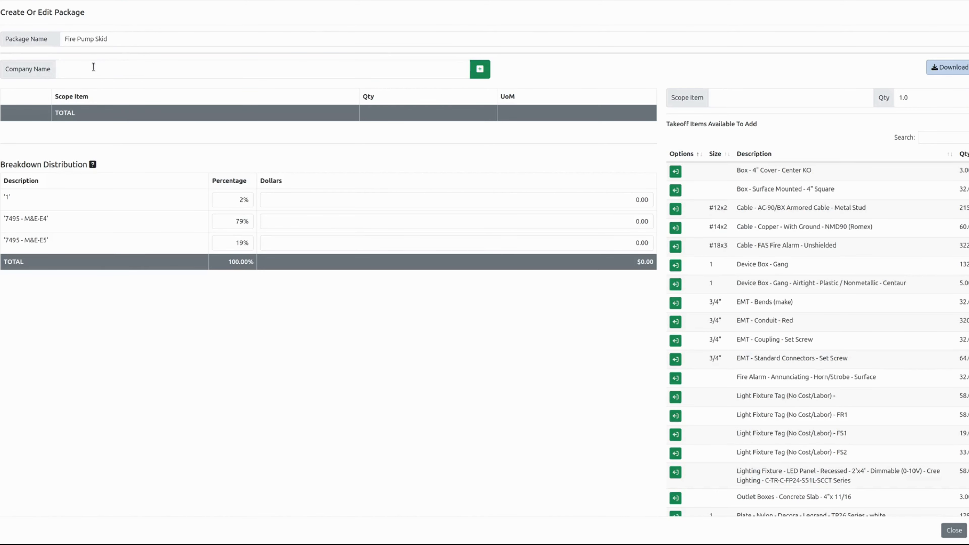
# Add the companies "Amstrong" and "TBD Pumps" as bidders on the package
pyautogui.click(92, 65)
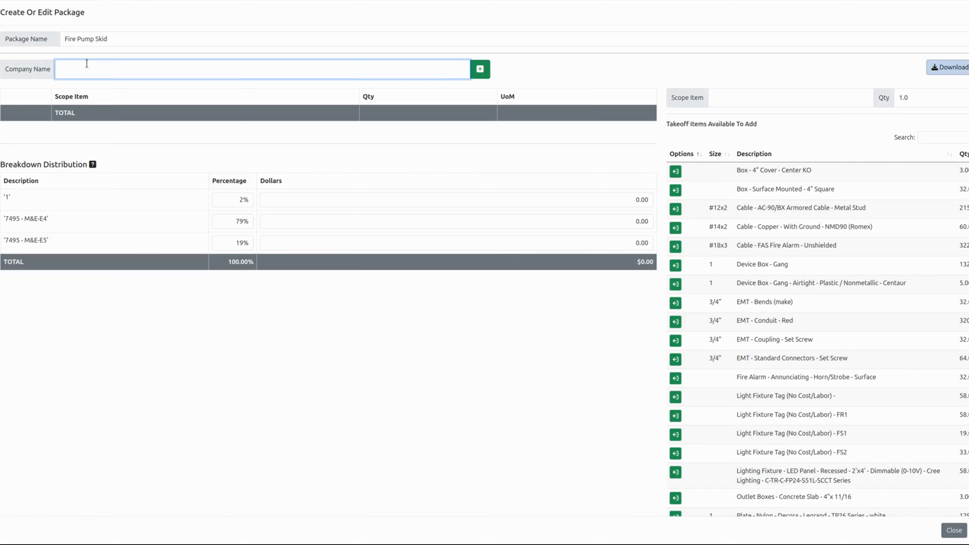
pyautogui.write('Amstrong')
pyautogui.click(481, 67)
pyautogui.click(145, 74)
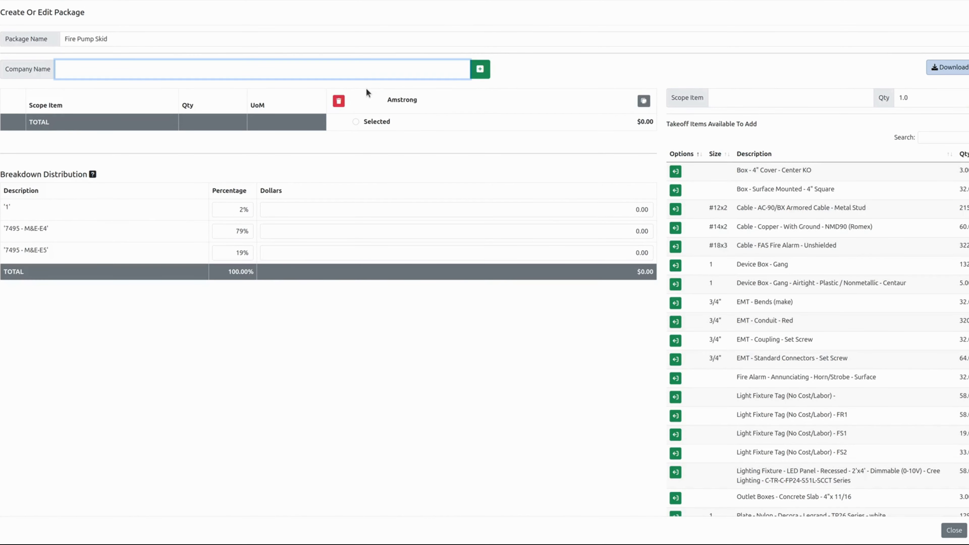
pyautogui.write('TBD Pumps')
pyautogui.press('Return')
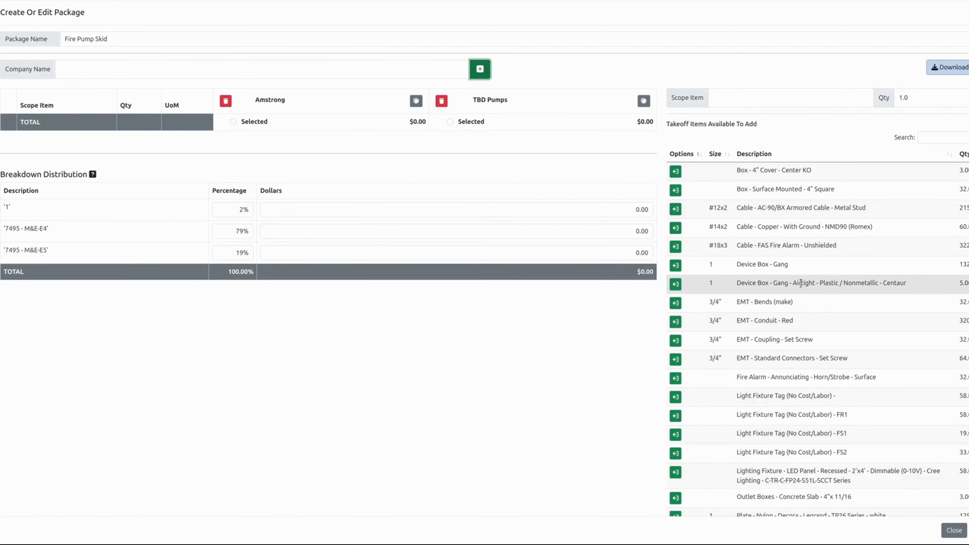
# Add the takeoff item Light Fixture Tag (No Cost/Labor) - FR1 to the package scope
pyautogui.scroll(-3, 802, 309)
pyautogui.scroll(2, 827, 301)
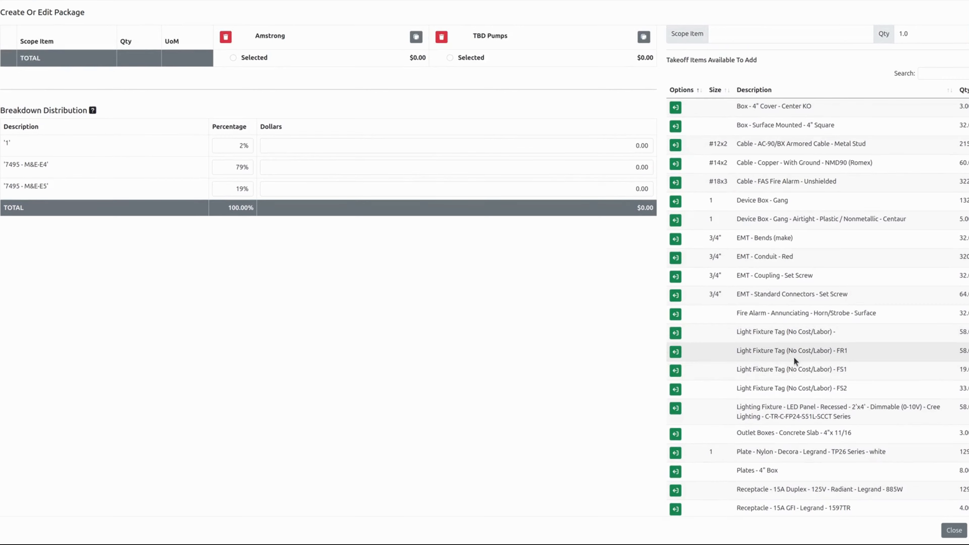
pyautogui.click(676, 352)
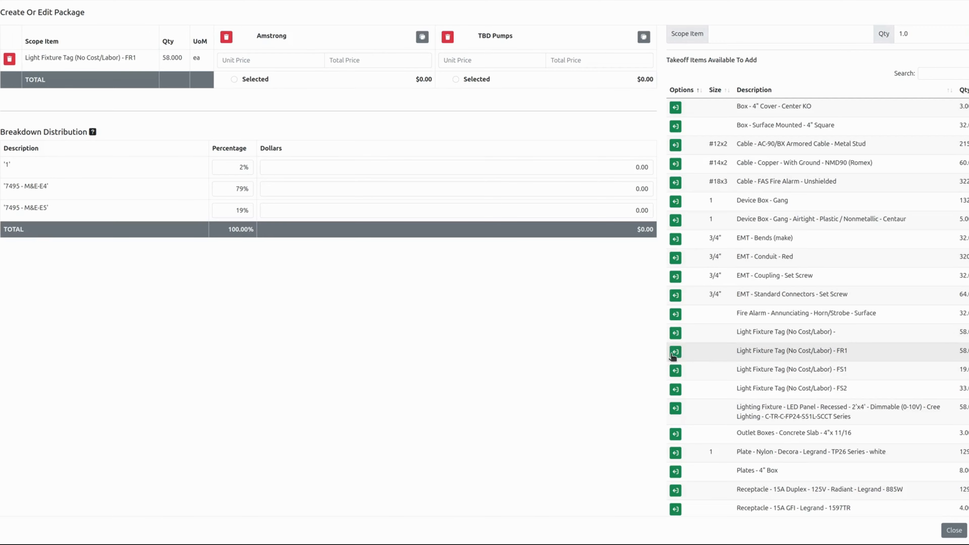
# Filter the takeoff items available for the package by "tag"
pyautogui.scroll(2, 768, 352)
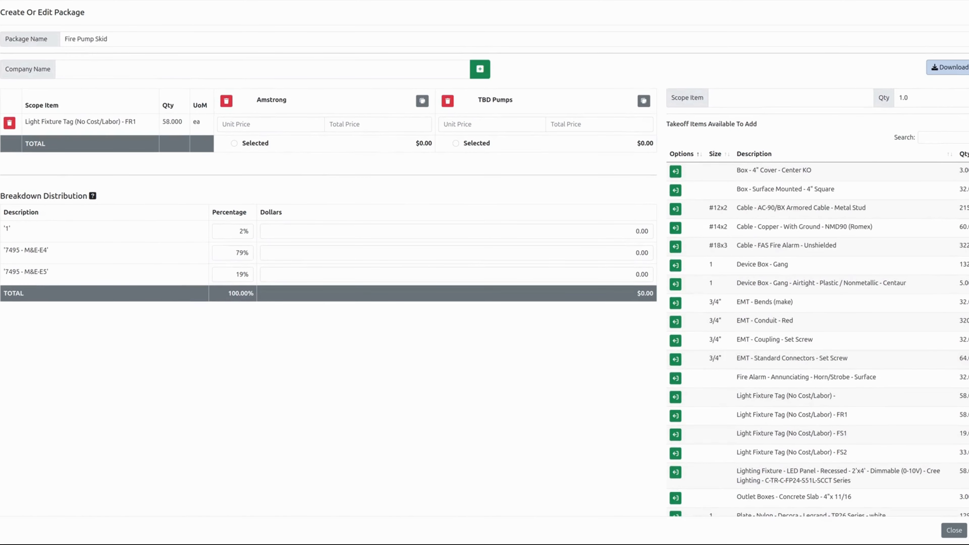
pyautogui.click(964, 132)
pyautogui.write('tag')
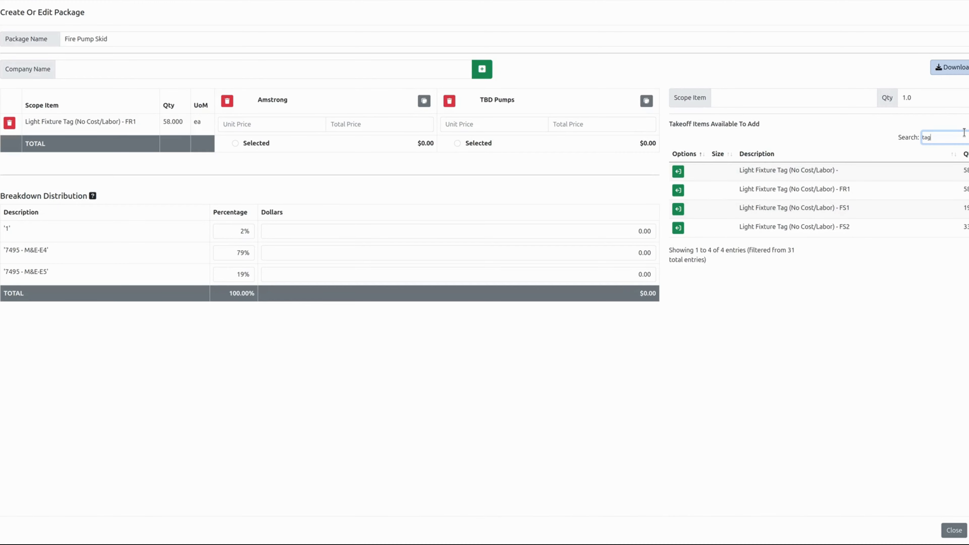
# Add the takeoff items Light Fixture Tag (No Cost/Labor) - FS1 and FS2 to the package scope
pyautogui.click(678, 209)
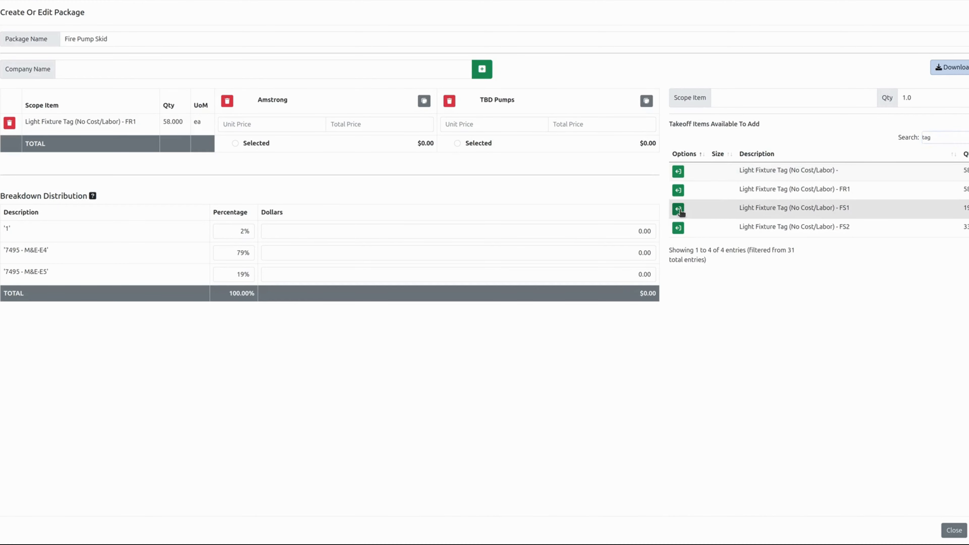
pyautogui.click(679, 228)
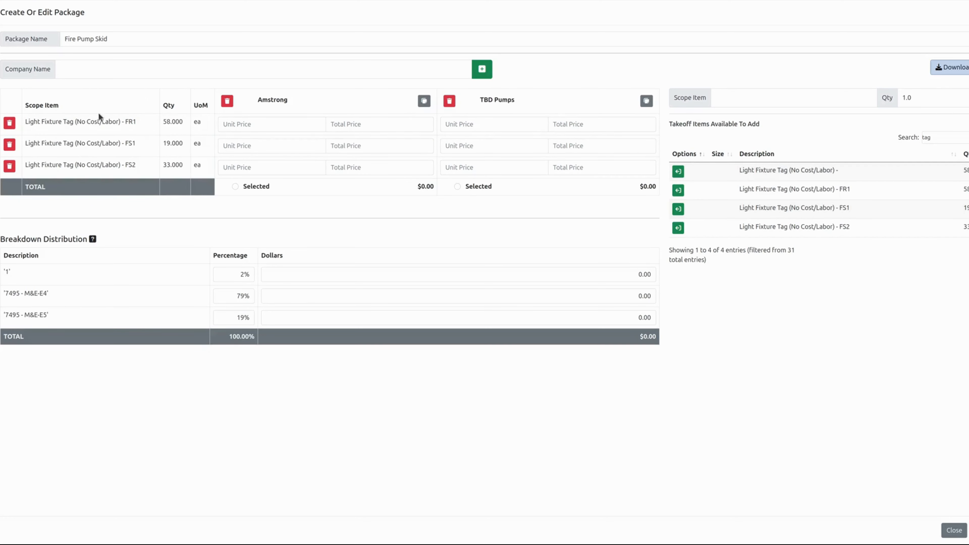
# Remove the three Light Fixture Tag items FR1, FS1 and FS2 from the package scope
pyautogui.click(9, 125)
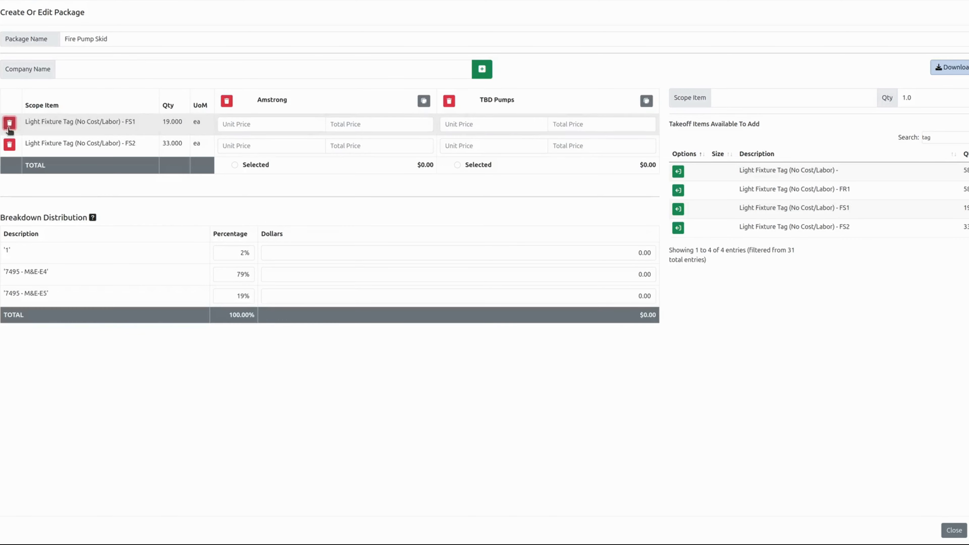
pyautogui.click(10, 122)
pyautogui.click(9, 123)
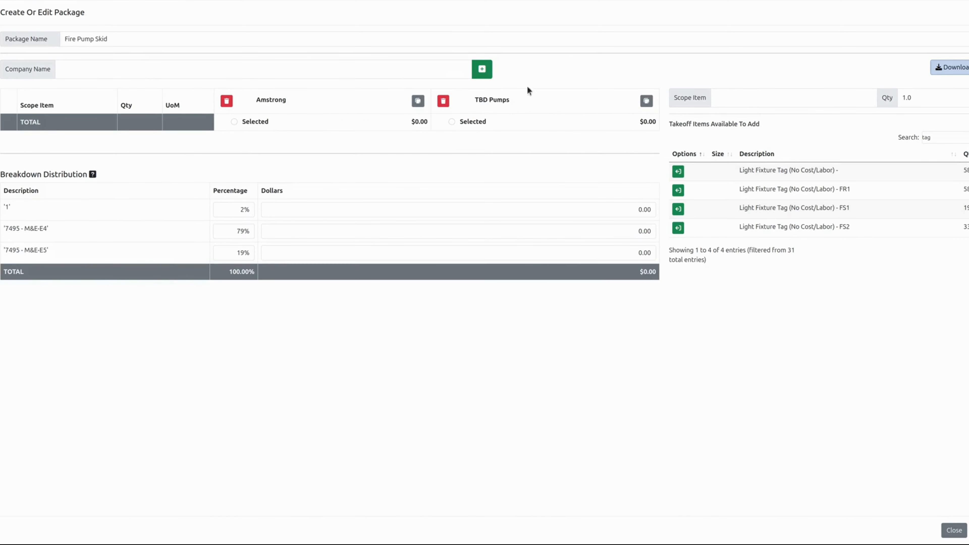
# Add a custom scope item named "Fire Pump P-1" with quantity 1.0 to the package
pyautogui.click(797, 96)
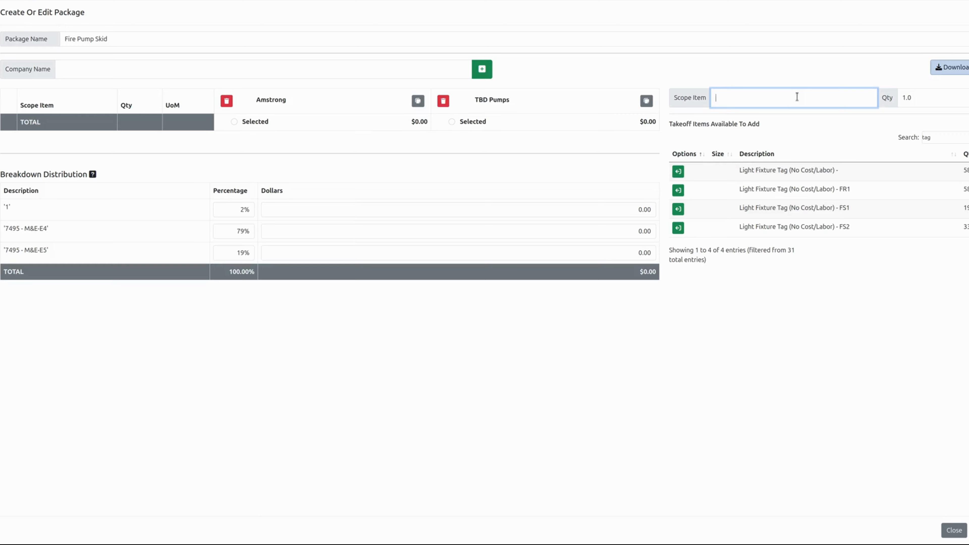
pyautogui.write('P')
pyautogui.press('BackSpace')
pyautogui.write('Fire Pump P-1')
pyautogui.press('Return')
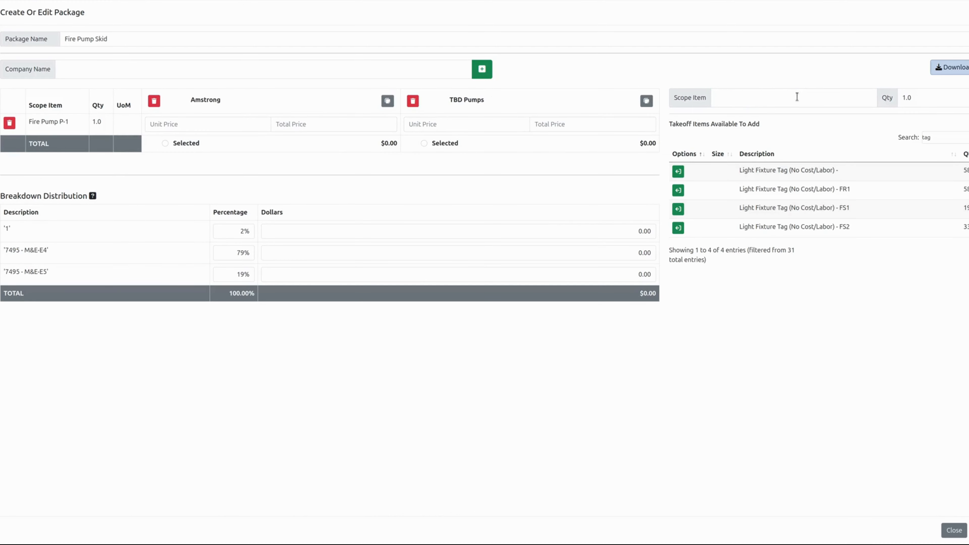
# Add the custom scope items "Delivery" and "Shop Drawings" to the package, each with quantity 1.0
pyautogui.click(708, 103)
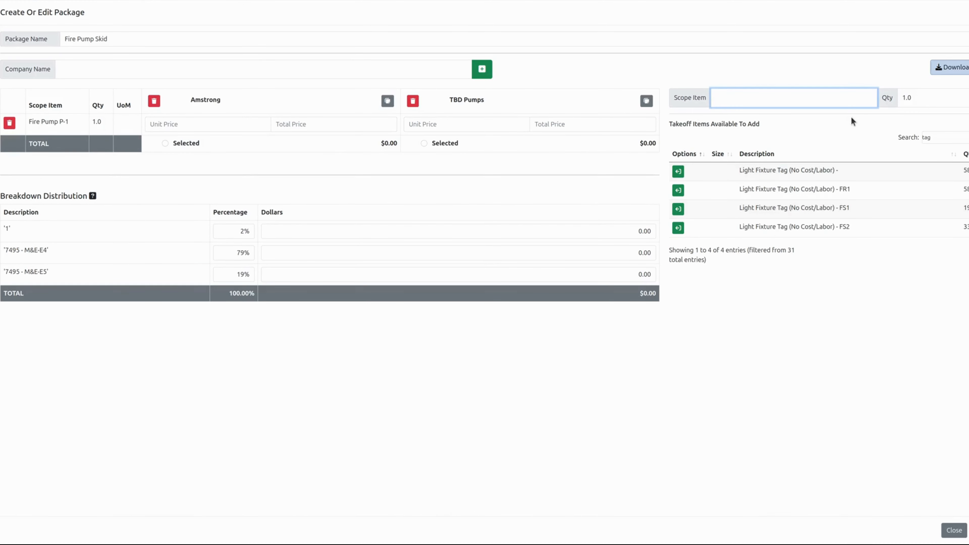
pyautogui.write('Delivery')
pyautogui.press('Return')
pyautogui.click(766, 95)
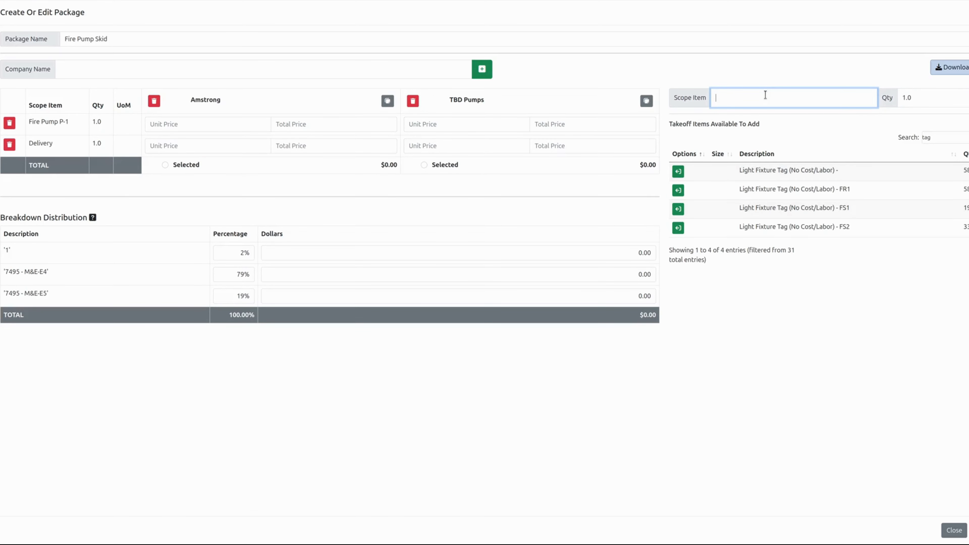
pyautogui.write('Shop Drawings')
pyautogui.press('Return')
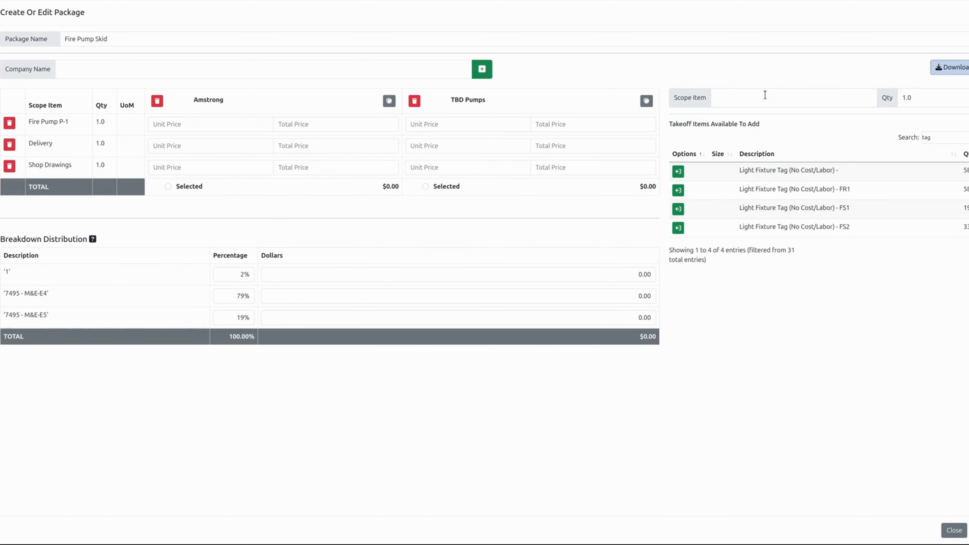
# Add a custom scope item named "Spare Parts" with quantity 1.0 to the package
pyautogui.click(763, 90)
pyautogui.write('Spra')
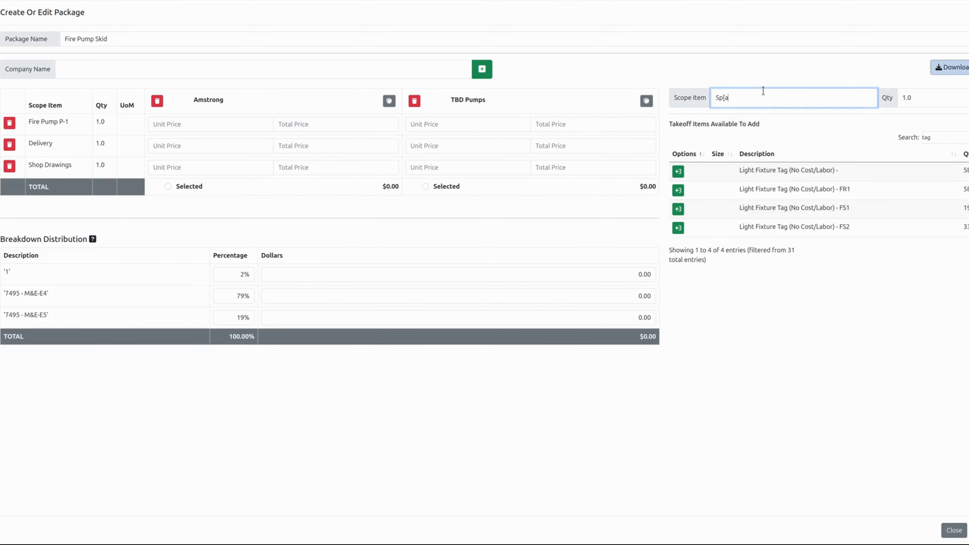
pyautogui.press('BackSpace')
pyautogui.press('BackSpace')
pyautogui.write('are Parts')
pyautogui.press('Tab')
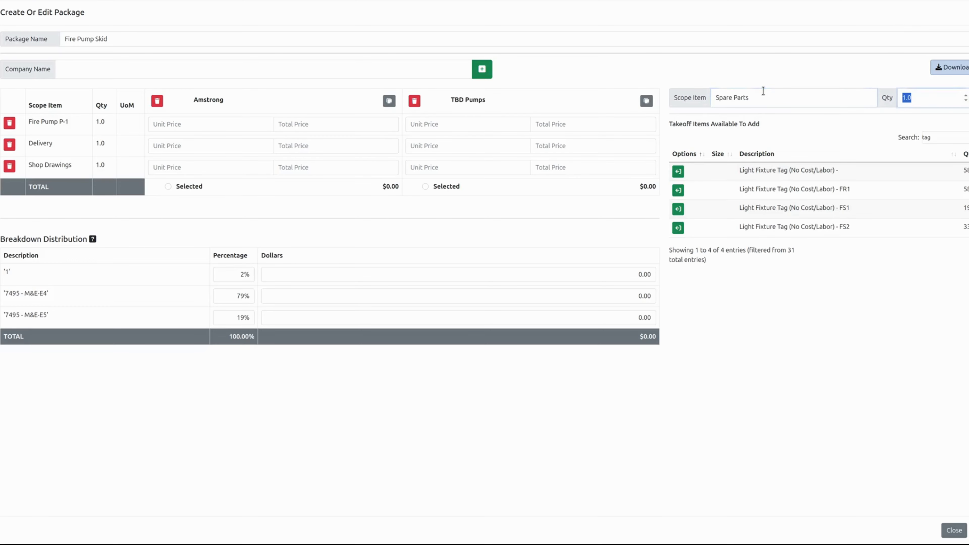
pyautogui.press('Tab')
pyautogui.press('Return')
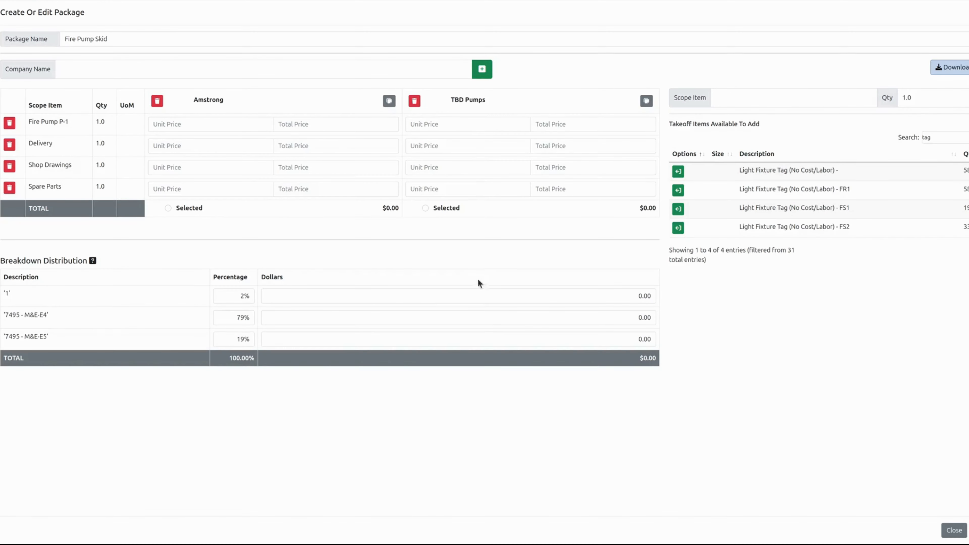
# Download the package's quote request to the Downloads folder as BOM_default_packages.xlsx, replacing the existing file
pyautogui.click(943, 71)
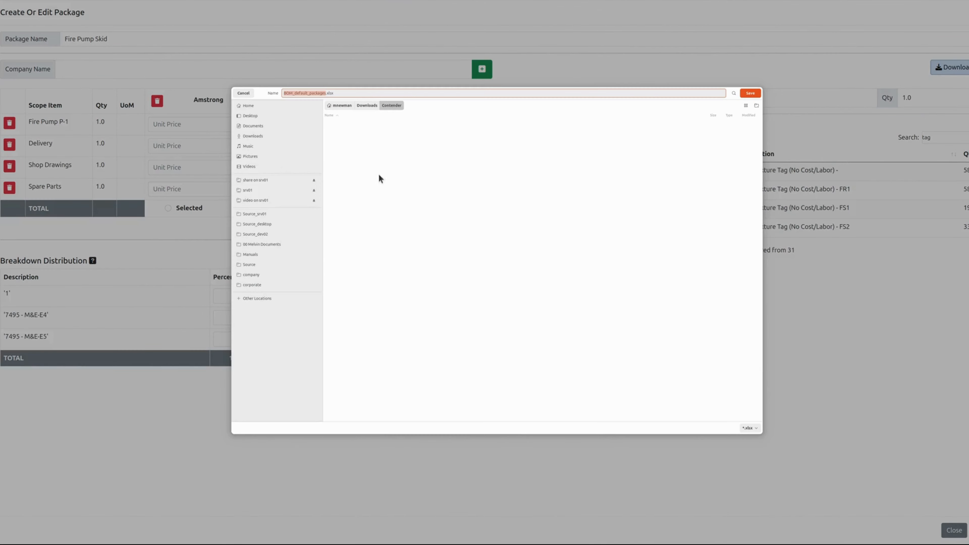
pyautogui.click(365, 107)
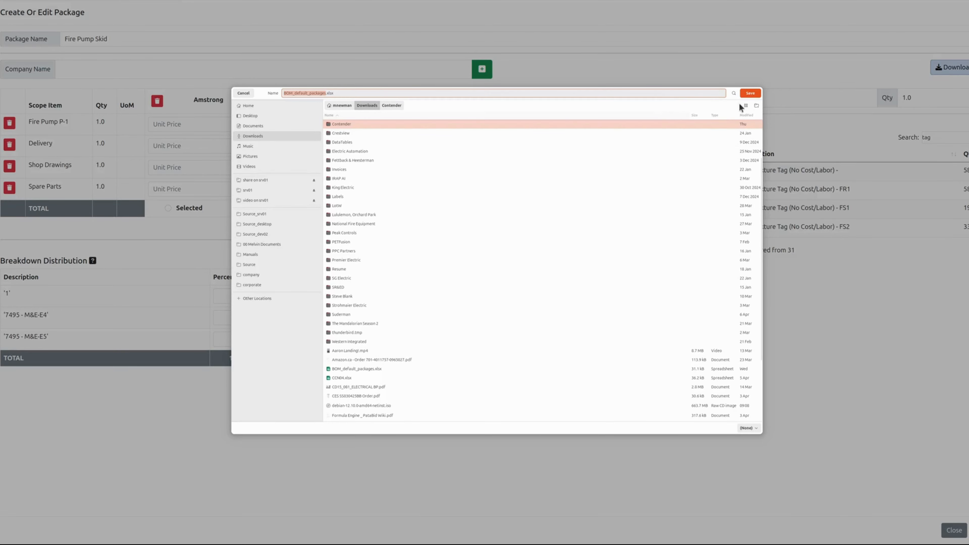
pyautogui.press('Return')
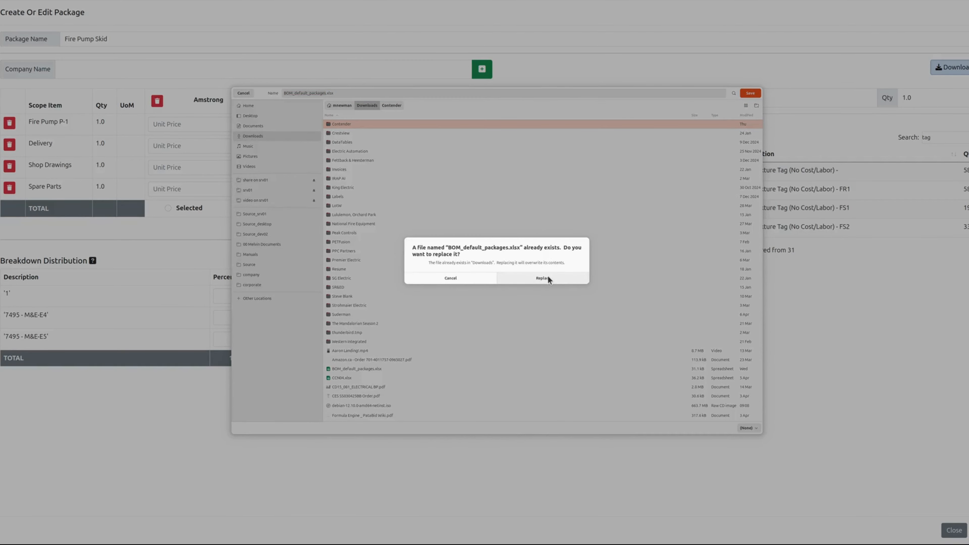
pyautogui.click(544, 278)
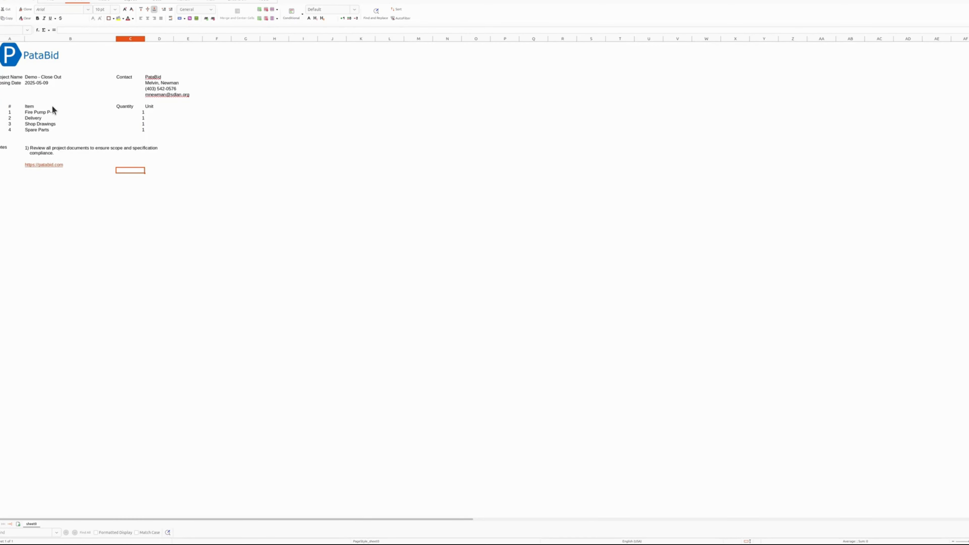
# Examine the project details, contact block and itemized scope list in the exported quote request spreadsheet
pyautogui.scroll(5, 53, 110)
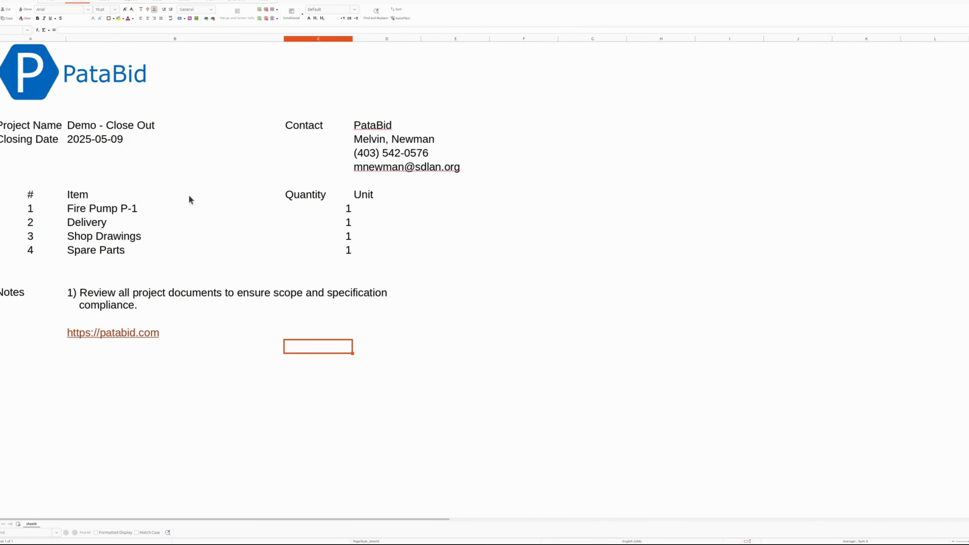
pyautogui.click(210, 173)
pyautogui.click(101, 252)
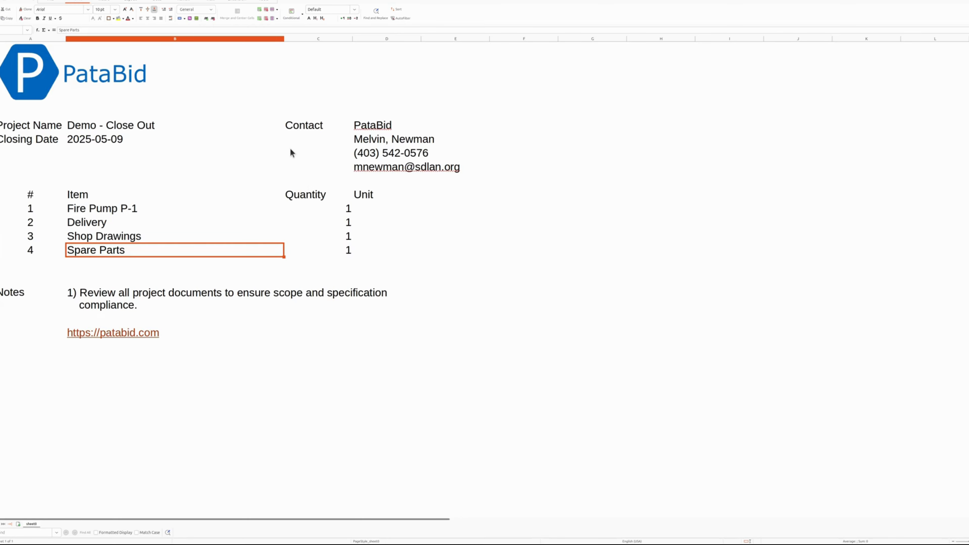
pyautogui.moveTo(76, 125); pyautogui.dragTo(187, 158)
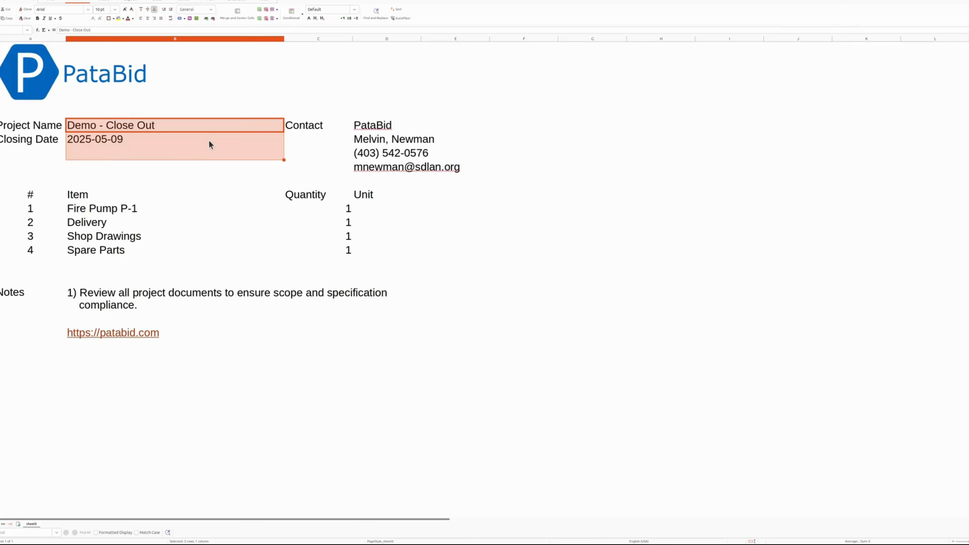
pyautogui.moveTo(381, 102); pyautogui.dragTo(457, 186)
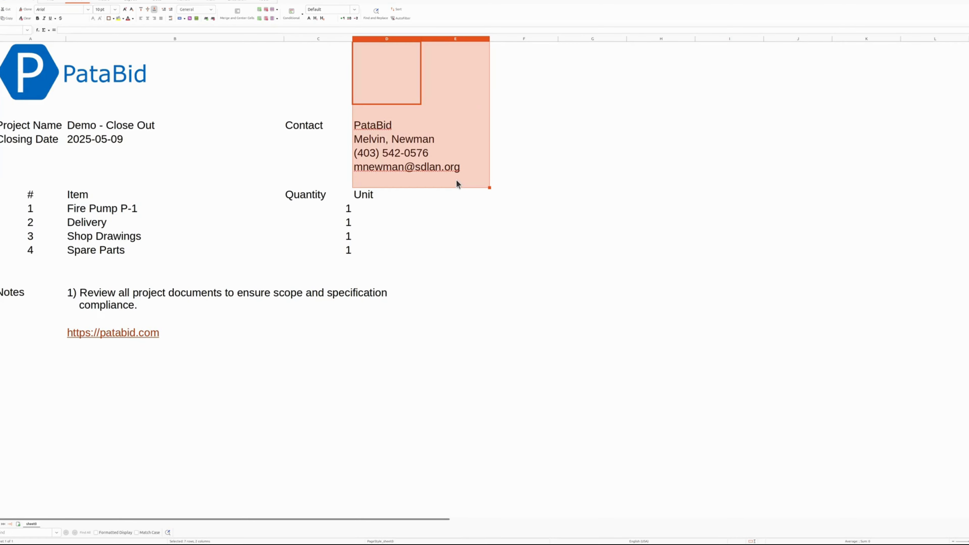
pyautogui.click(295, 199)
pyautogui.click(91, 220)
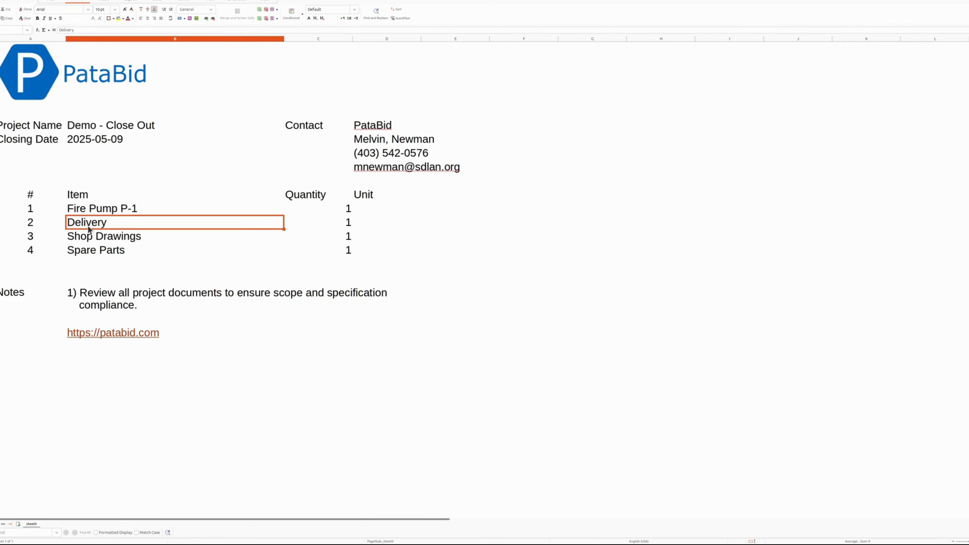
pyautogui.moveTo(36, 213); pyautogui.dragTo(347, 260)
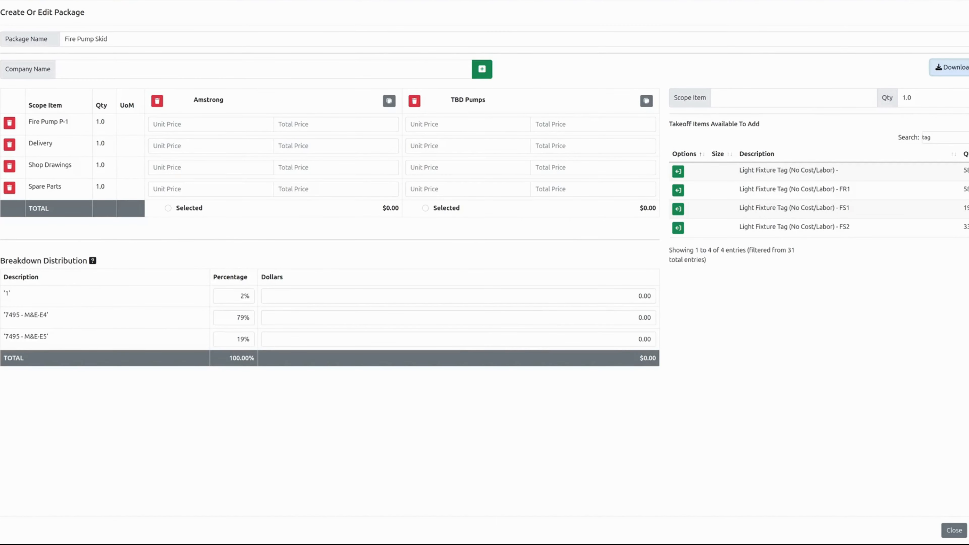
# Close the package editor and check the Fire Pump Skid entry in the packages list
pyautogui.click(954, 530)
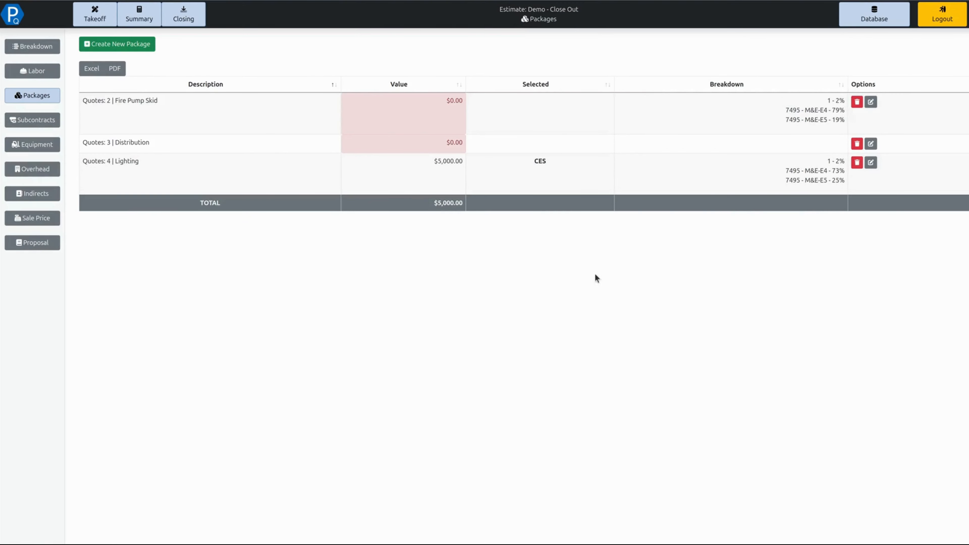
pyautogui.moveTo(87, 100); pyautogui.dragTo(177, 103)
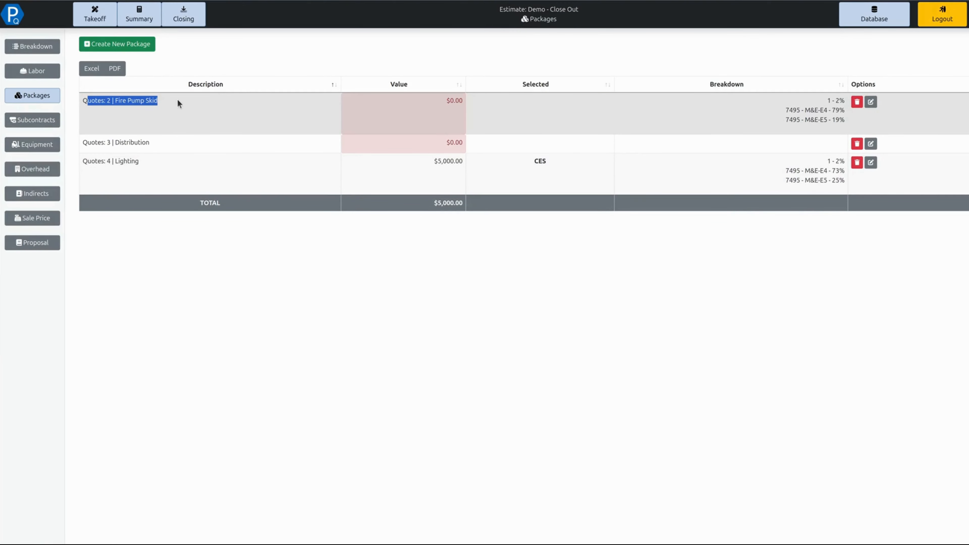
pyautogui.click(206, 114)
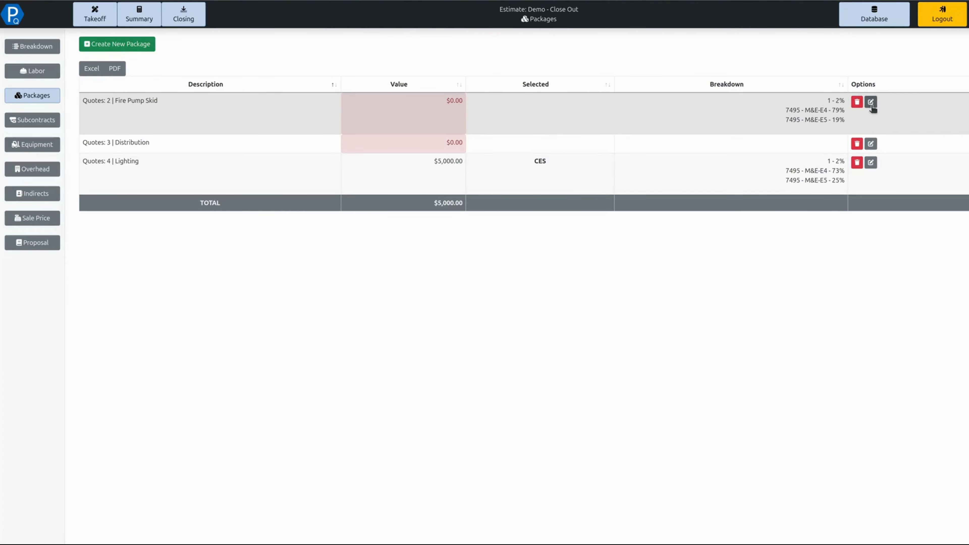
# Reopen the Fire Pump Skid package for editing and add a scope item named "LOT PRICE" with quantity 1.0
pyautogui.click(871, 102)
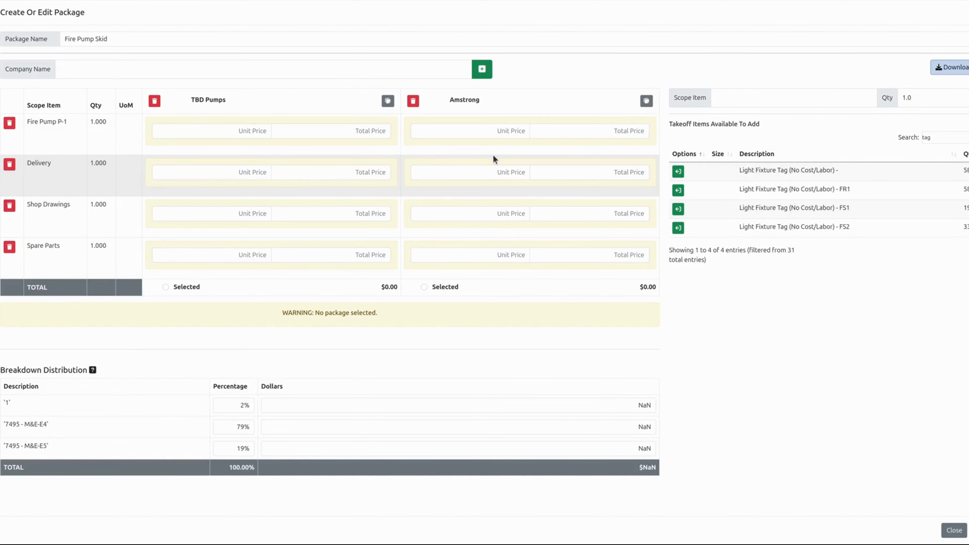
pyautogui.click(747, 96)
pyautogui.write('LOT')
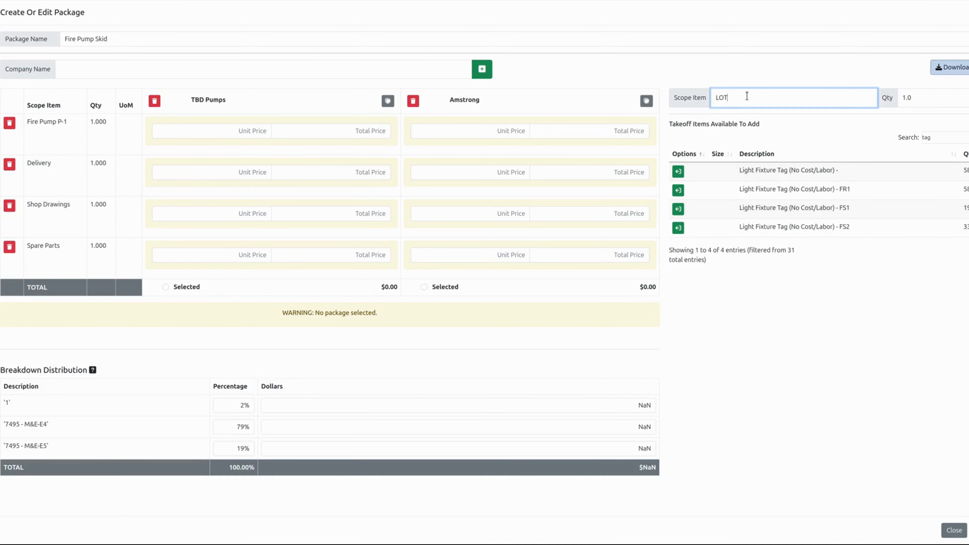
pyautogui.write(' PRICE')
pyautogui.press('Tab')
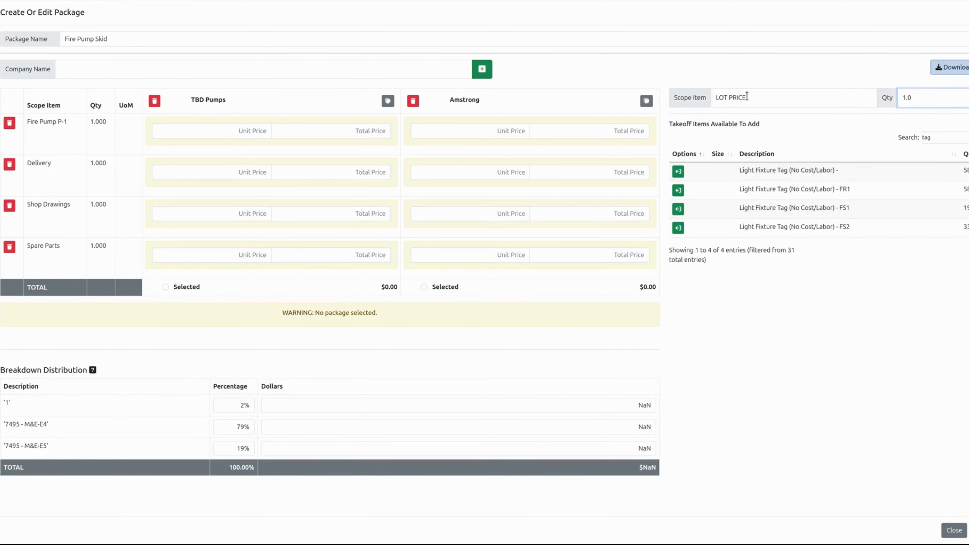
pyautogui.press('Tab')
pyautogui.press('Return')
# Set the LOT PRICE total to 12,000 for TBD Pumps and 14,000 for Amstrong
pyautogui.click(340, 290)
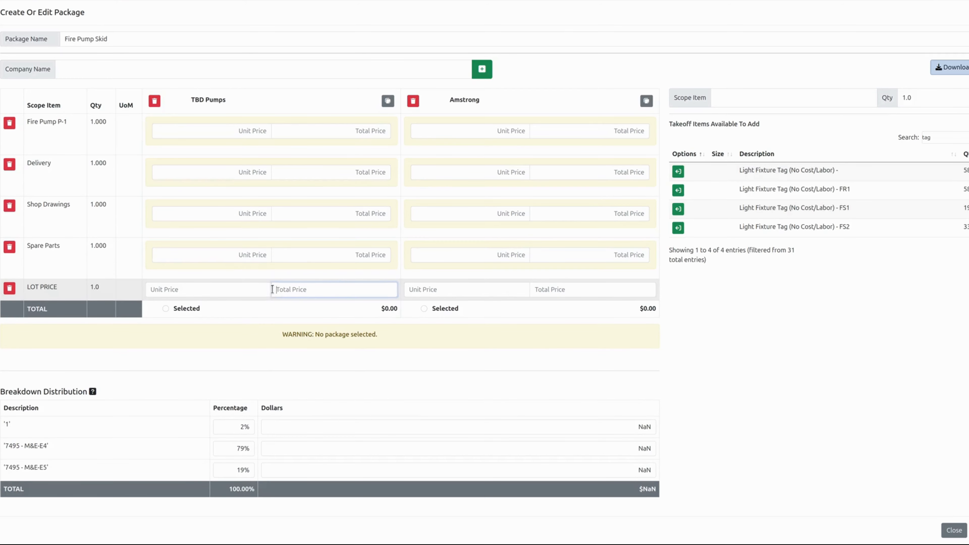
pyautogui.write('12,000')
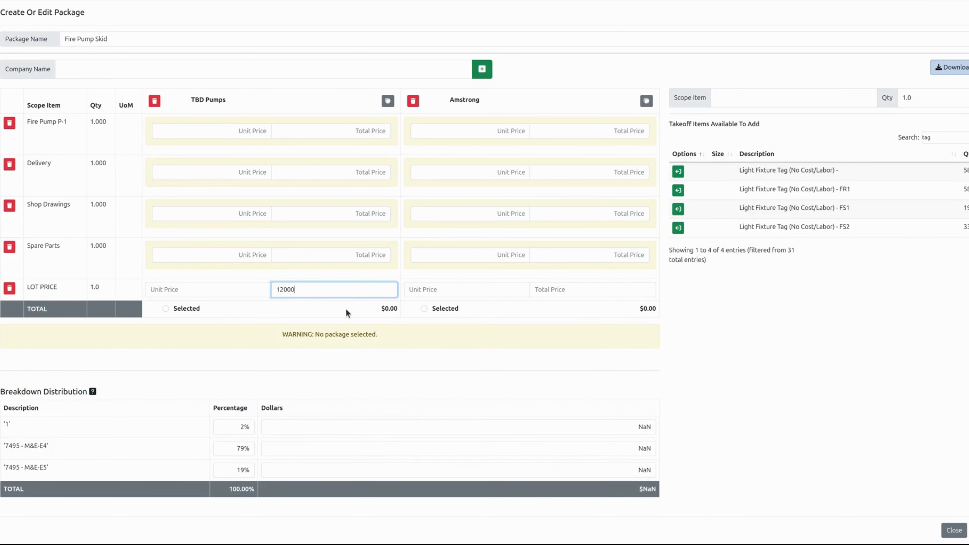
pyautogui.press('Tab')
pyautogui.press('Tab')
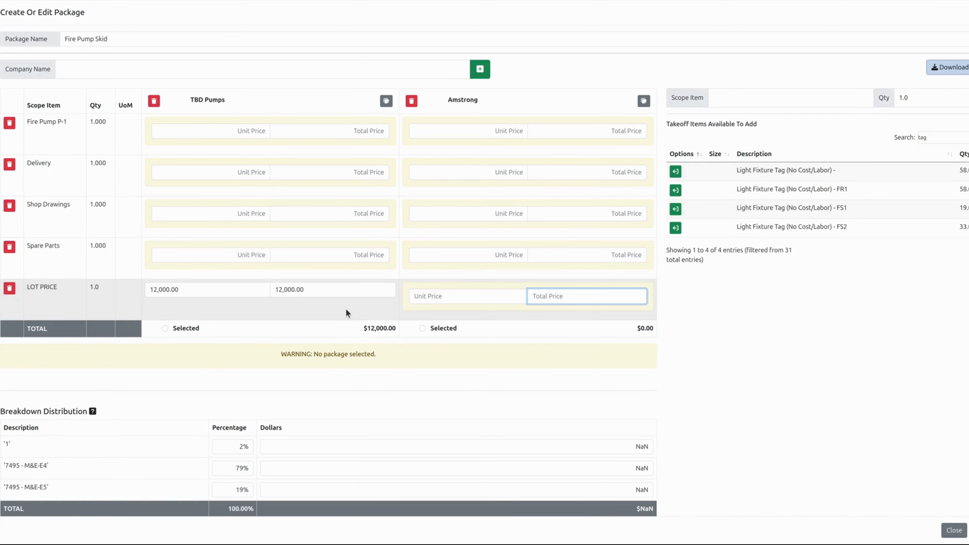
pyautogui.write('14000')
pyautogui.press('Tab')
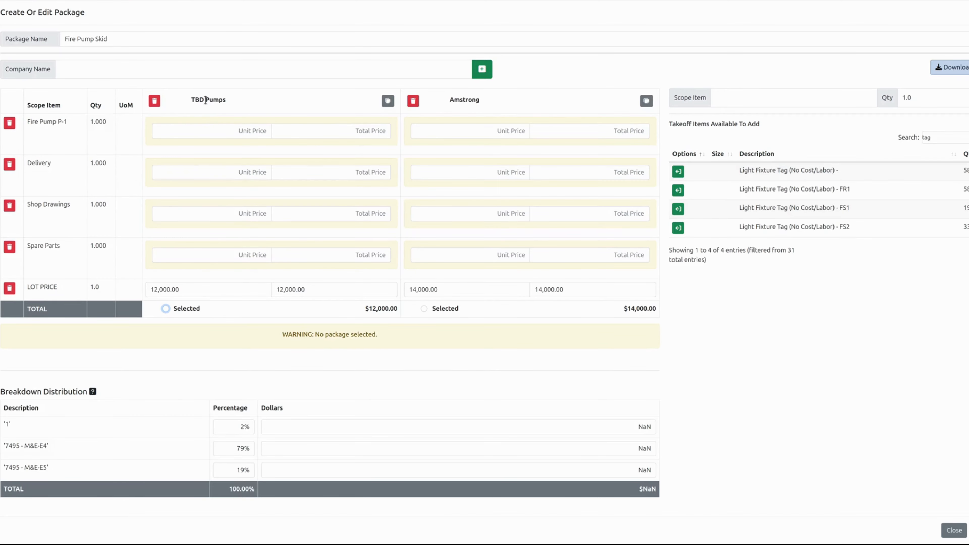
# Set the Delivery total to 3,500 for TBD Pumps and the Spare Parts total to 500 for Amstrong
pyautogui.click(305, 172)
pyautogui.write('3500')
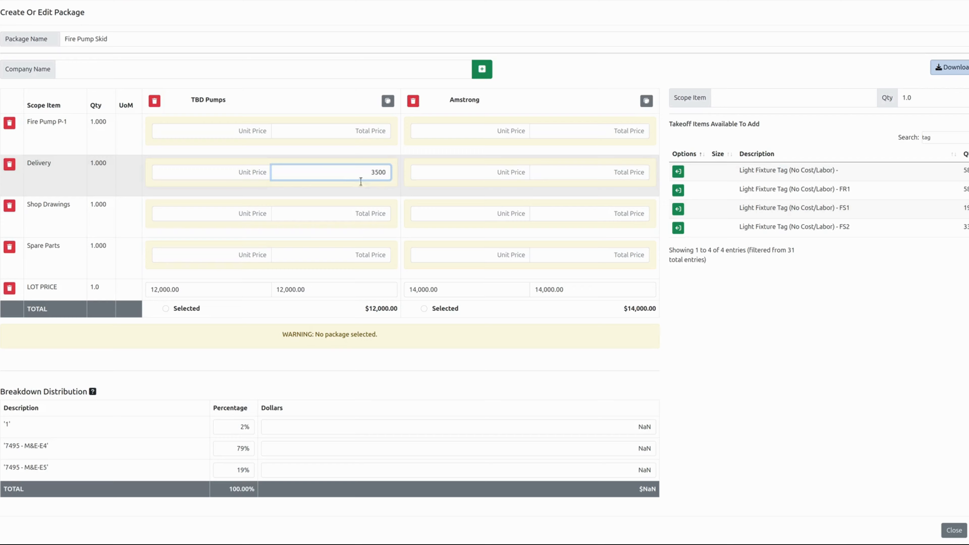
pyautogui.click(356, 211)
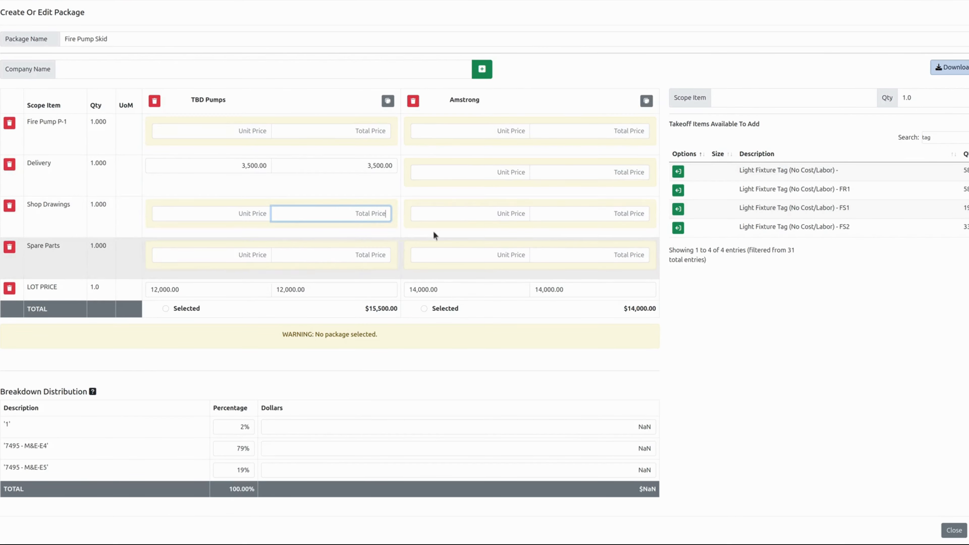
pyautogui.click(556, 255)
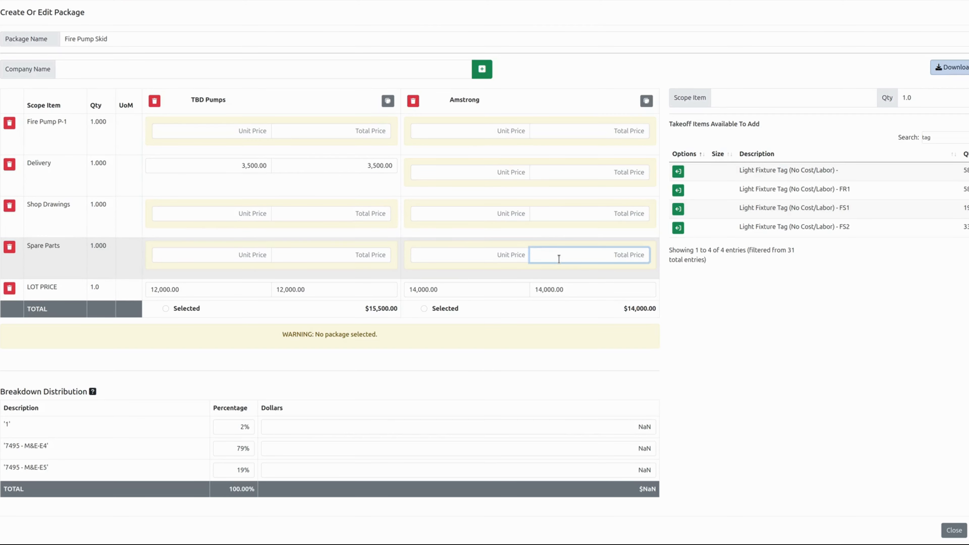
pyautogui.write('500')
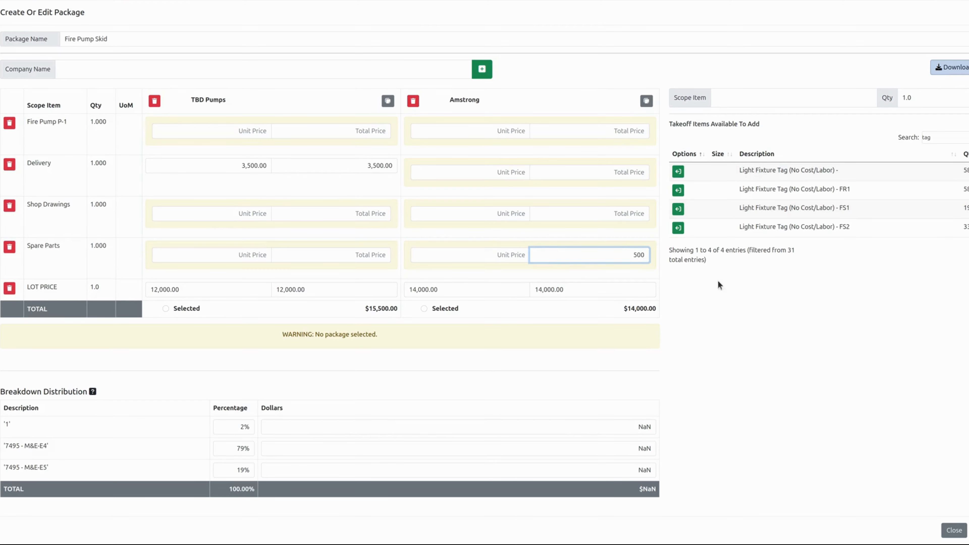
pyautogui.click(741, 288)
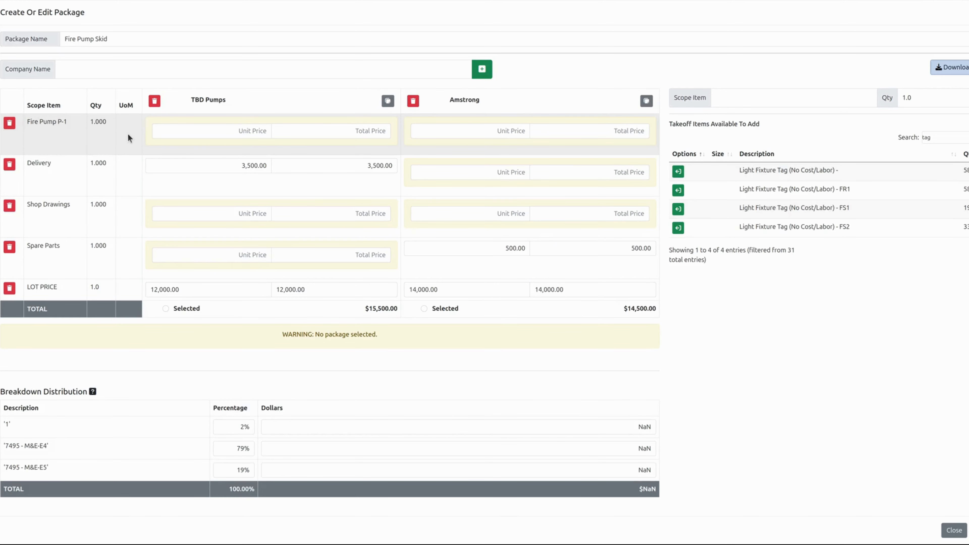
# Compare the two bidder totals and select Amstrong for the Fire Pump Skid package
pyautogui.moveTo(369, 310); pyautogui.dragTo(387, 310)
pyautogui.click(651, 312)
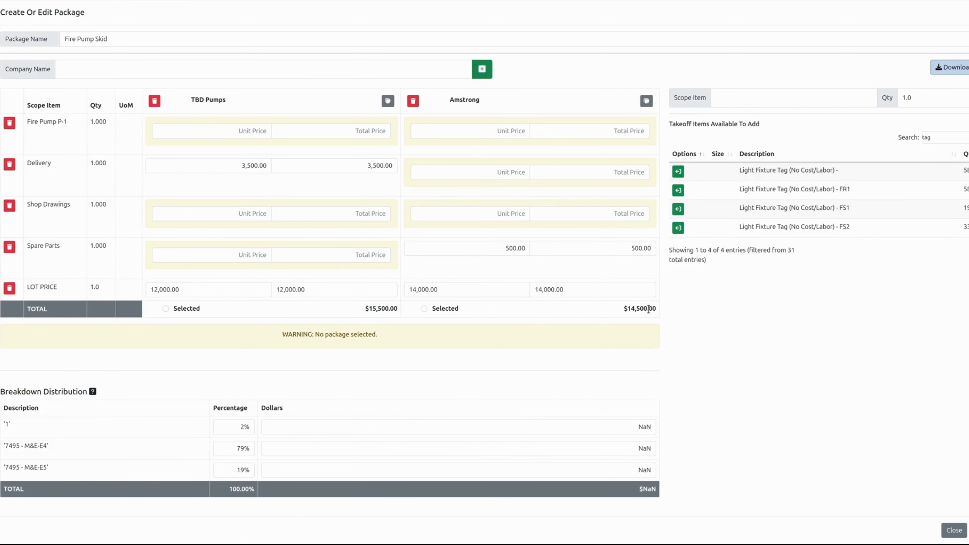
pyautogui.moveTo(649, 309); pyautogui.dragTo(613, 305)
pyautogui.click(424, 308)
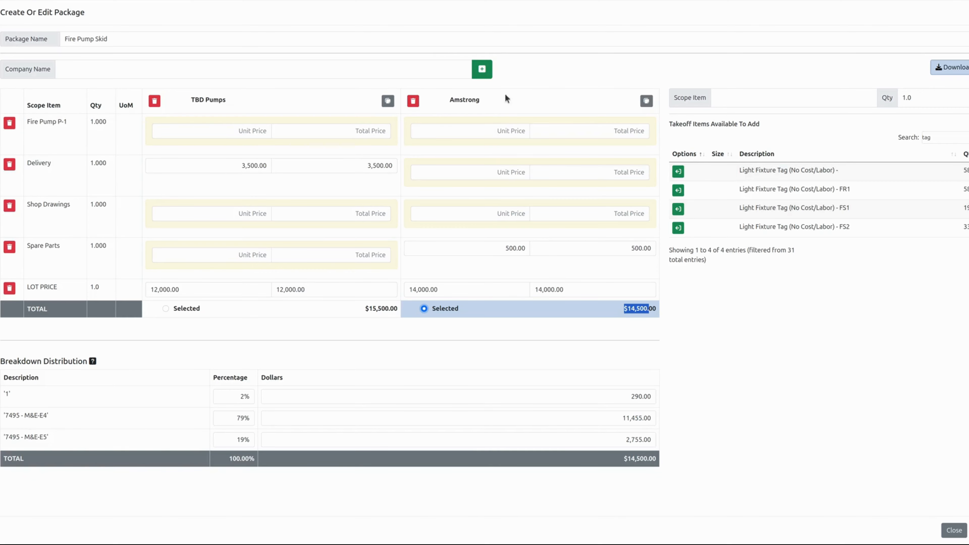
# Add a note to the Amstrong bid that the called contact said to allow 500$ for spare parts, and close the package editor
pyautogui.click(646, 101)
pyautogui.tripleClick(499, 122)
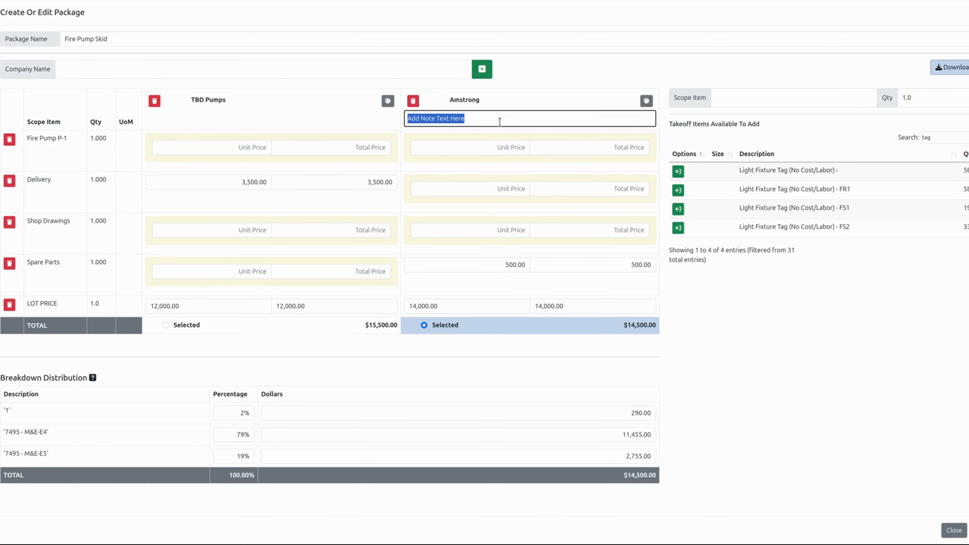
pyautogui.write('Calle')
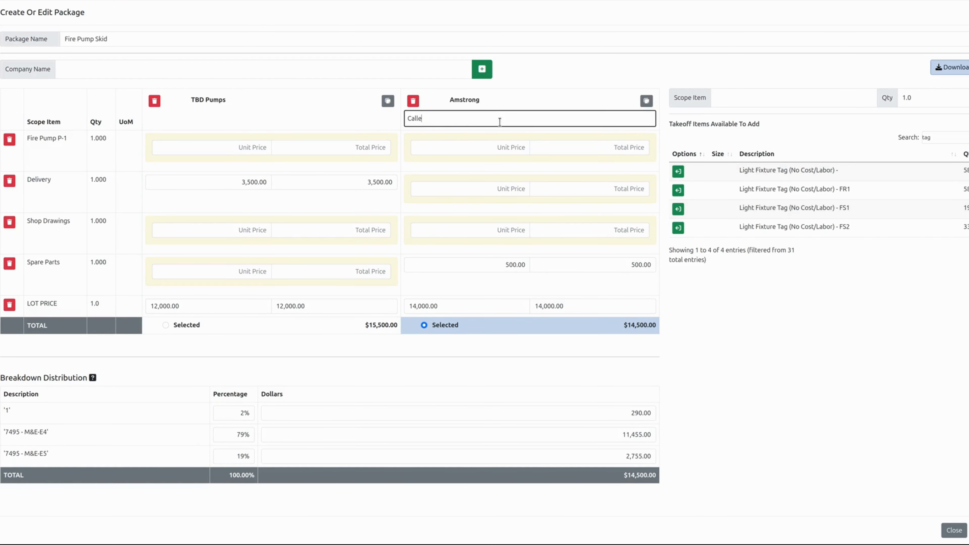
pyautogui.write('d John Do and he said allow 500$ for spare parts.')
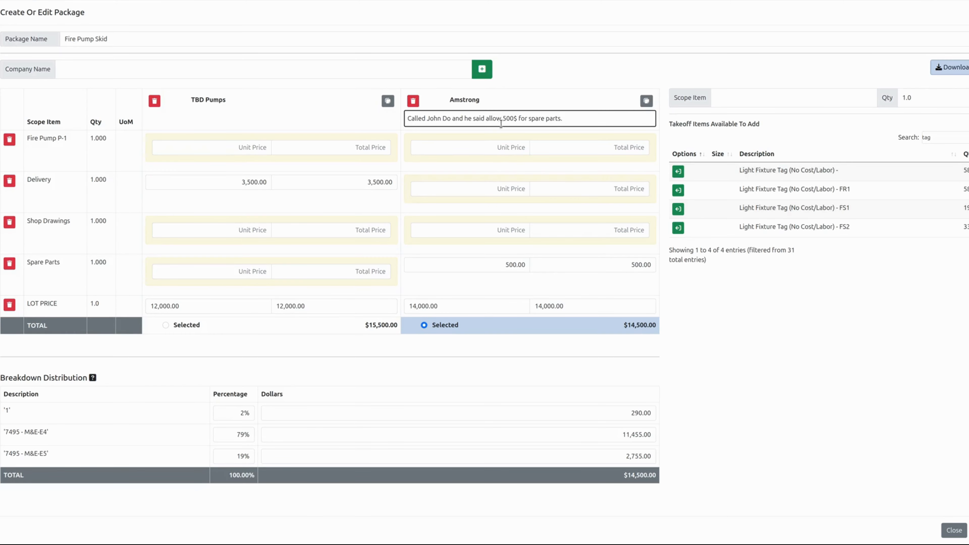
pyautogui.click(968, 531)
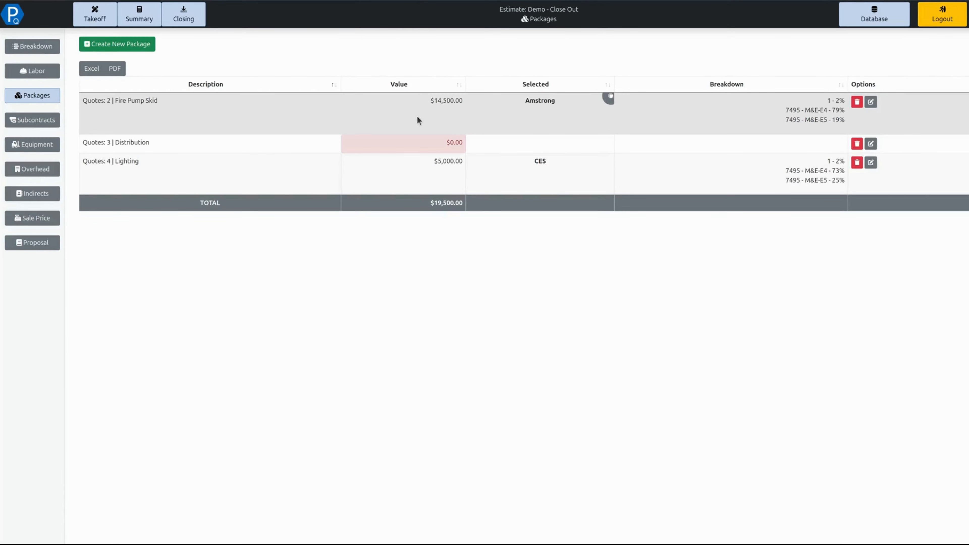
# Review the Fire Pump Skid's value, selected bidder and note in the packages list, and recheck its saved bids in the editor
pyautogui.moveTo(434, 100); pyautogui.dragTo(459, 100)
pyautogui.doubleClick(538, 100)
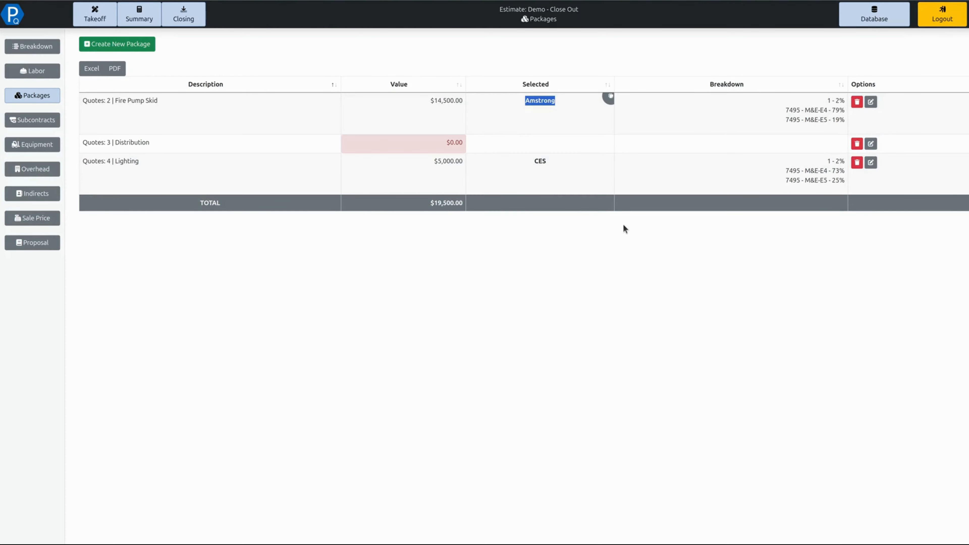
pyautogui.click(609, 98)
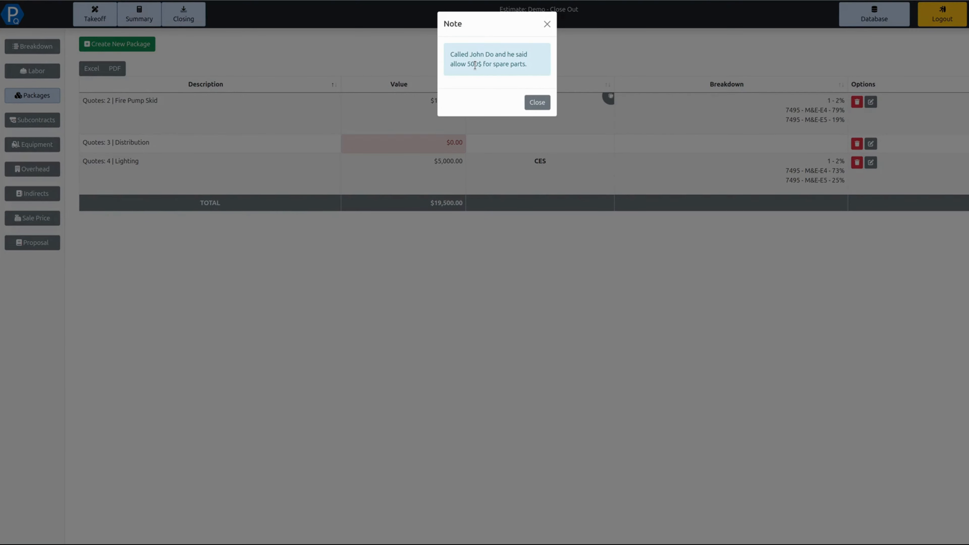
pyautogui.click(537, 103)
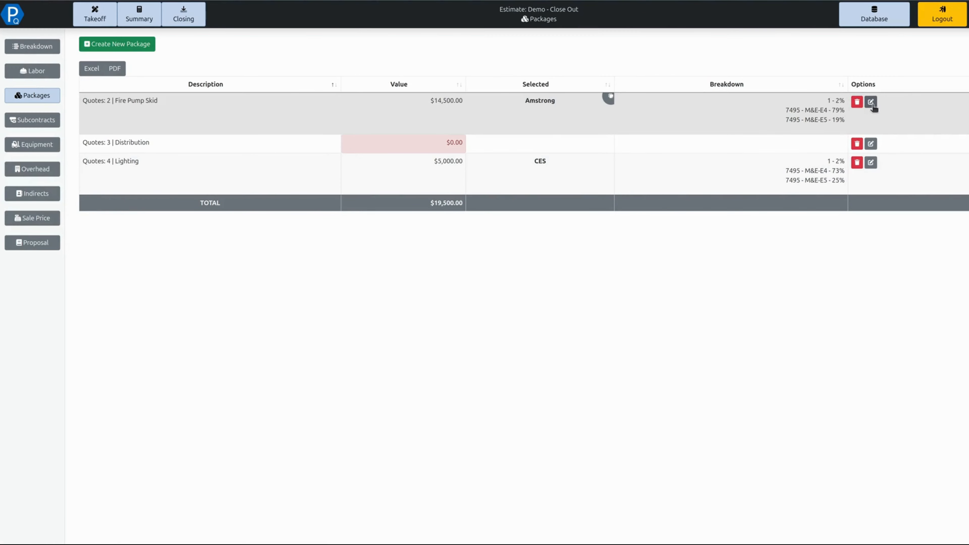
pyautogui.click(871, 103)
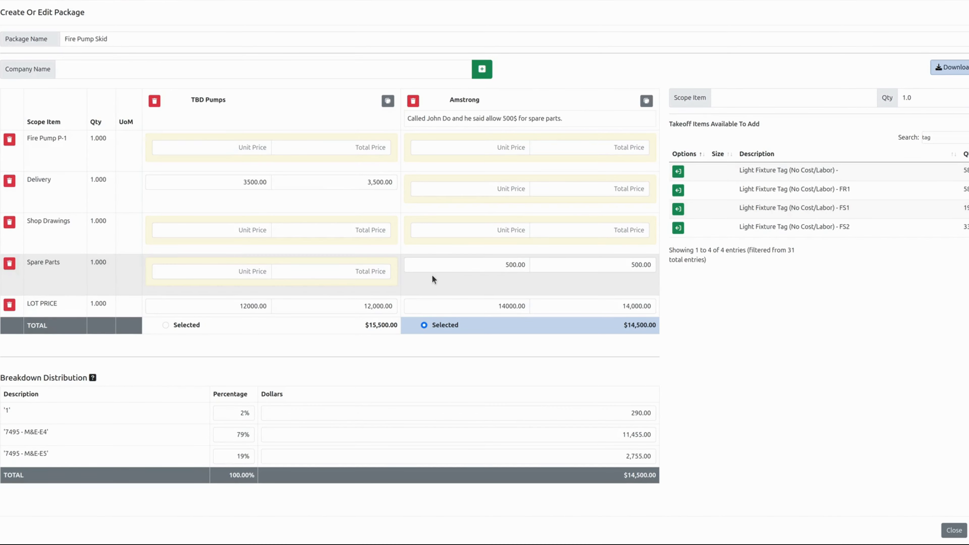
pyautogui.click(955, 530)
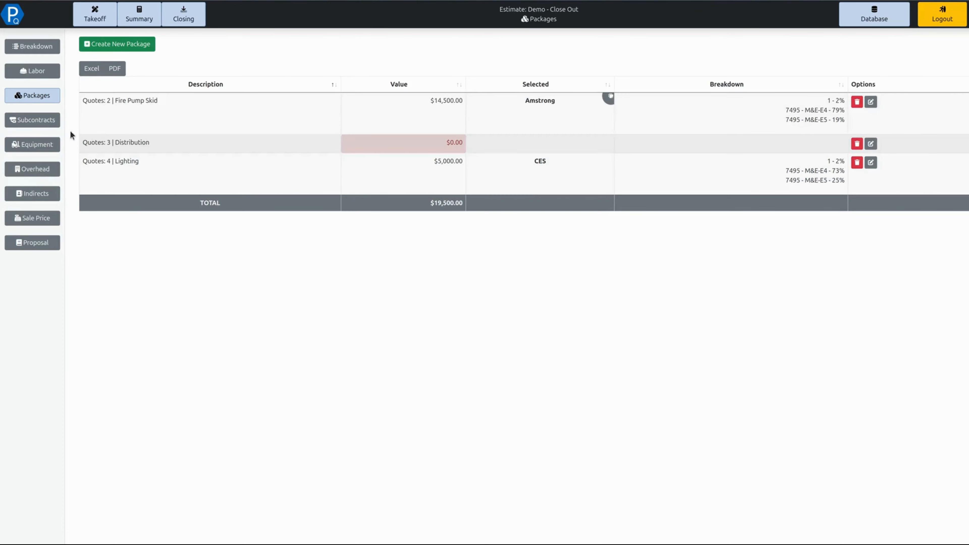
# Open the Fire Alarm subcontract for editing and set TBD Inc.'s Programming unit price to 5,000
pyautogui.click(26, 121)
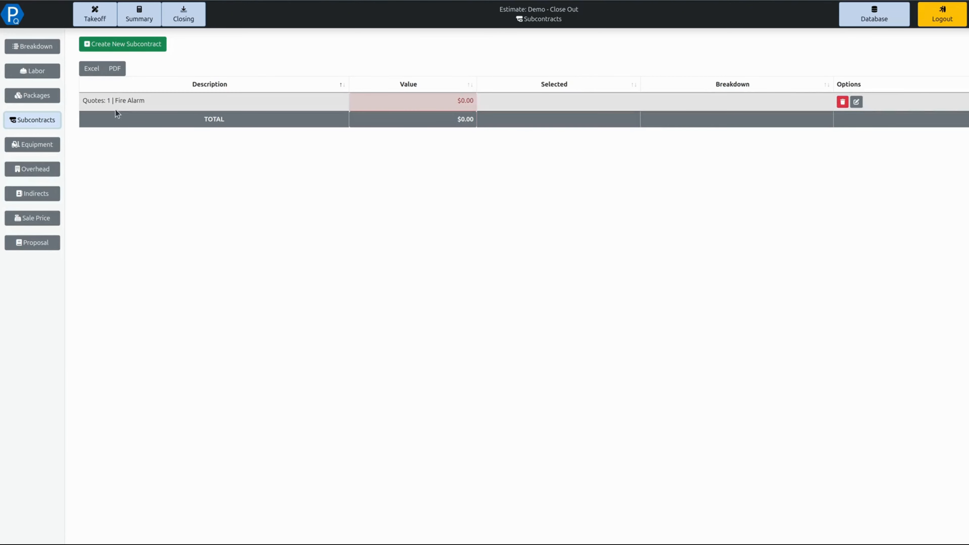
pyautogui.click(857, 102)
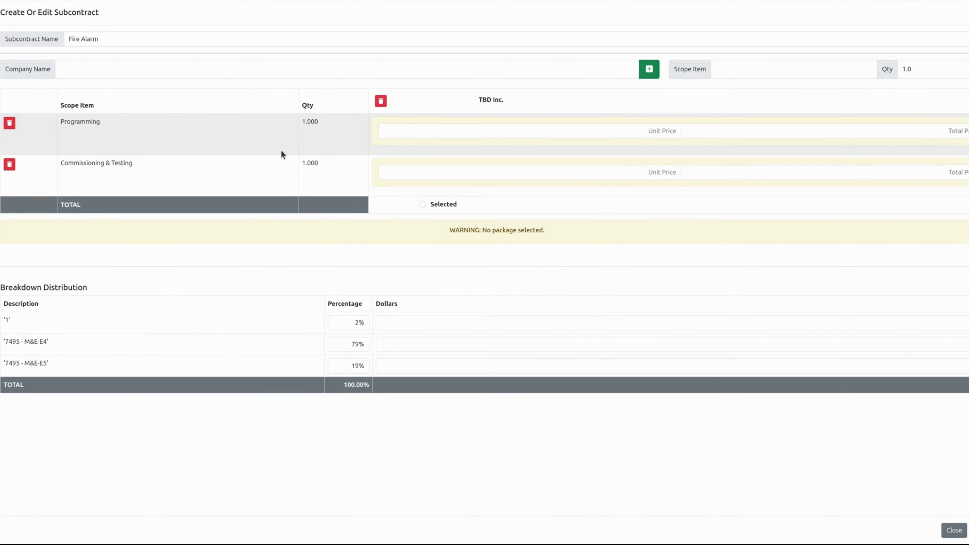
pyautogui.click(518, 130)
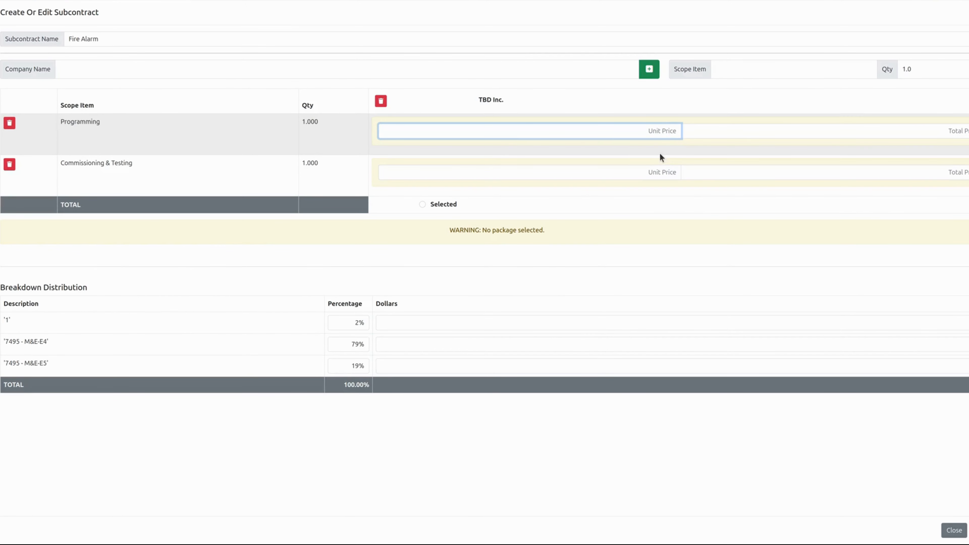
pyautogui.write('500')
pyautogui.press('Tab')
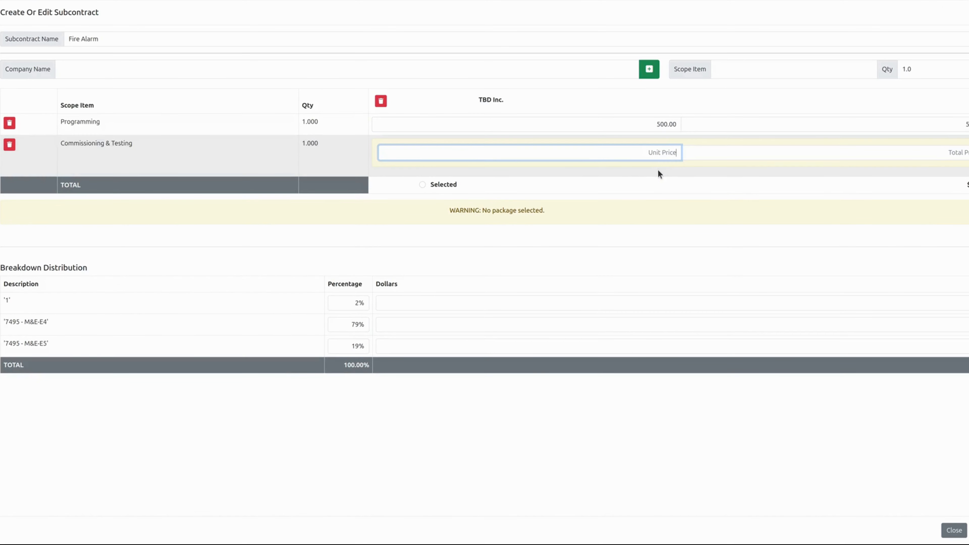
pyautogui.click(668, 123)
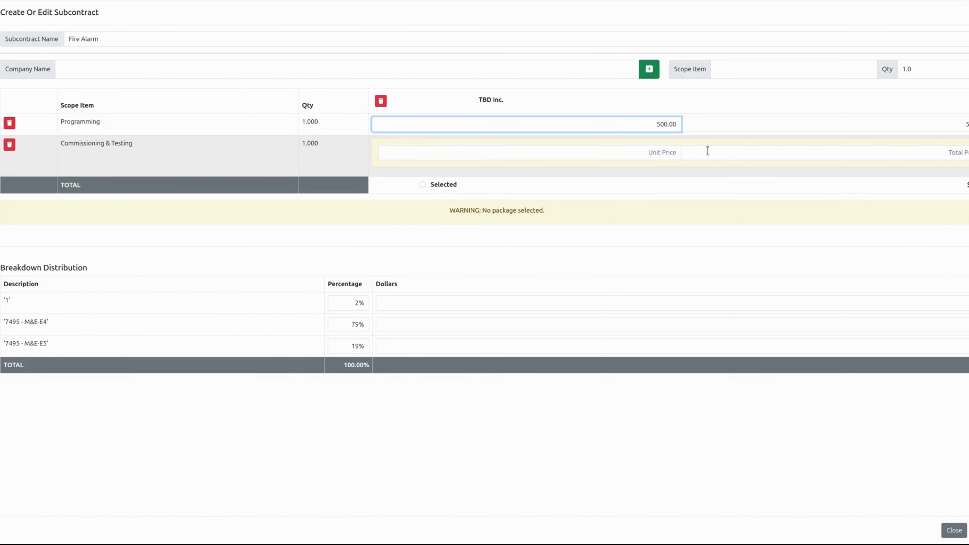
pyautogui.write('0')
# Set TBD Inc.'s Commissioning & Testing unit price to 500 and select TBD Inc. for the Fire Alarm subcontract
pyautogui.click(667, 152)
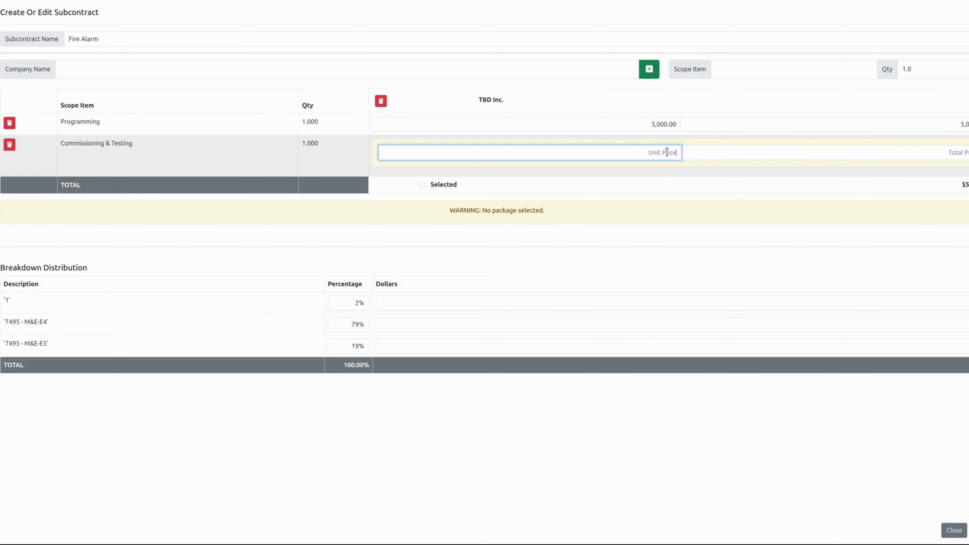
pyautogui.write('500')
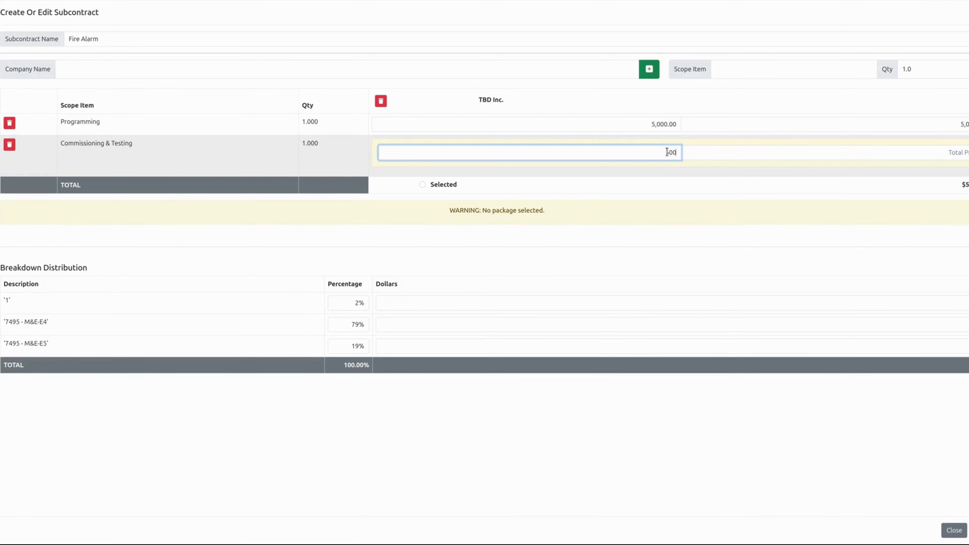
pyautogui.click(918, 182)
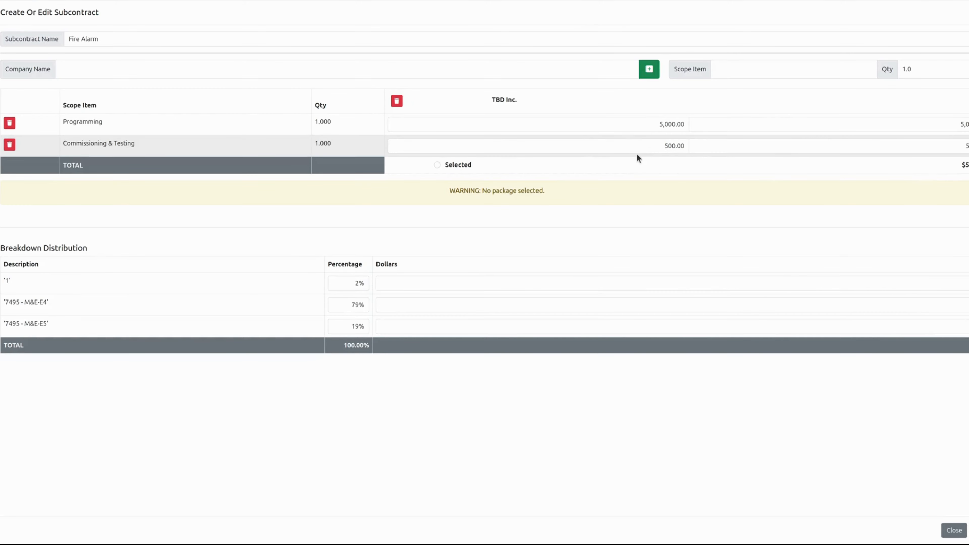
pyautogui.click(437, 164)
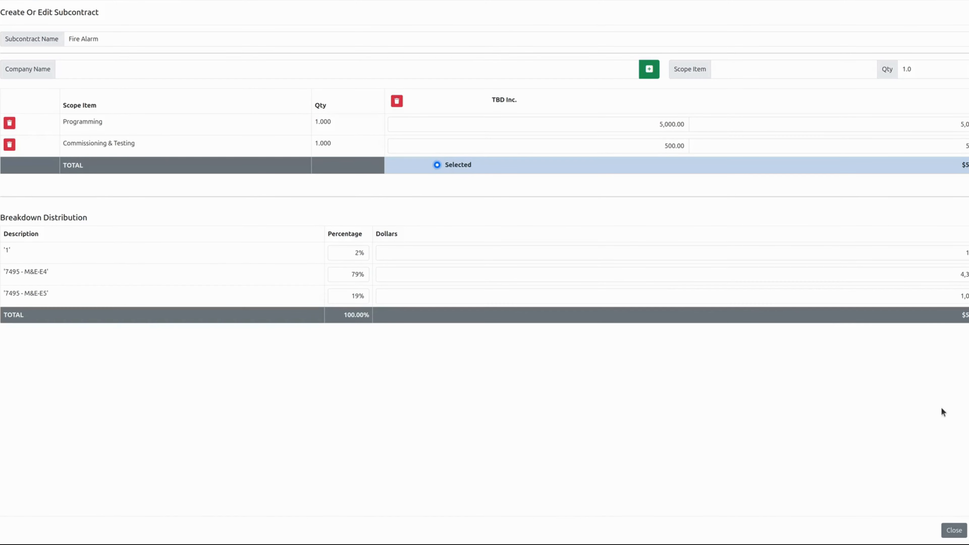
pyautogui.click(954, 530)
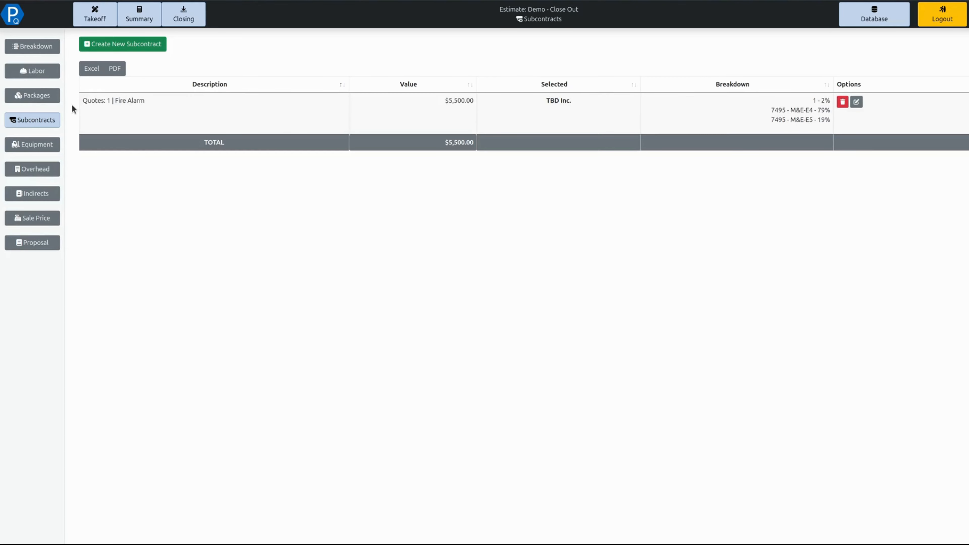
# Start a new equipment entry named "Photography Drone" with a rate of 350 and the note "Comes with operator."
pyautogui.click(44, 145)
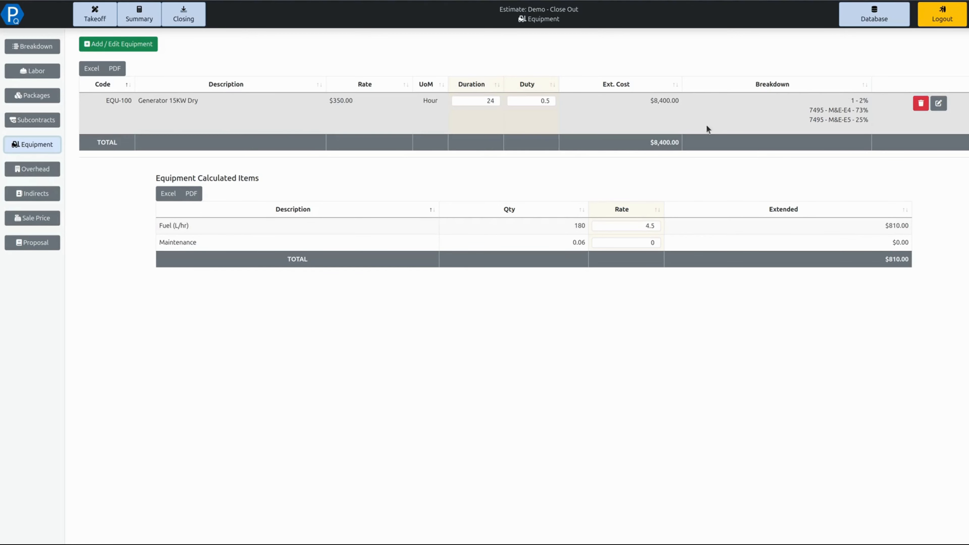
pyautogui.click(123, 45)
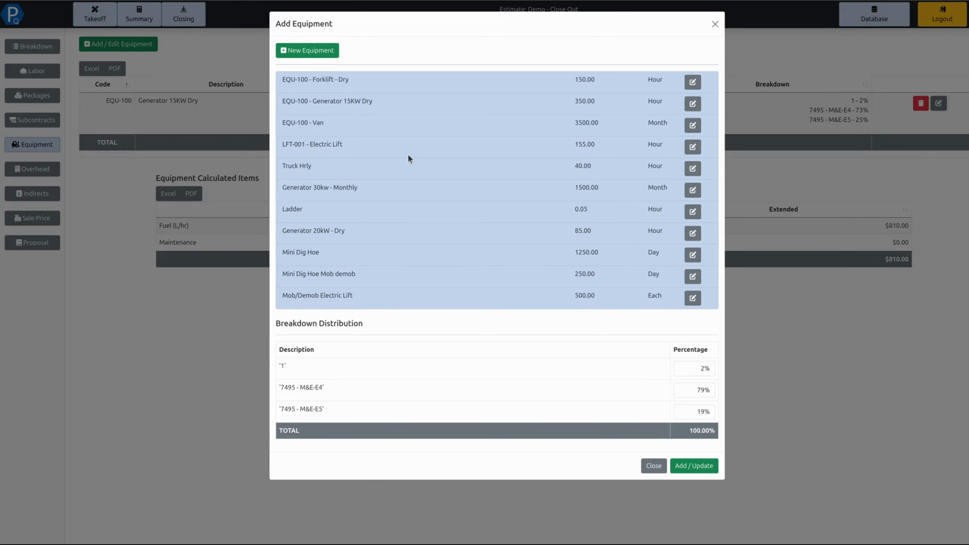
pyautogui.click(303, 54)
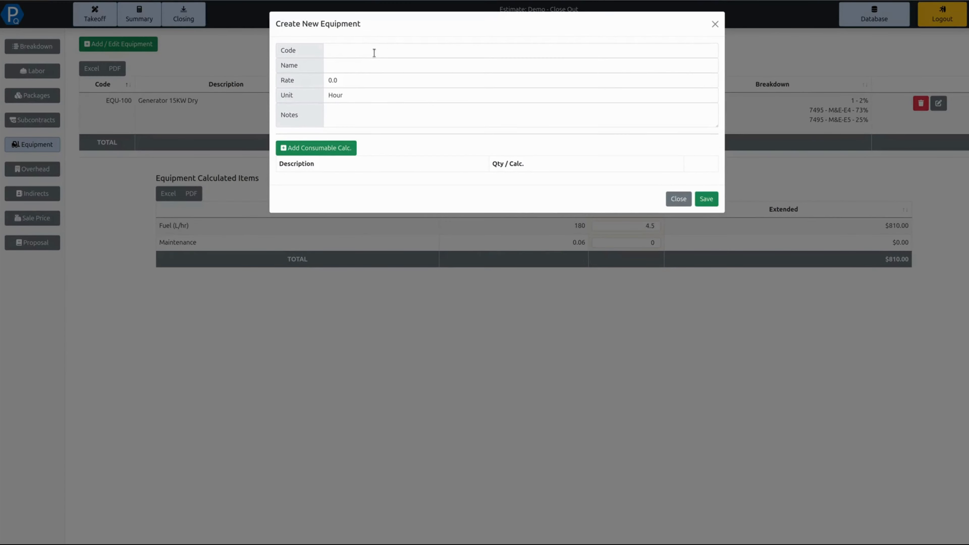
pyautogui.click(356, 65)
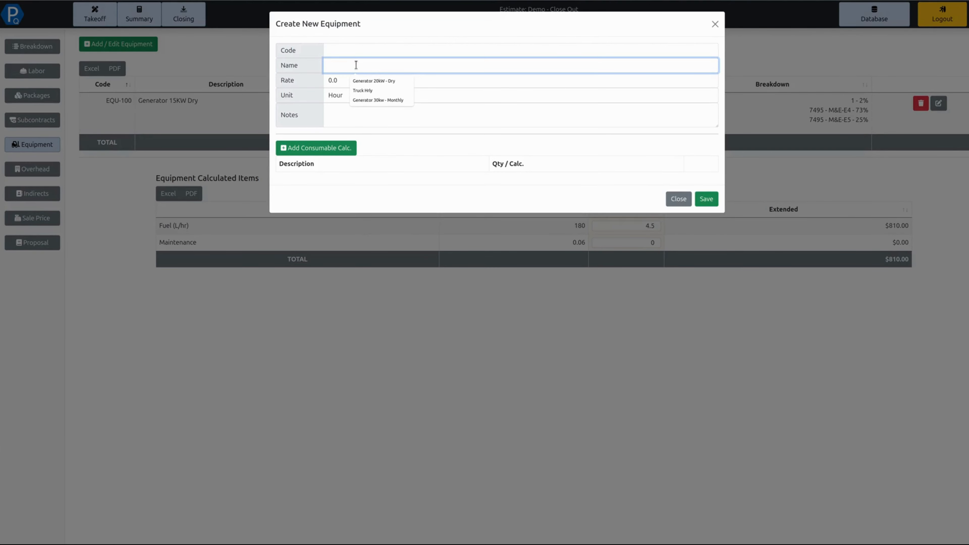
pyautogui.write('Photo')
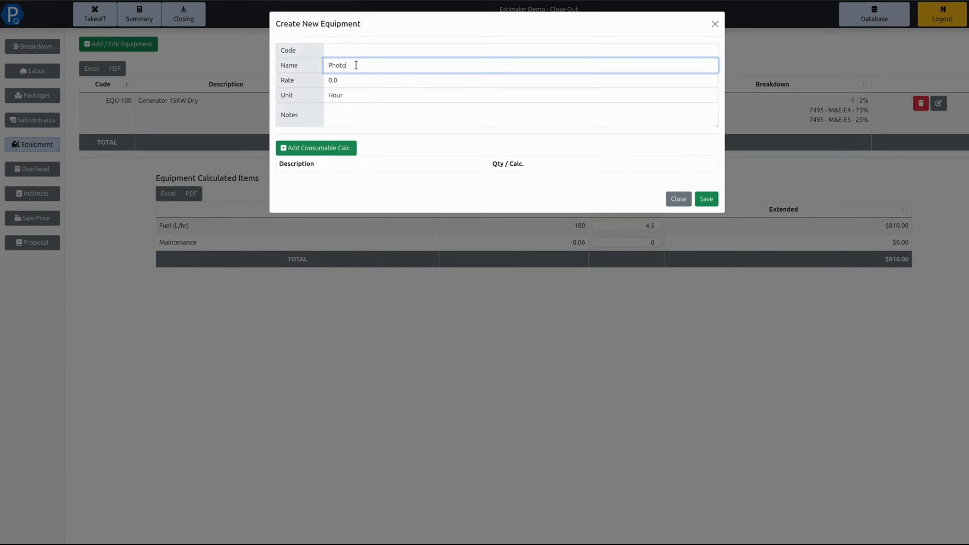
pyautogui.write('graphy Drone')
pyautogui.press('Tab')
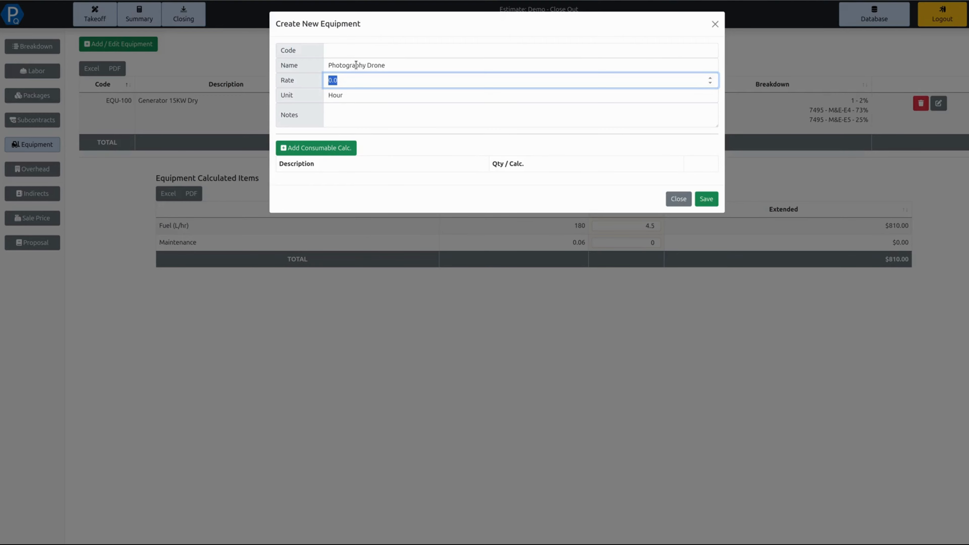
pyautogui.write('350')
pyautogui.click(358, 111)
pyautogui.write('Comes wi')
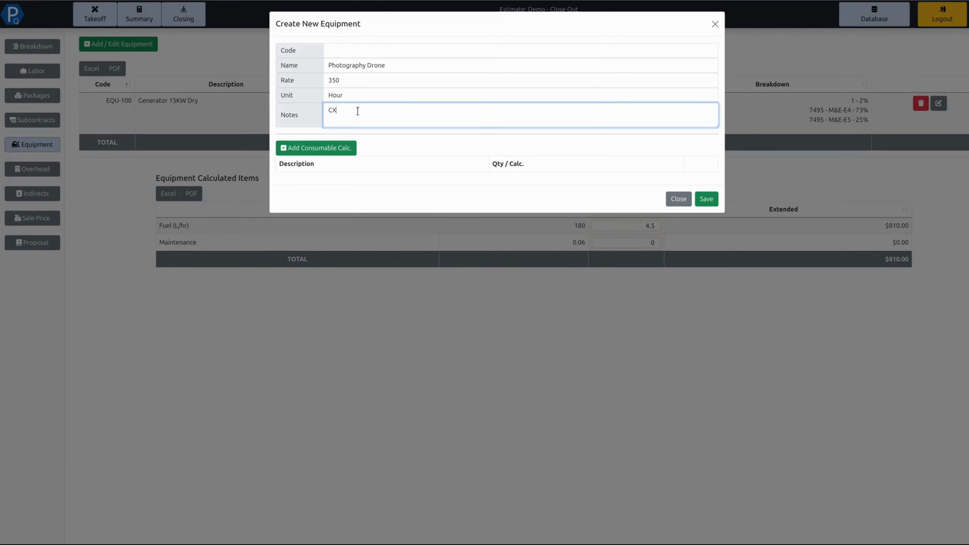
pyautogui.write('th operator.')
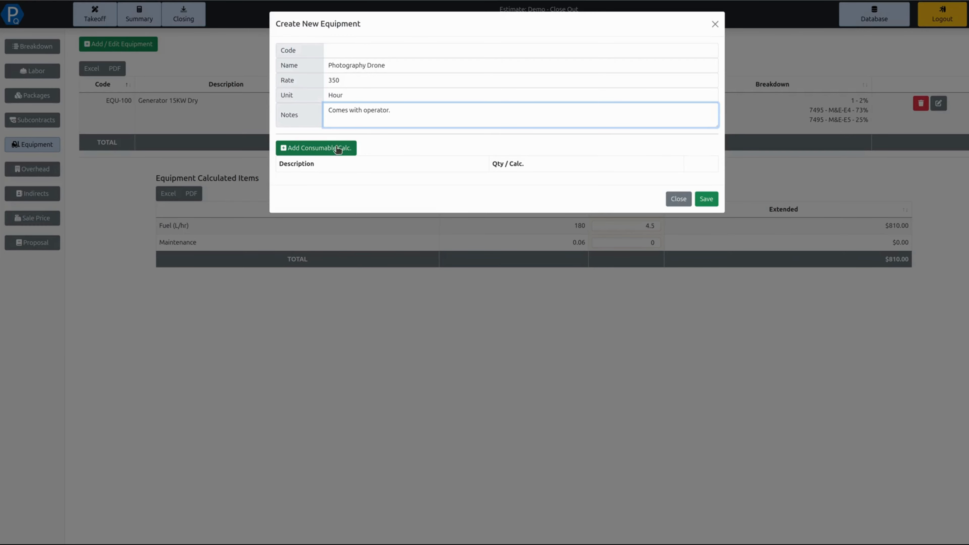
# Add a "Travel Allowance" consumable calculation of =[duration]*20 to the Photography Drone and save the new equipment
pyautogui.click(344, 156)
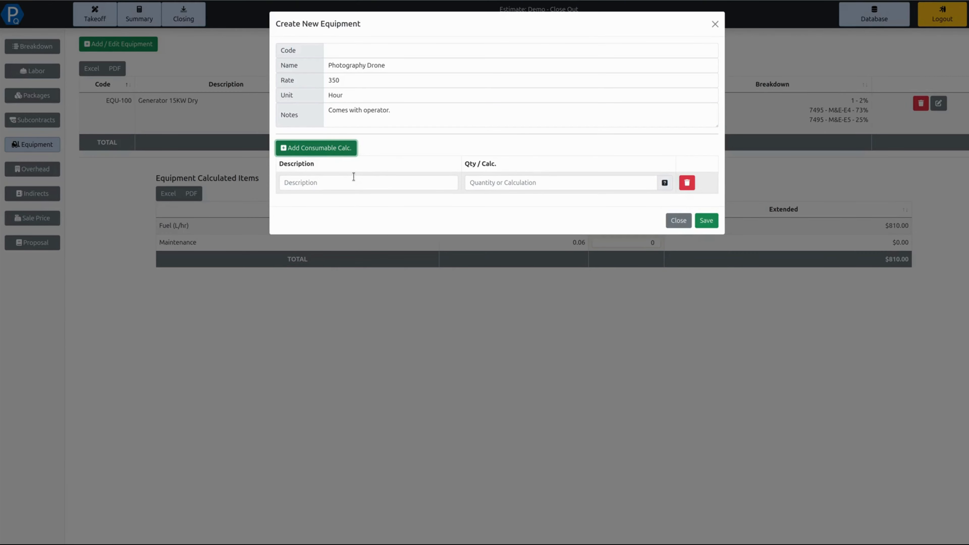
pyautogui.click(354, 187)
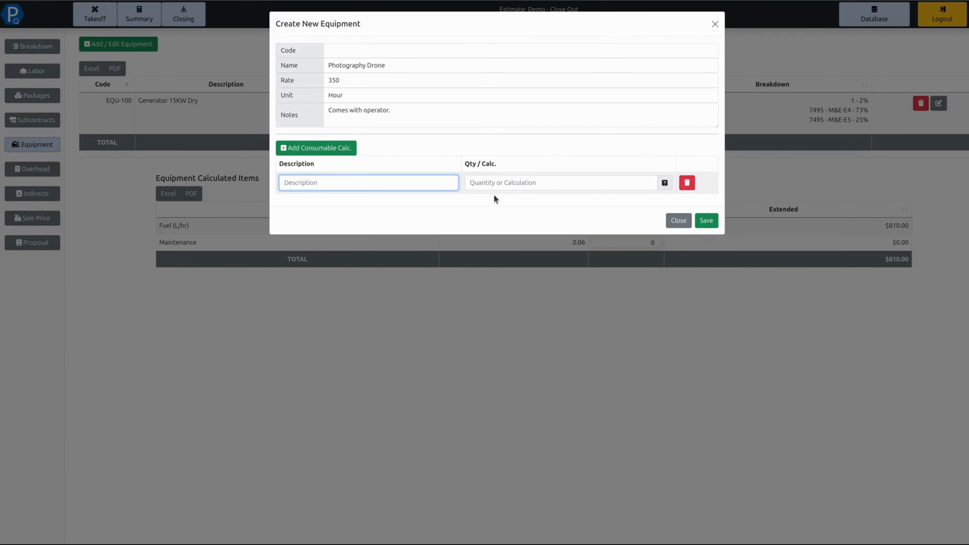
pyautogui.write('Travel Allowance')
pyautogui.press('Tab')
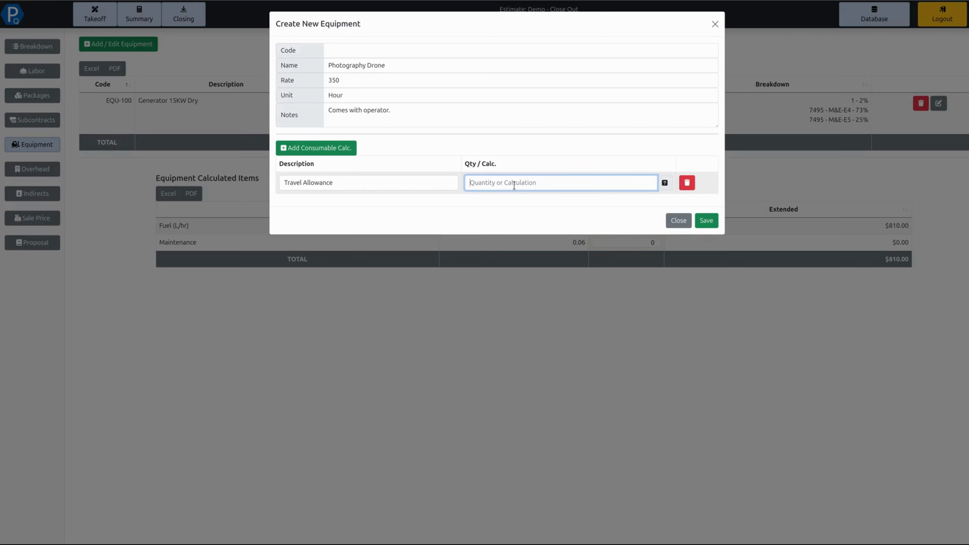
pyautogui.moveTo(665, 183)
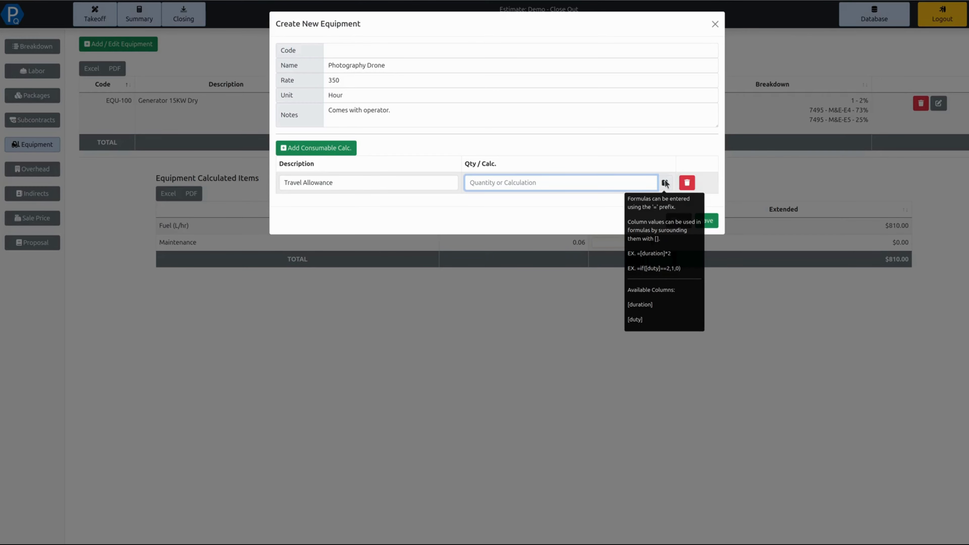
pyautogui.write('=[duration]*20')
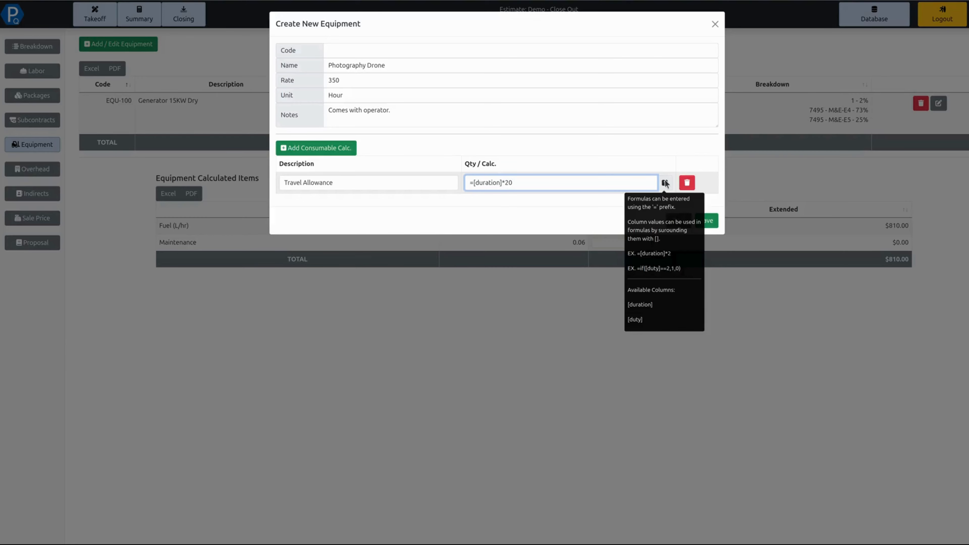
pyautogui.click(509, 210)
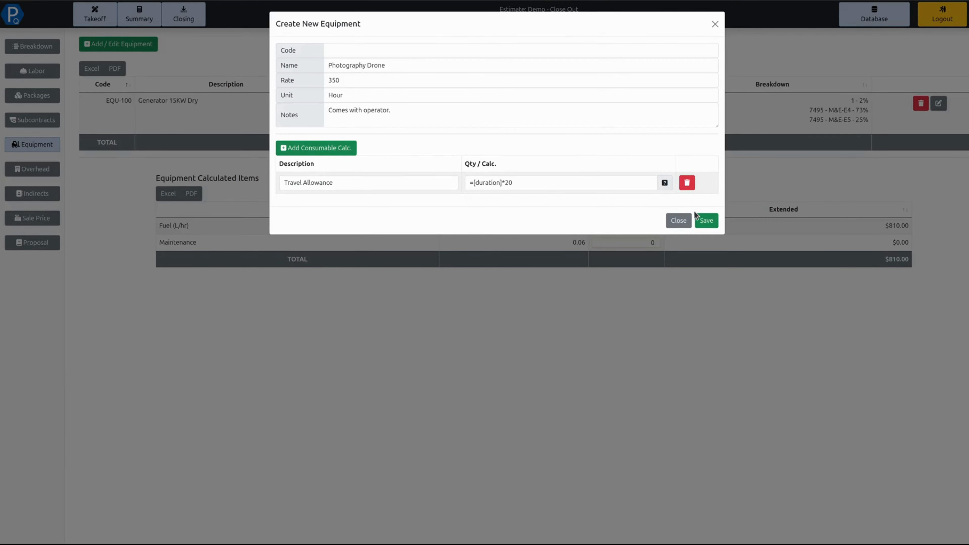
pyautogui.click(706, 221)
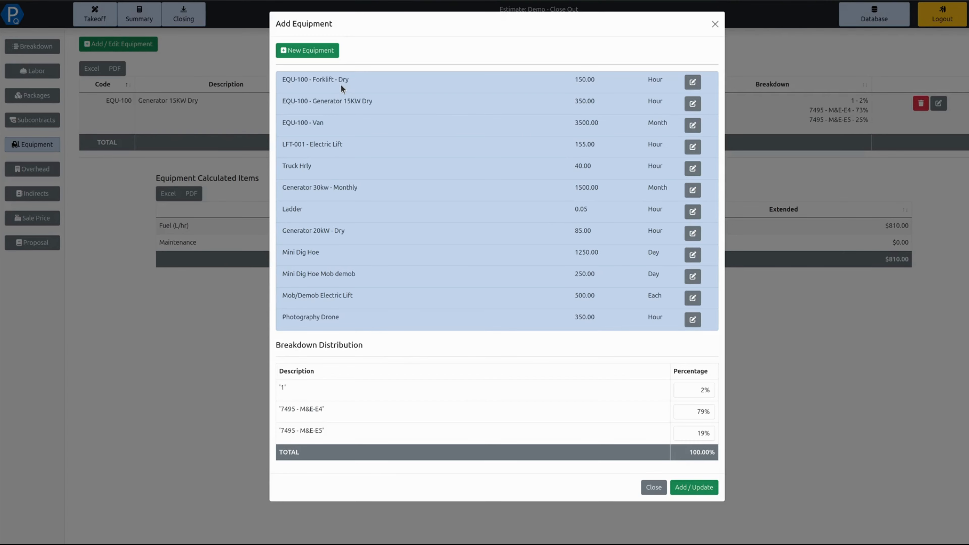
# Add the Photography Drone to the estimate's equipment and set its duration to 4 hours
pyautogui.click(302, 321)
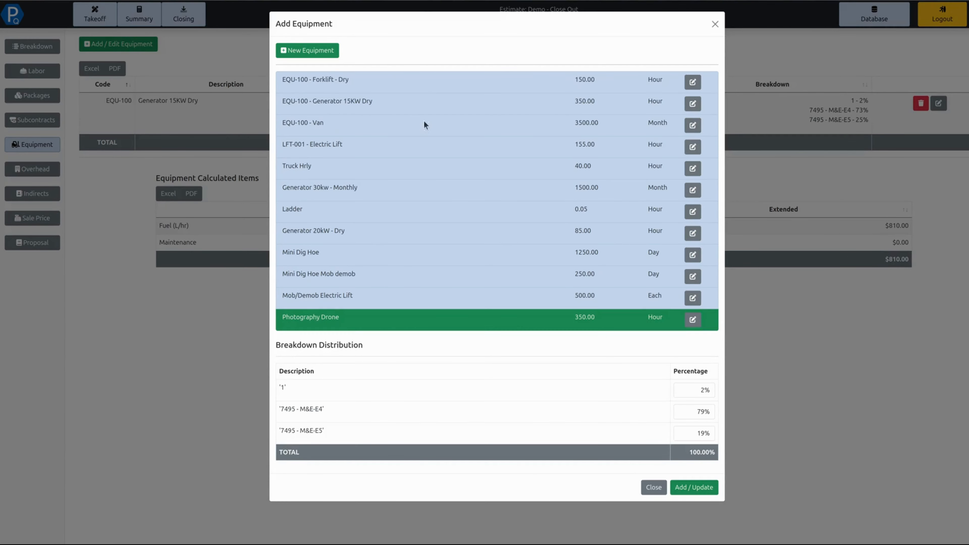
pyautogui.click(694, 488)
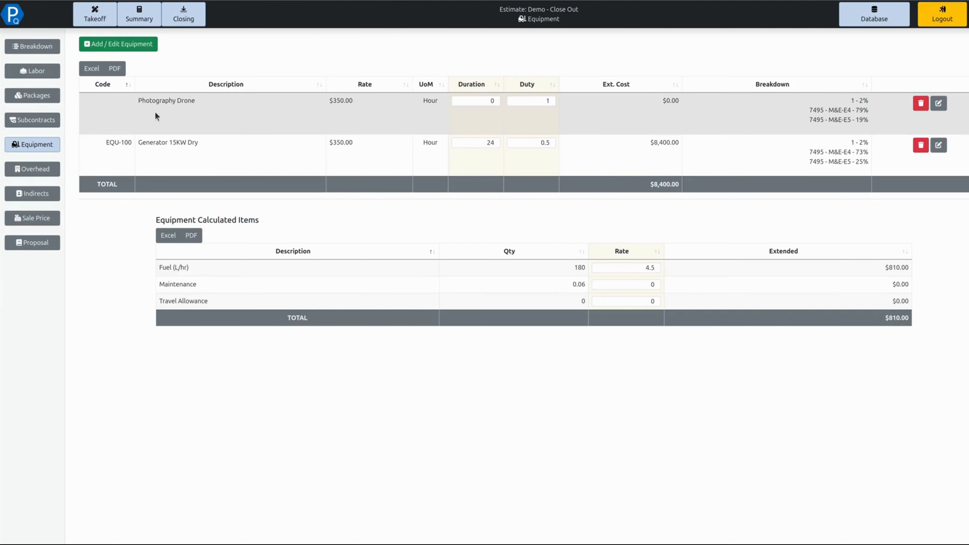
pyautogui.moveTo(110, 142); pyautogui.dragTo(206, 146)
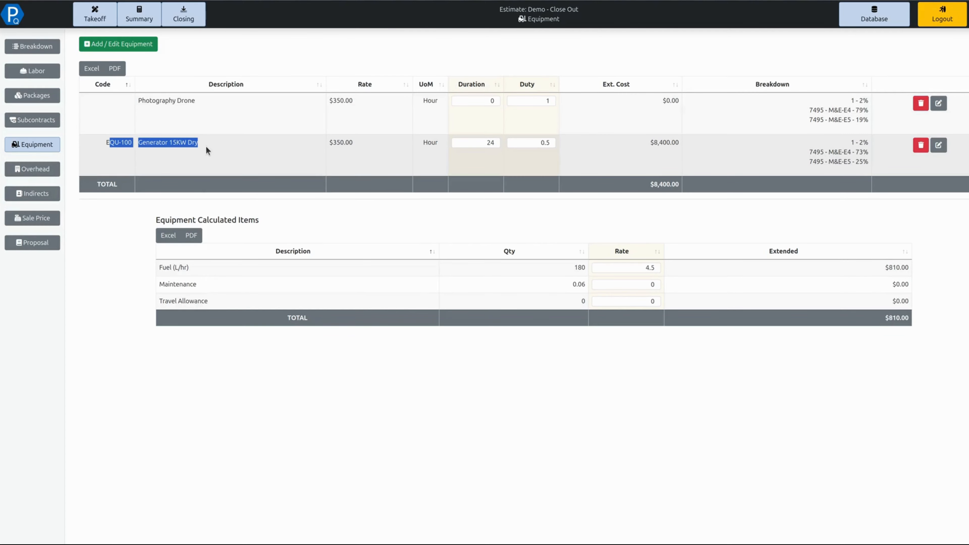
pyautogui.click(482, 99)
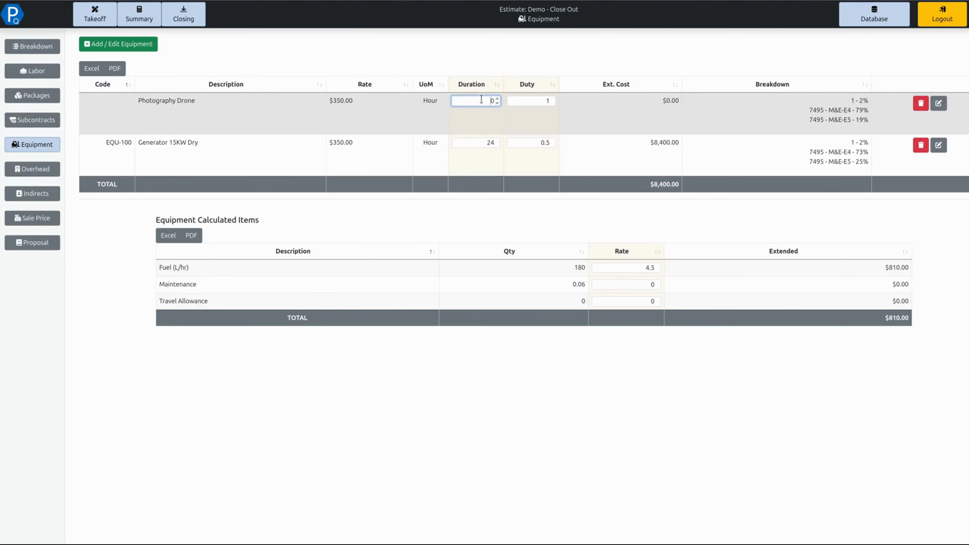
pyautogui.moveTo(482, 100); pyautogui.dragTo(497, 103)
pyautogui.click(534, 43)
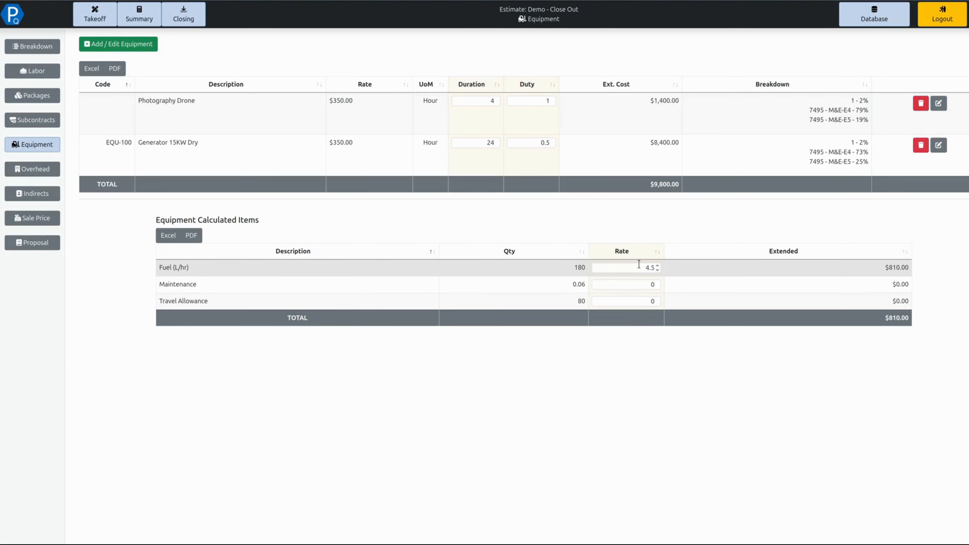
# Set the Travel Allowance rate to 1 in the equipment calculated items
pyautogui.click(645, 301)
pyautogui.click(658, 299)
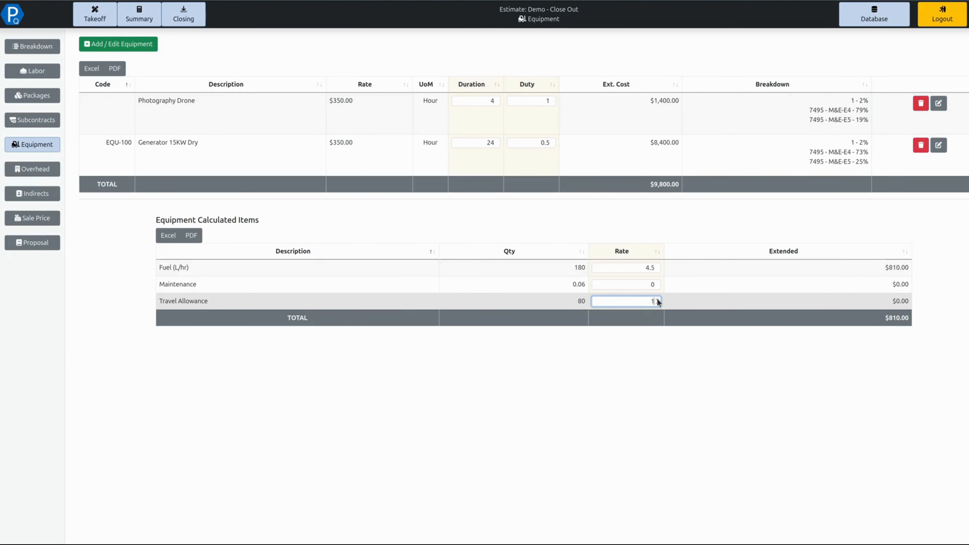
pyautogui.click(636, 342)
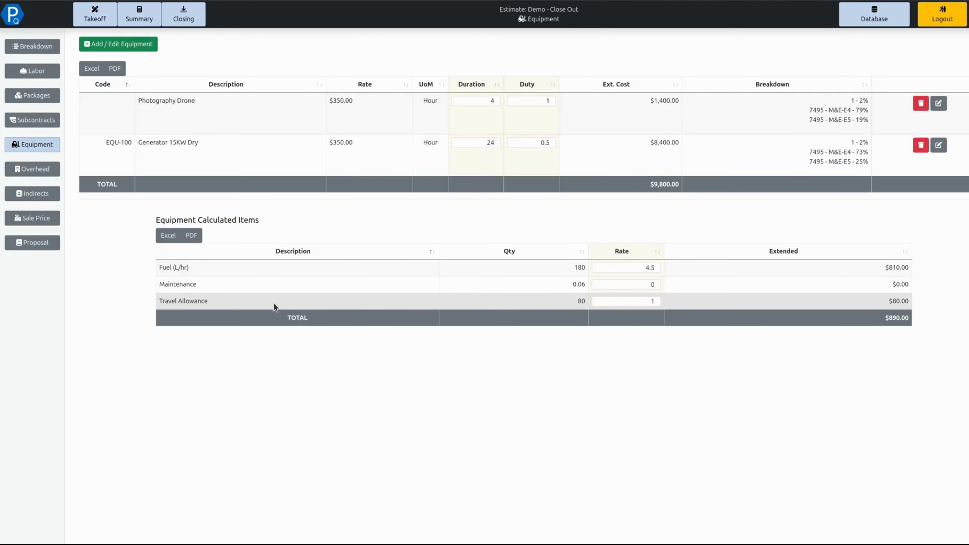
pyautogui.moveTo(186, 301); pyautogui.dragTo(288, 304)
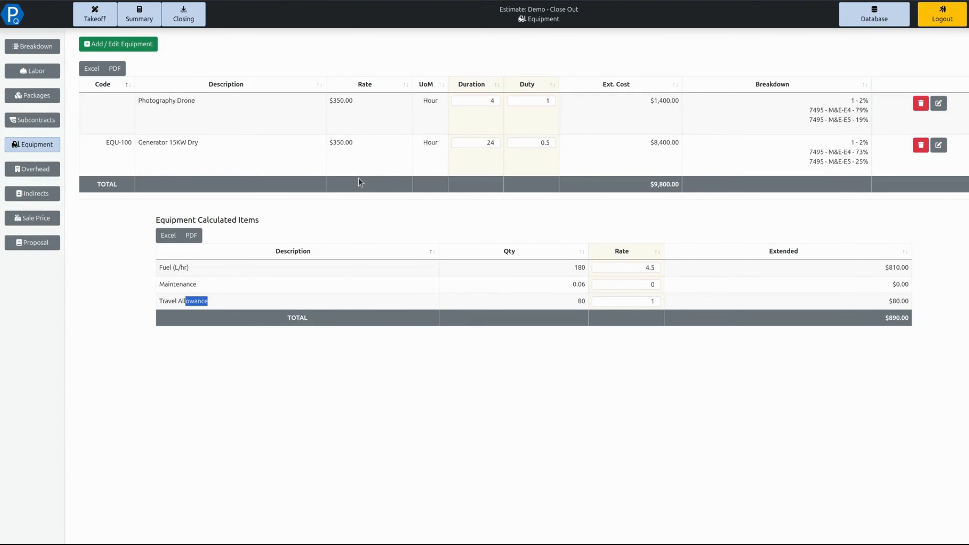
pyautogui.click(151, 44)
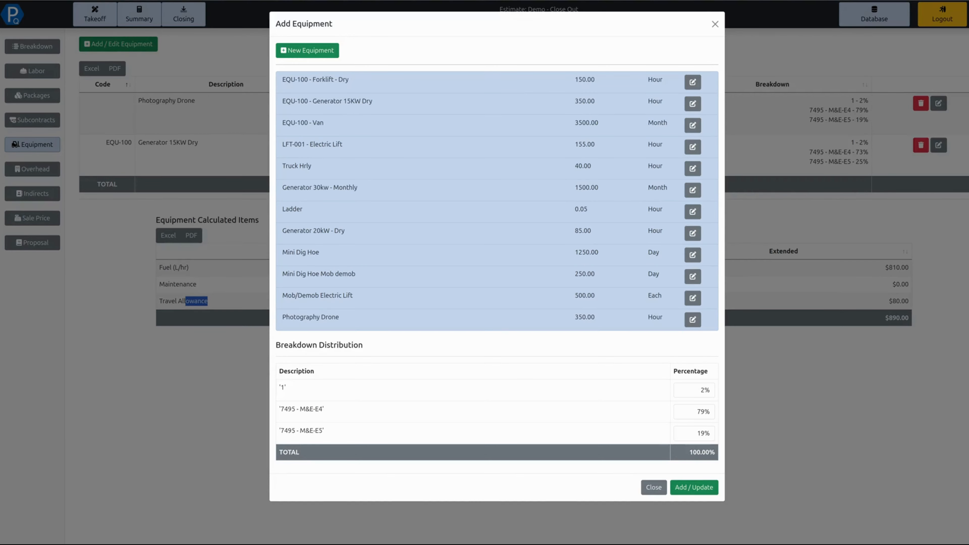
pyautogui.click(715, 24)
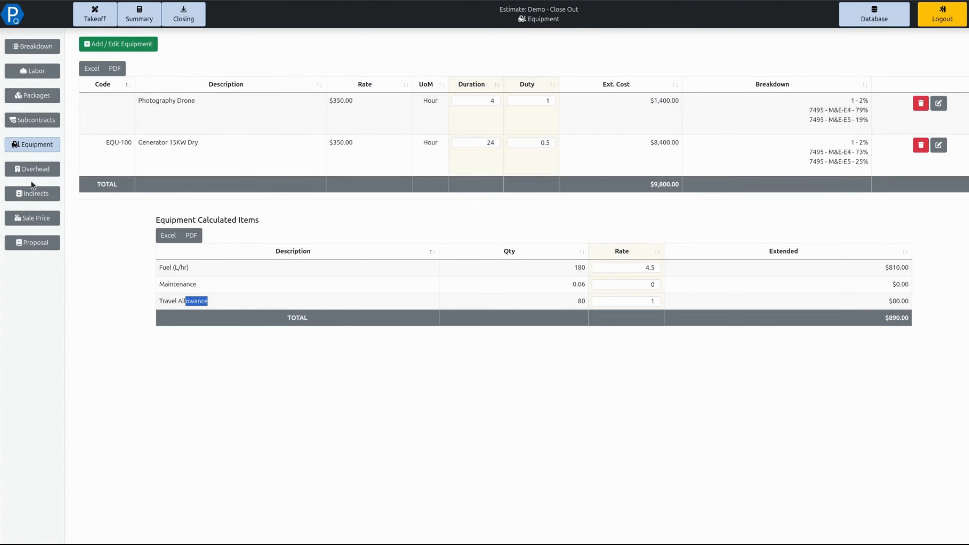
# Go to the estimate's overhead items and review the blank form for adding an overhead row
pyautogui.click(36, 173)
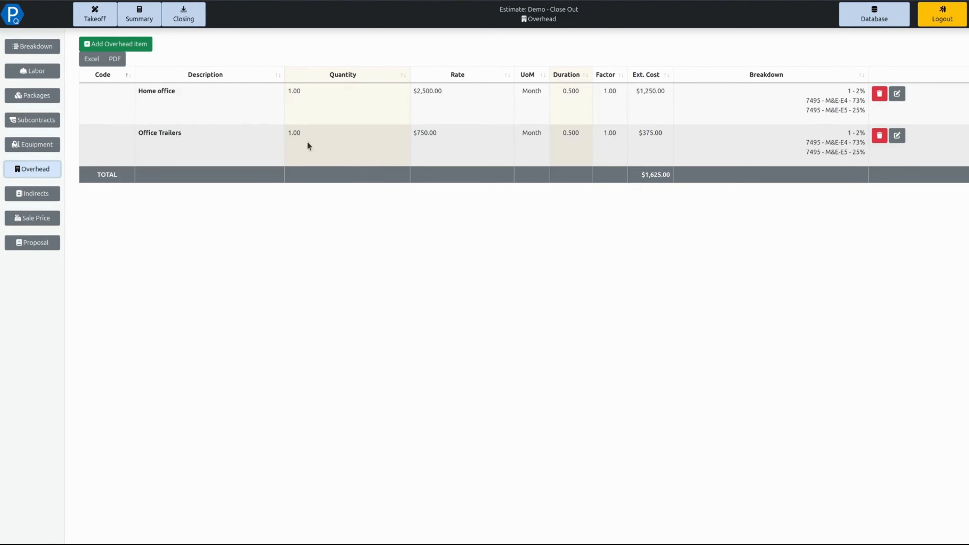
pyautogui.click(110, 45)
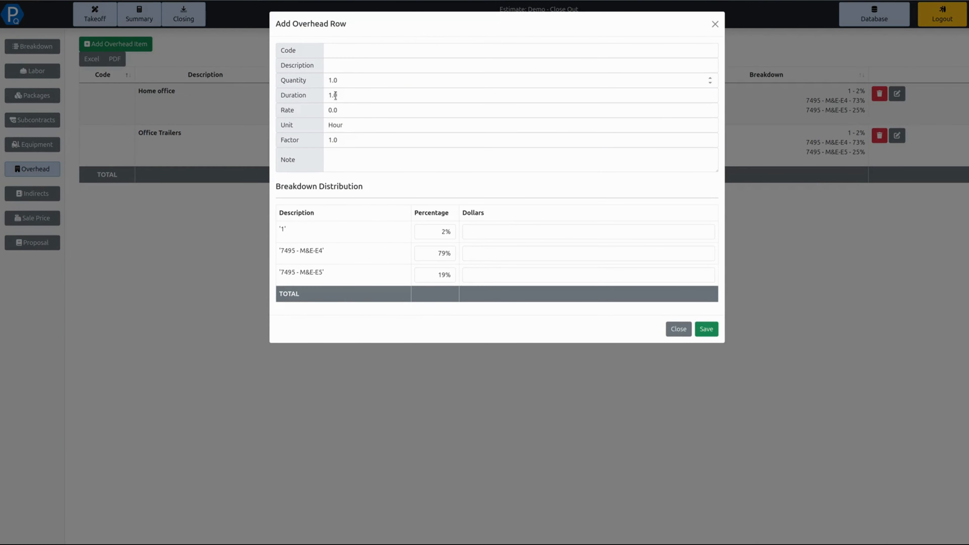
pyautogui.click(339, 112)
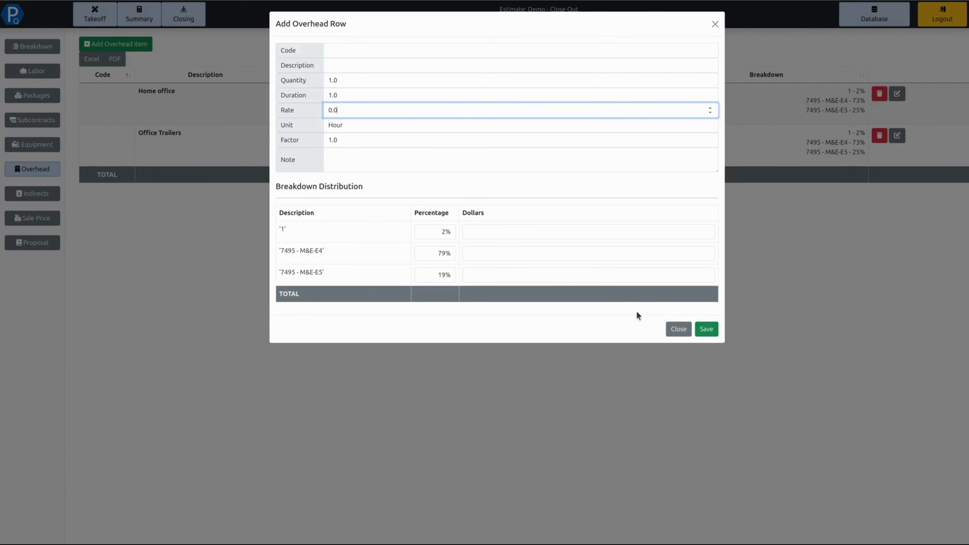
pyautogui.click(678, 329)
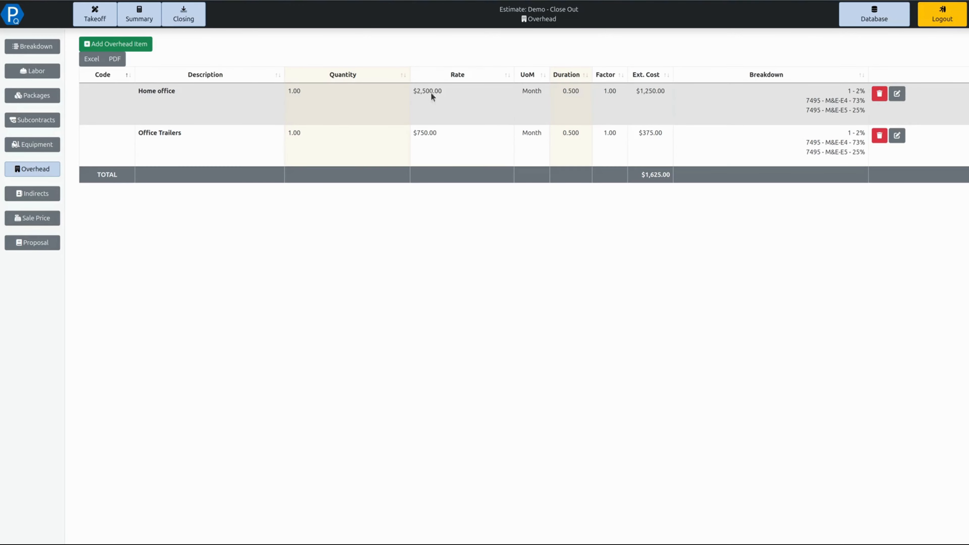
# Set the Home office overhead item's duration to 1 month
pyautogui.click(323, 90)
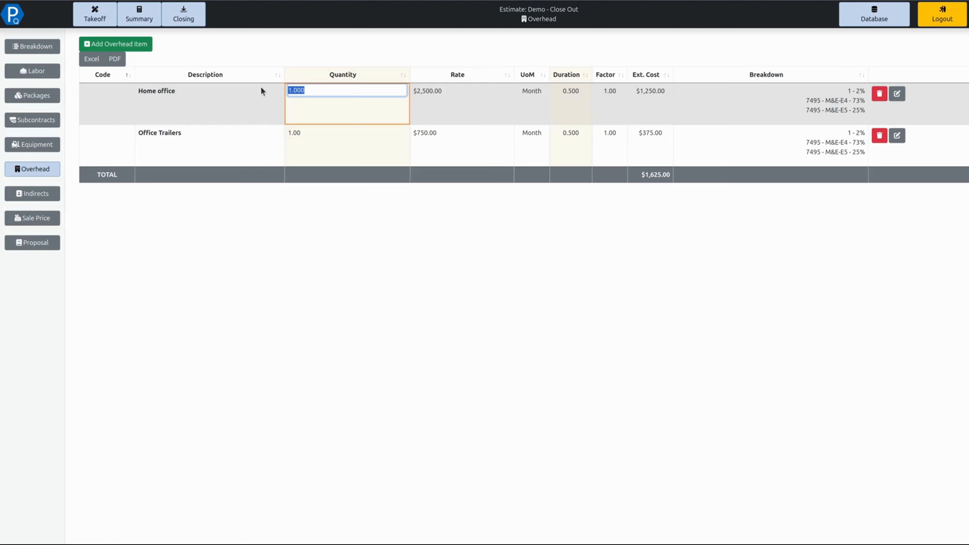
pyautogui.click(573, 107)
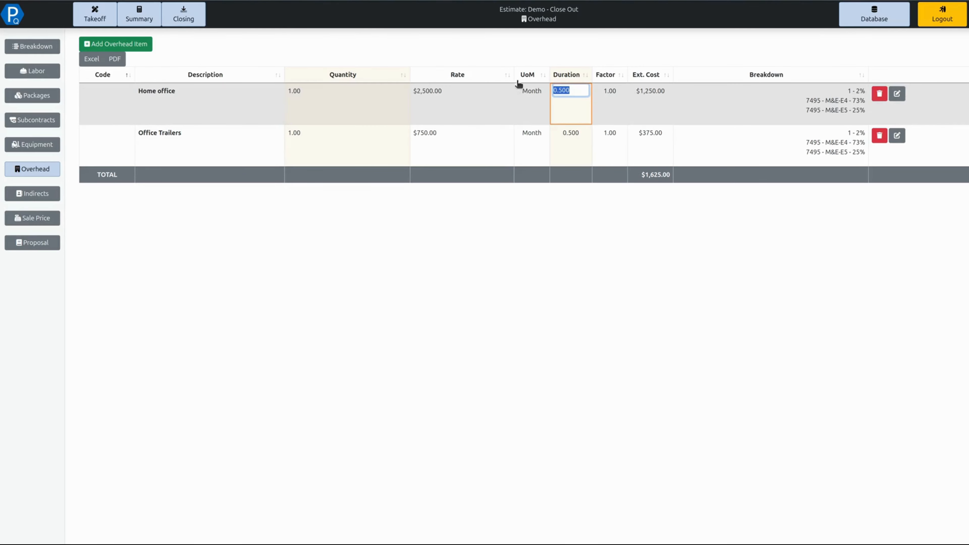
pyautogui.write('1')
pyautogui.click(531, 110)
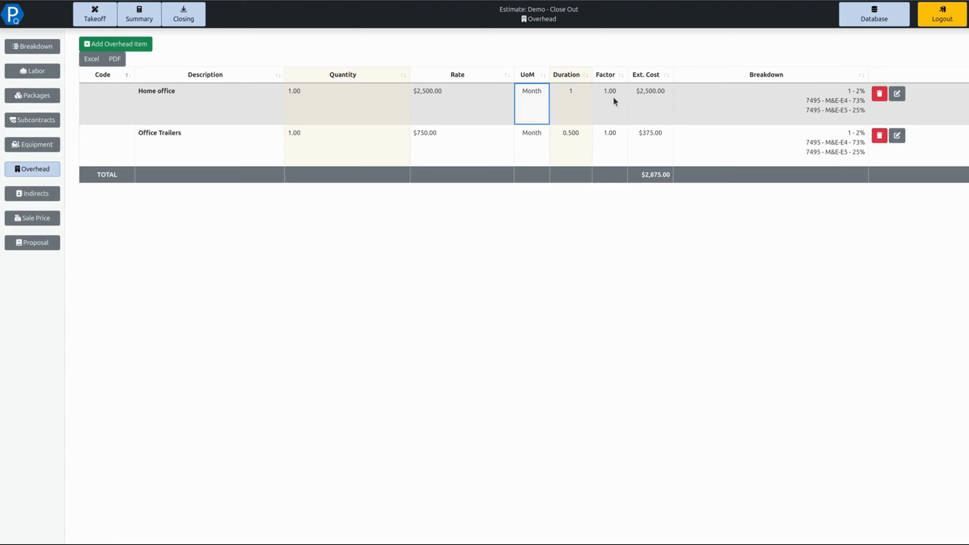
pyautogui.moveTo(640, 90); pyautogui.dragTo(656, 91)
# Set the Office Trailers overhead item's duration to 1 month and its quantity to 2
pyautogui.click(572, 132)
pyautogui.write('1')
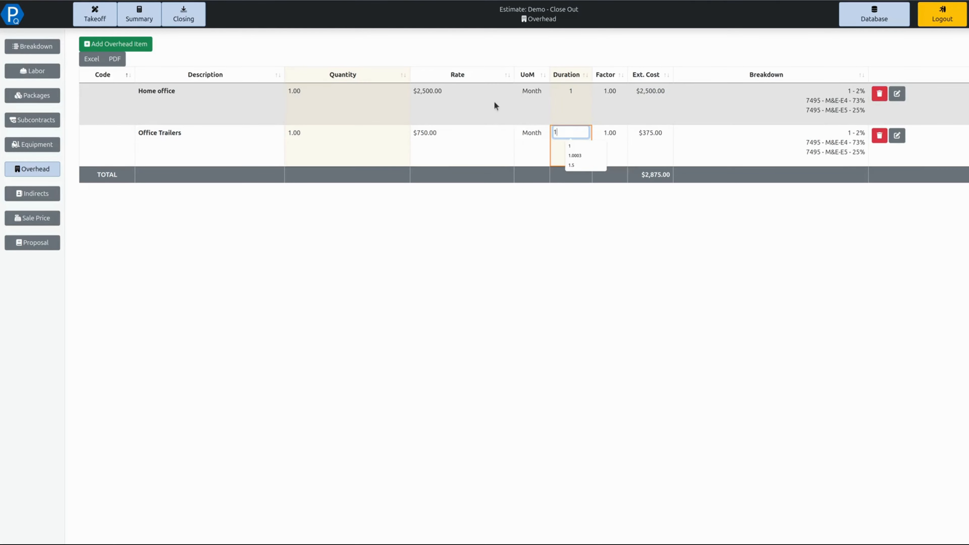
pyautogui.click(317, 159)
pyautogui.click(308, 134)
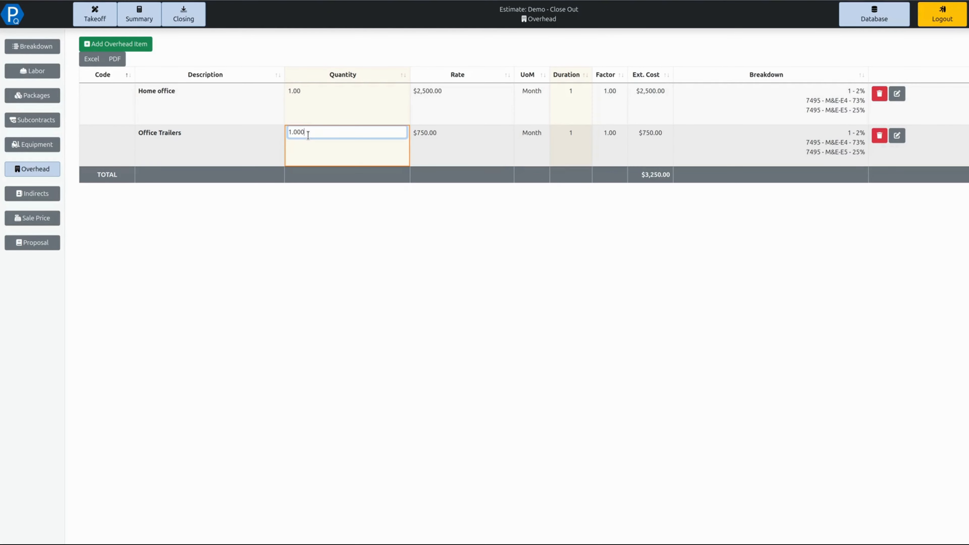
pyautogui.doubleClick(308, 134)
pyautogui.write('2')
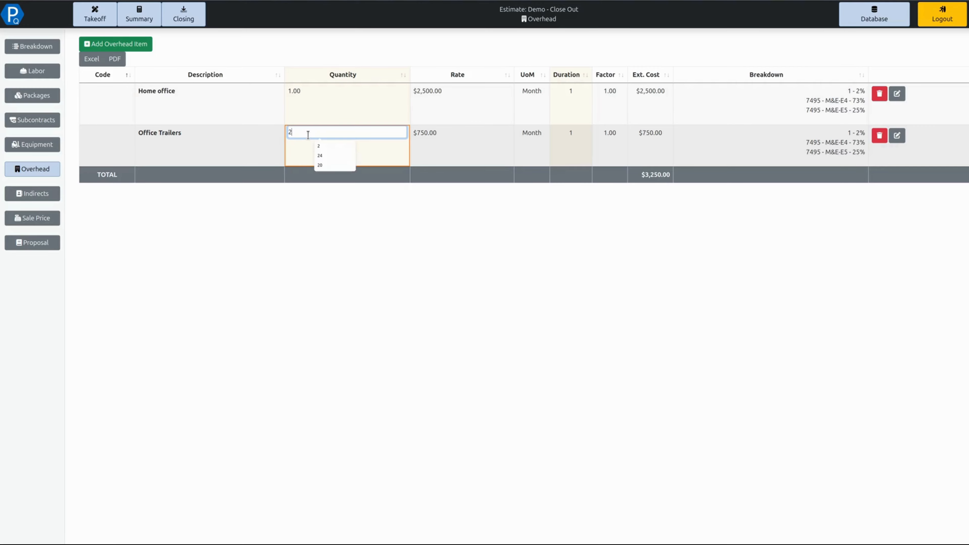
pyautogui.click(486, 224)
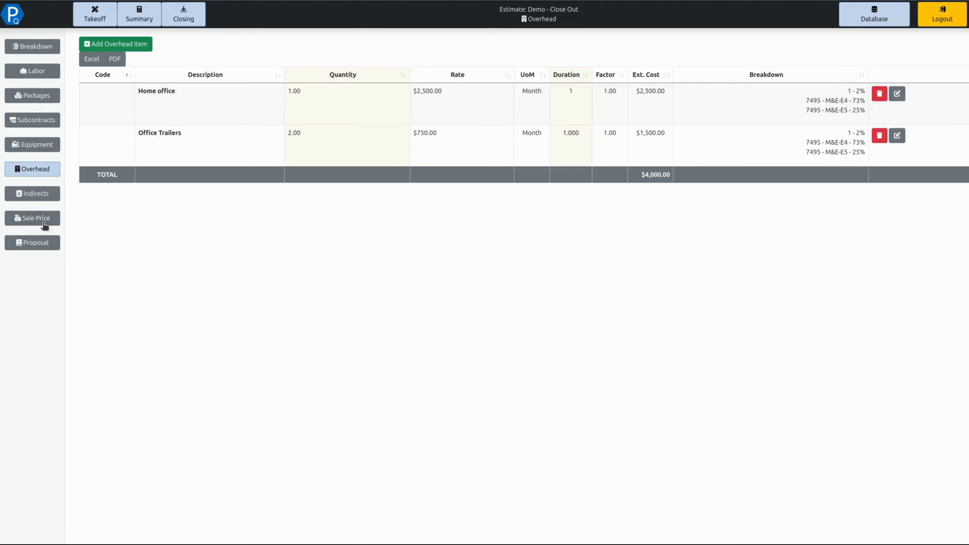
# Go to the indirects and review the form for creating an indirect person, including its class options
pyautogui.click(55, 199)
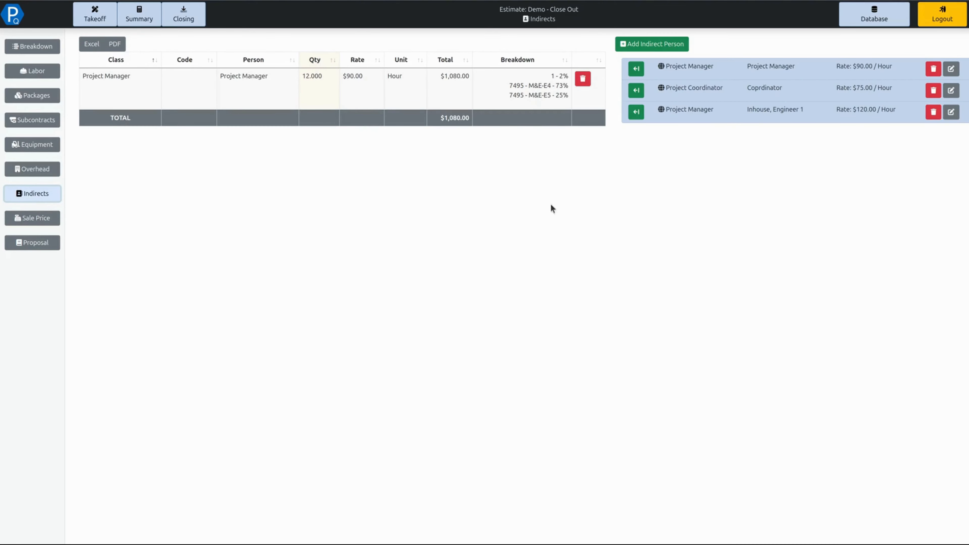
pyautogui.click(669, 50)
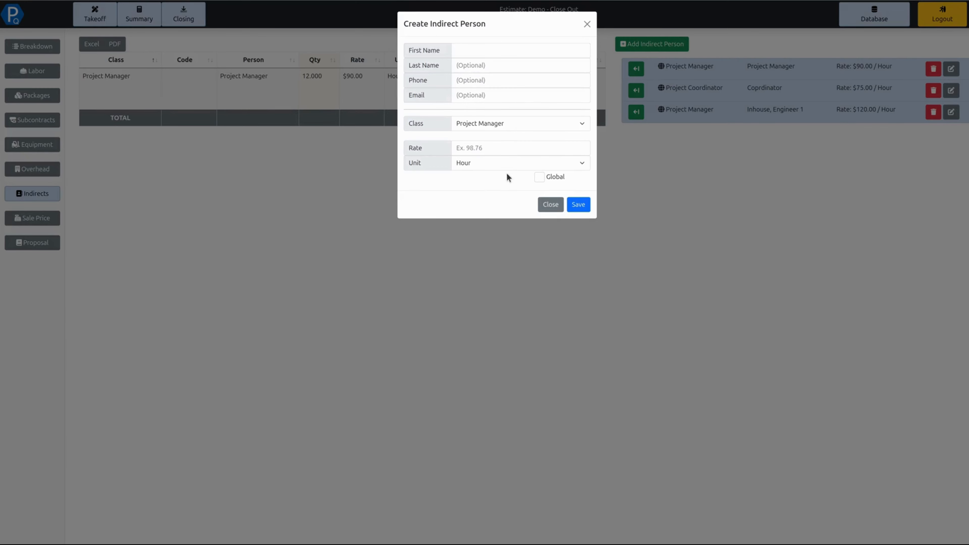
pyautogui.click(515, 122)
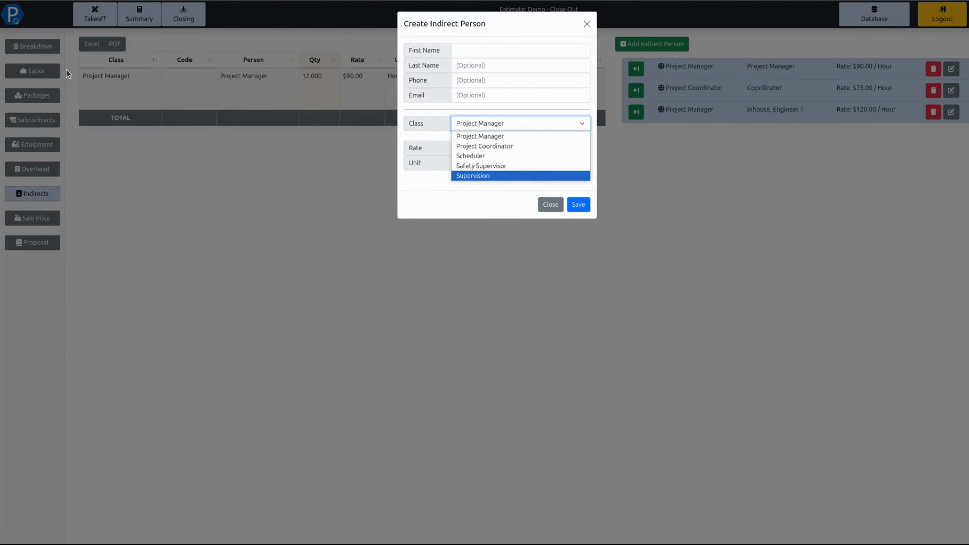
pyautogui.click(469, 185)
pyautogui.click(549, 210)
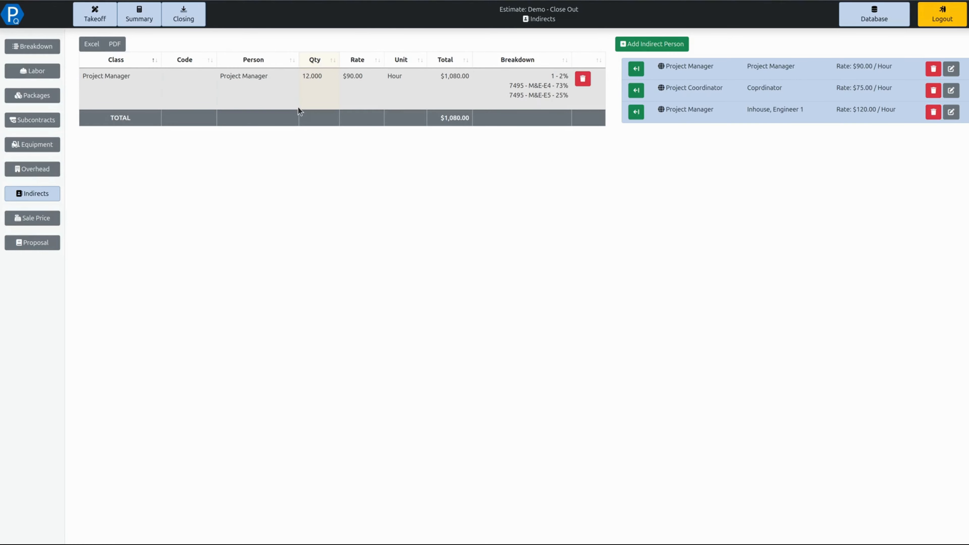
# Go to the sale price breakdown and apply an overall markup of 20% to all cost rows
pyautogui.click(38, 219)
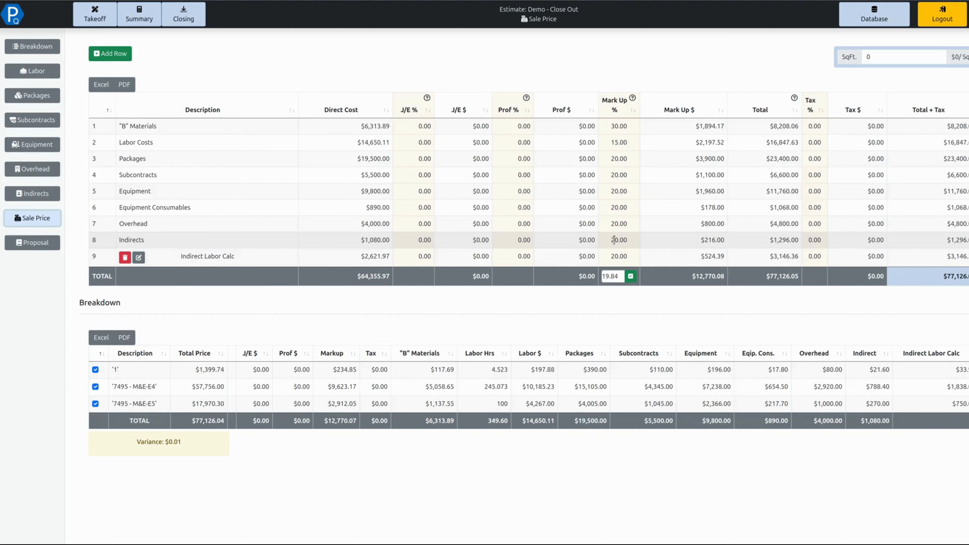
pyautogui.click(619, 278)
pyautogui.doubleClick(617, 278)
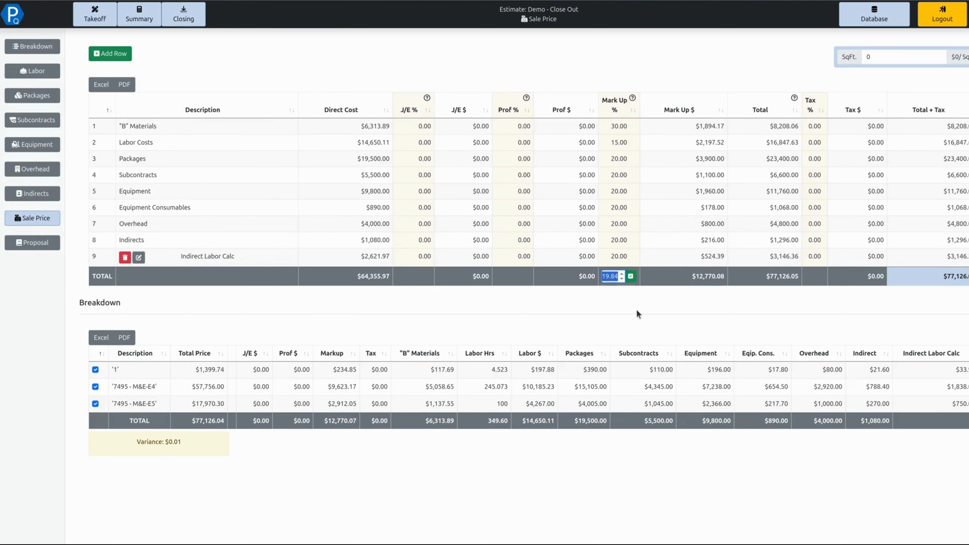
pyautogui.write('20')
pyautogui.press('Return')
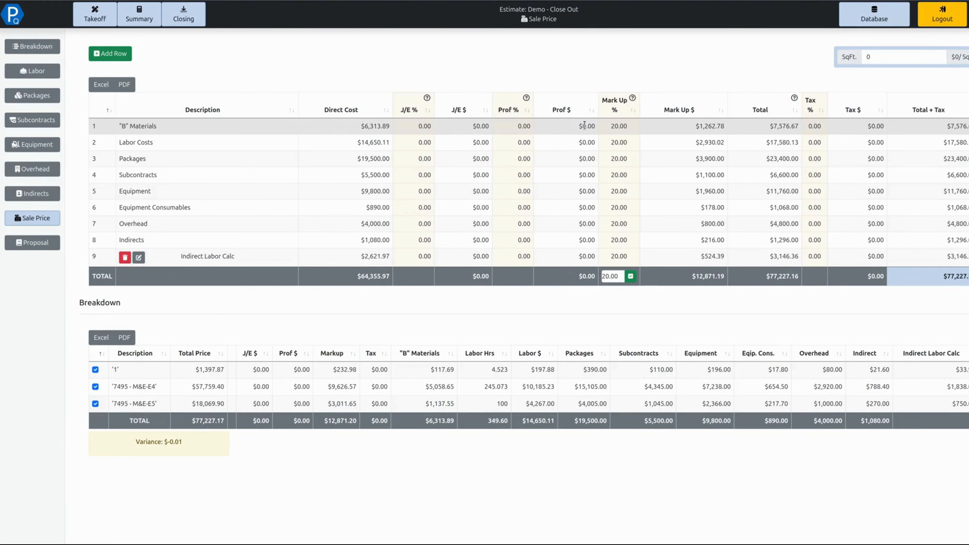
# Set the sale price markup to 15% for Labor Costs and 25% for "B" Materials
pyautogui.click(618, 142)
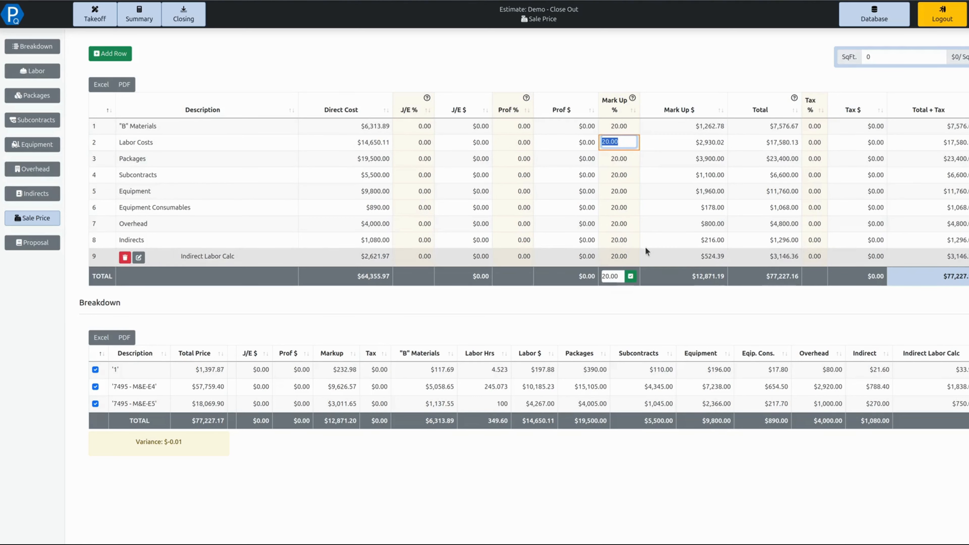
pyautogui.write('15')
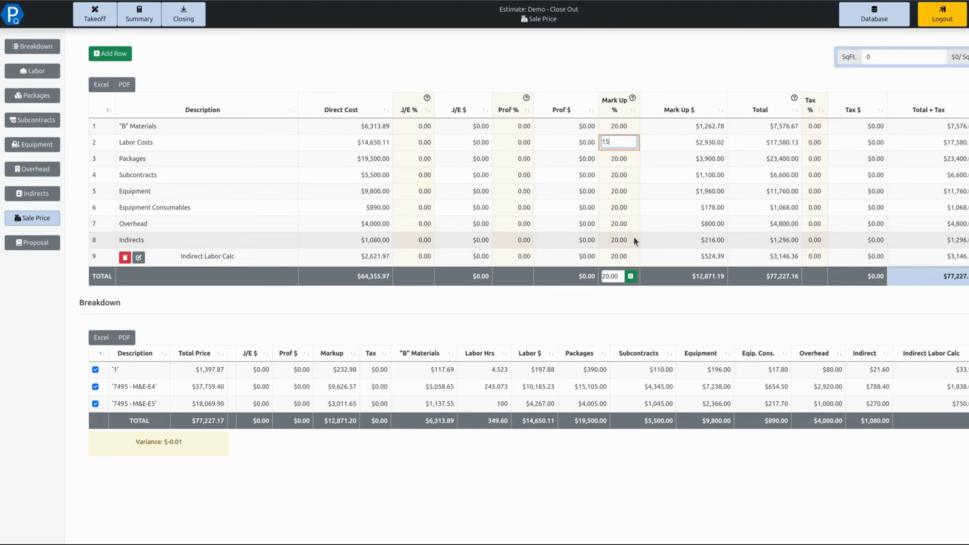
pyautogui.click(634, 125)
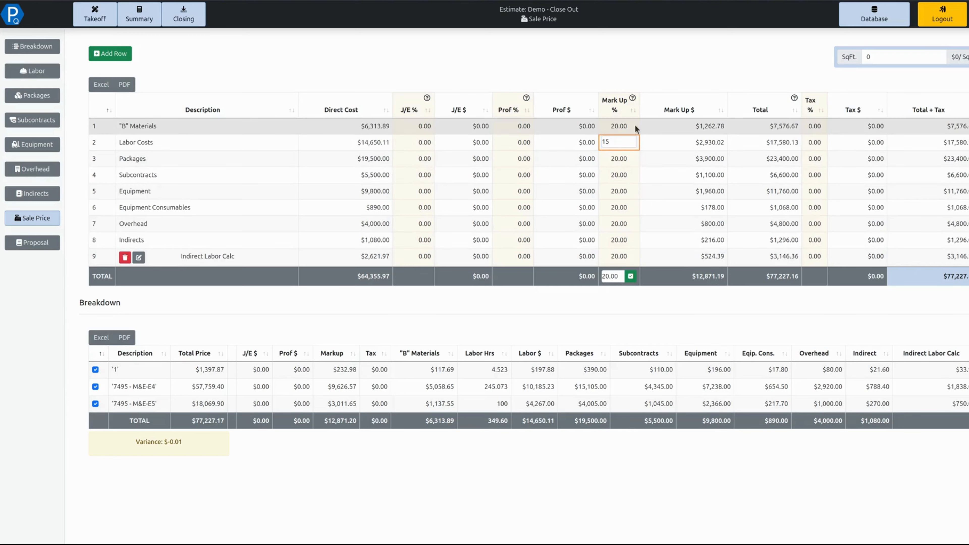
pyautogui.moveTo(608, 124); pyautogui.dragTo(601, 125)
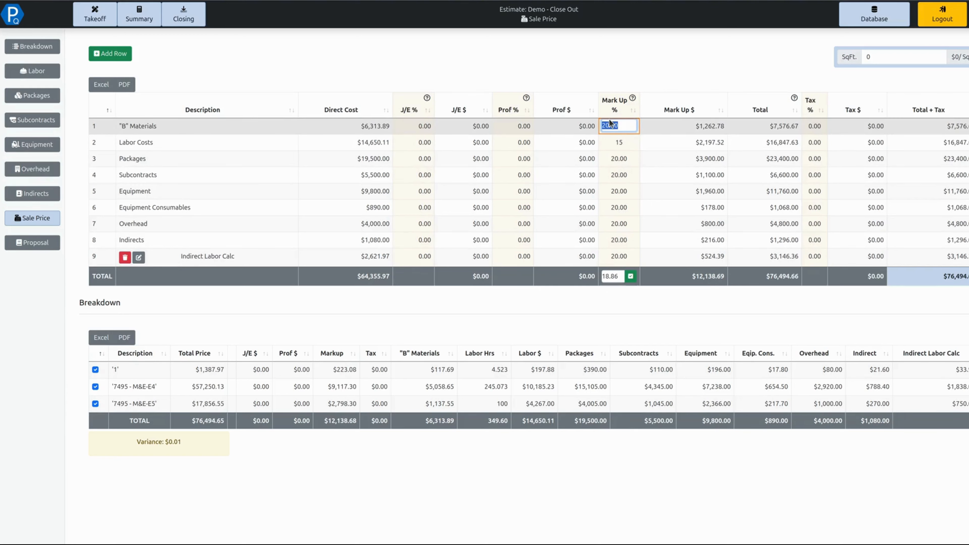
pyautogui.write('25')
pyautogui.press('Return')
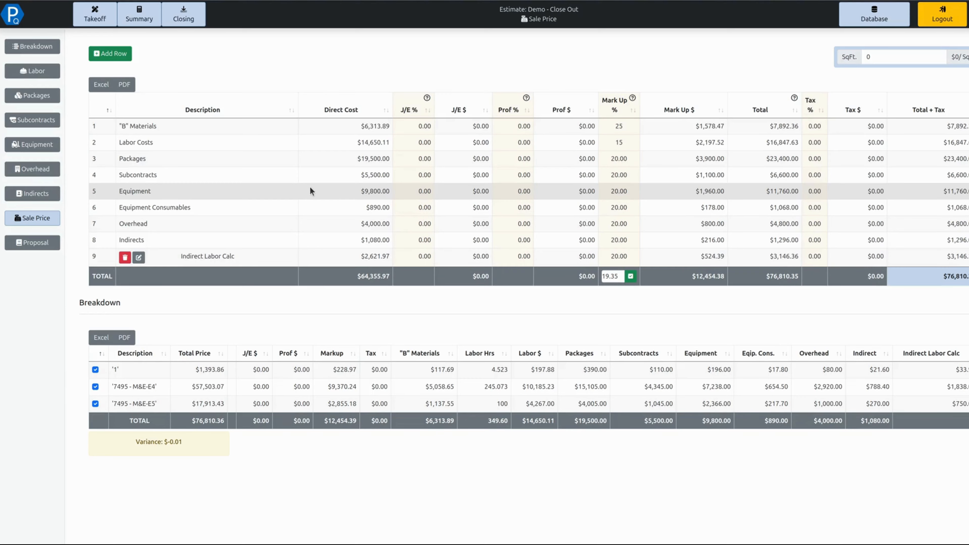
# Add a sale price row described as Bonding with the direct cost formula =[prime costs]/1000*25 and save it
pyautogui.click(112, 54)
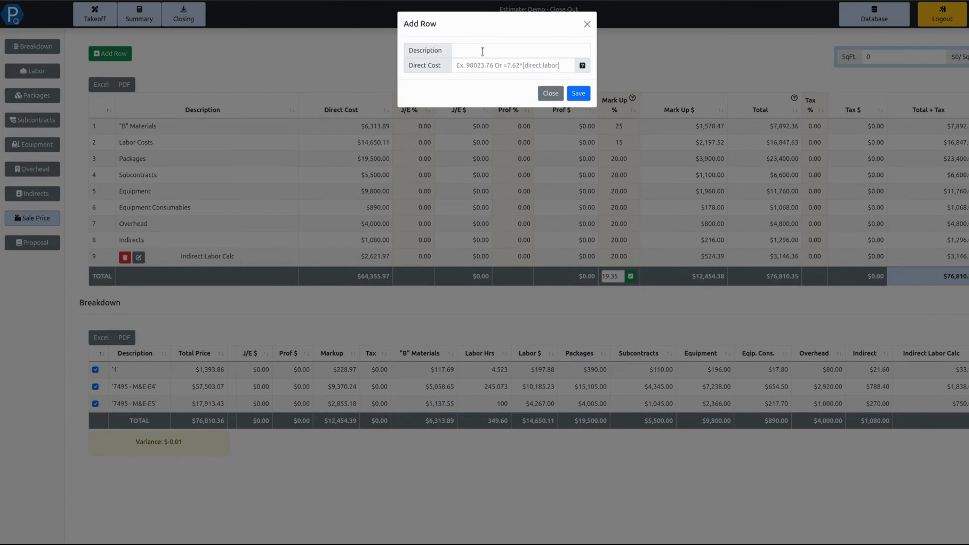
pyautogui.click(483, 51)
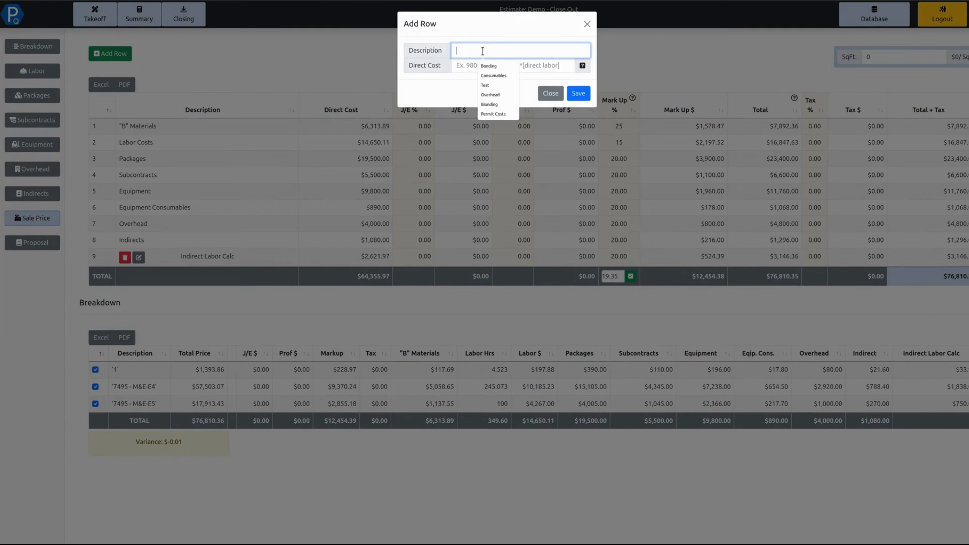
pyautogui.write('Bonding')
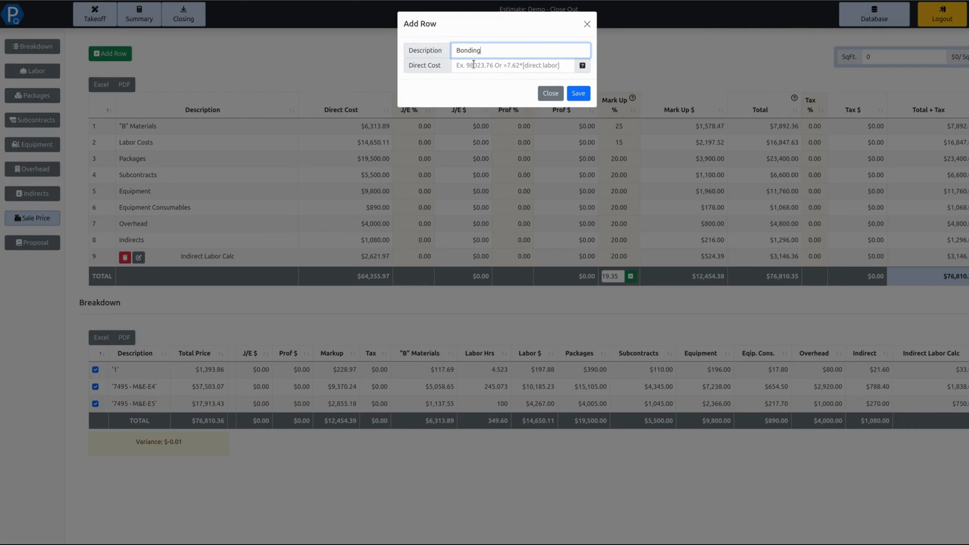
pyautogui.click(474, 65)
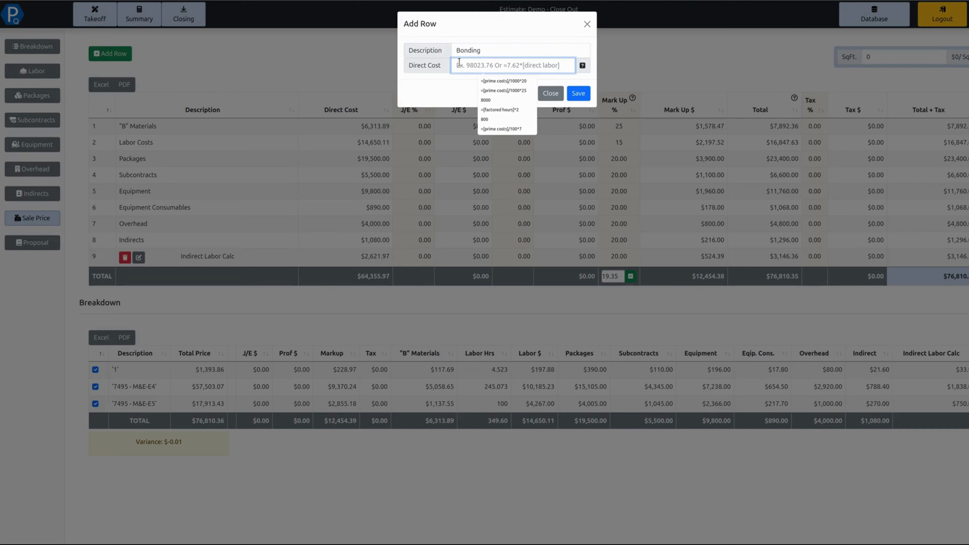
pyautogui.write('3000')
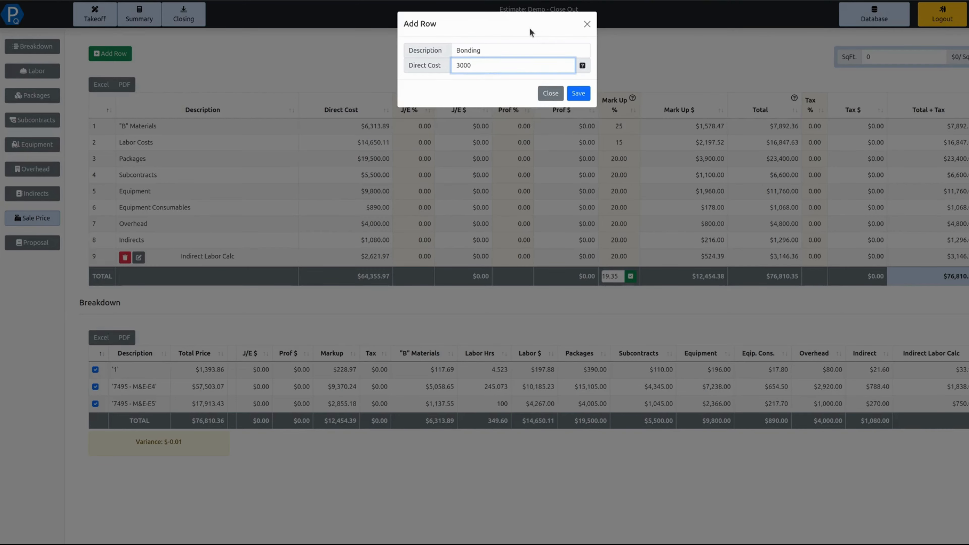
pyautogui.hotkey('ctrl', 'a')
pyautogui.moveTo(586, 68)
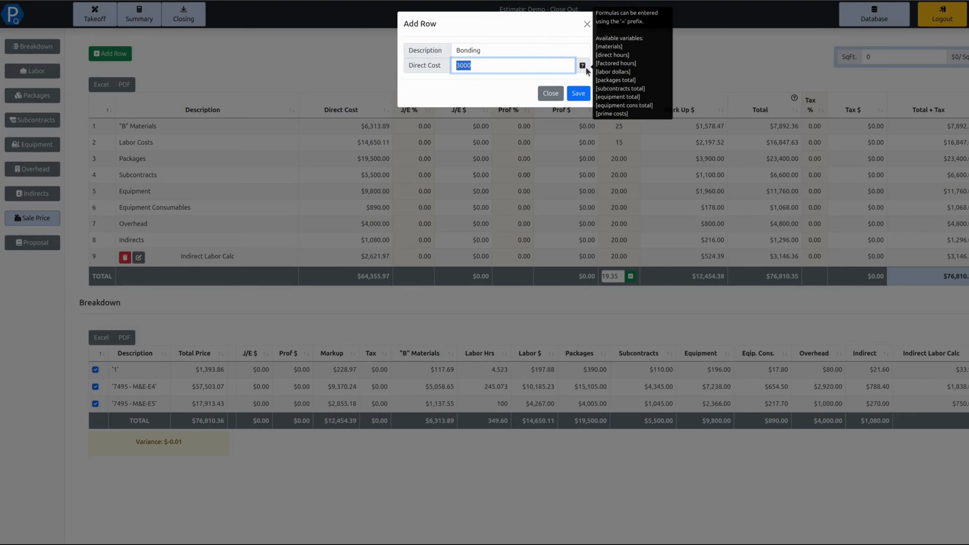
pyautogui.press('BackSpace')
pyautogui.write('=')
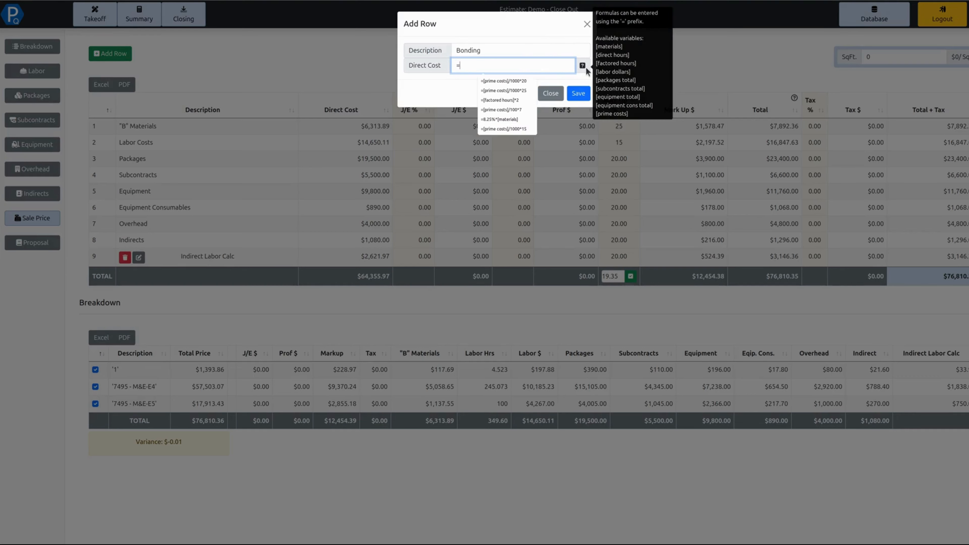
pyautogui.write('[')
pyautogui.click(512, 90)
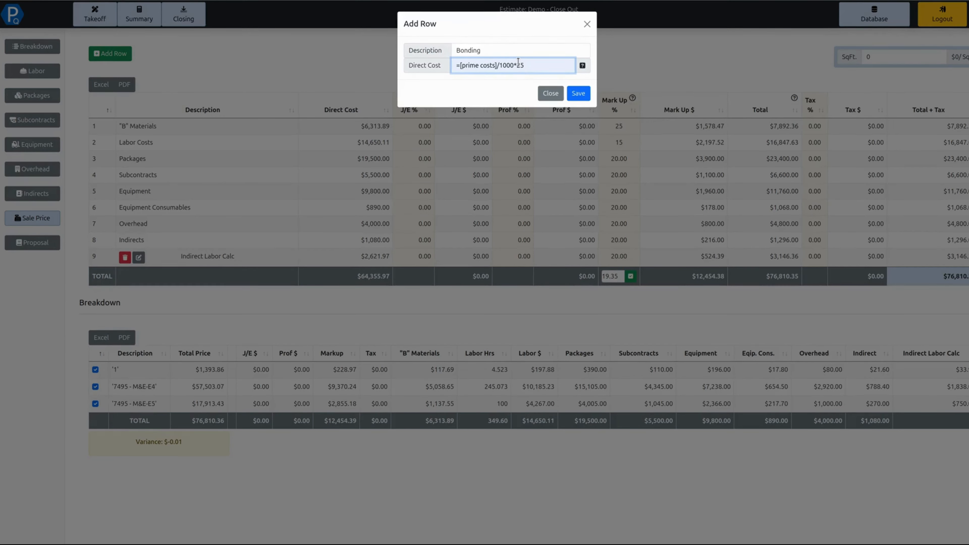
pyautogui.click(587, 95)
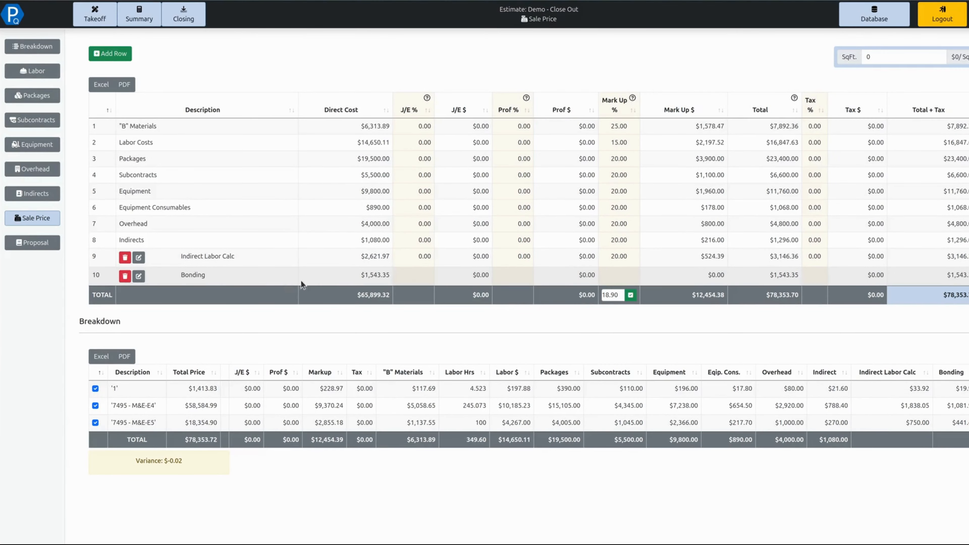
# Examine the Bonding row's direct cost and the formula behind the Indirect Labor Calc row, including the available formula variables
pyautogui.moveTo(362, 277); pyautogui.dragTo(386, 276)
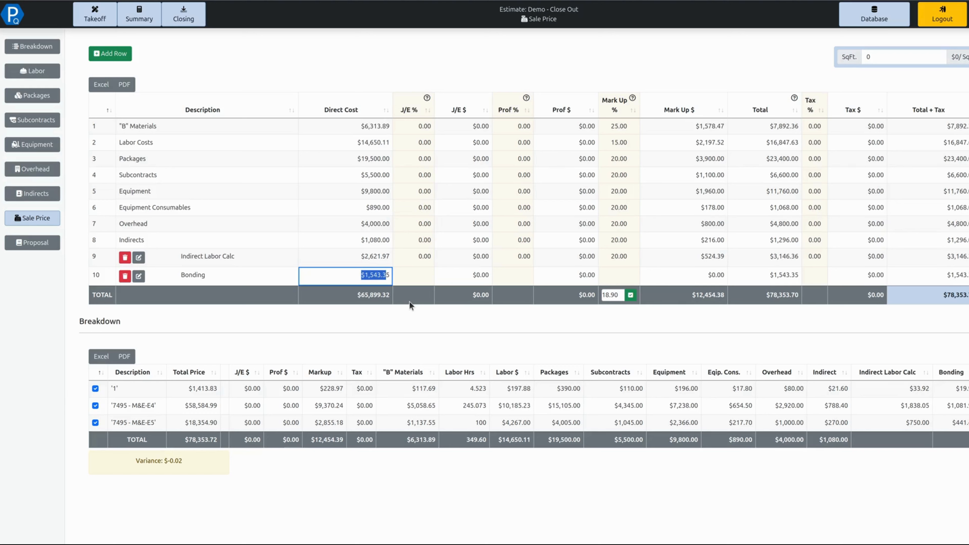
pyautogui.click(217, 257)
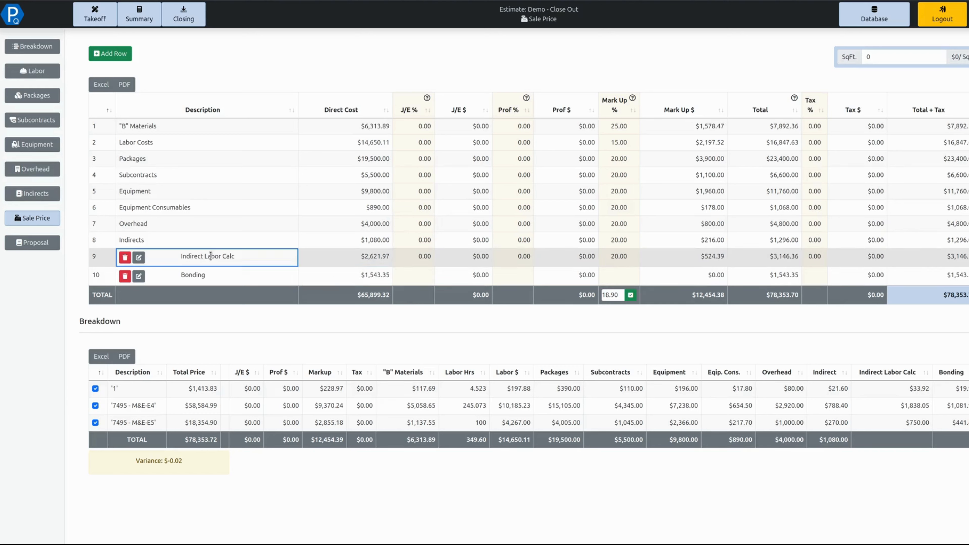
pyautogui.doubleClick(217, 257)
pyautogui.click(246, 259)
pyautogui.click(138, 258)
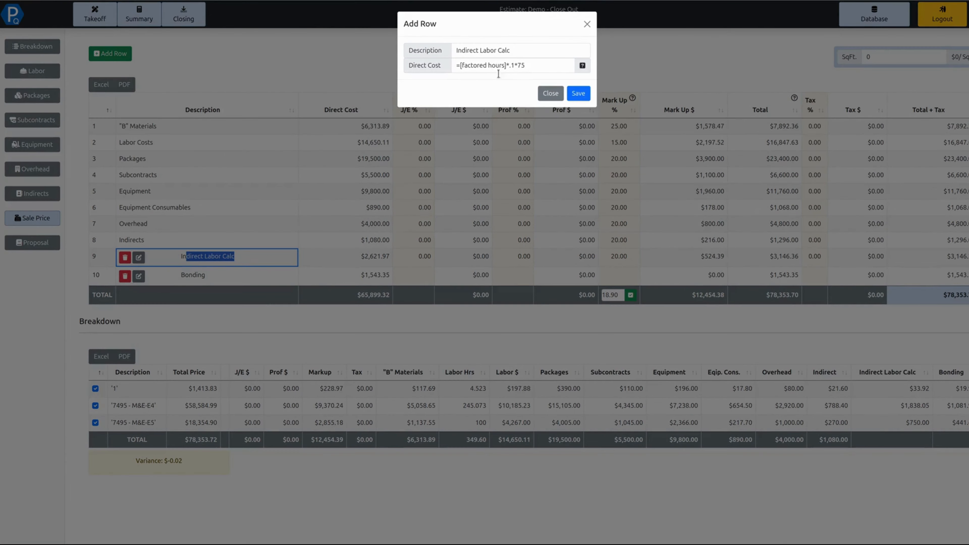
pyautogui.moveTo(457, 67); pyautogui.dragTo(506, 69)
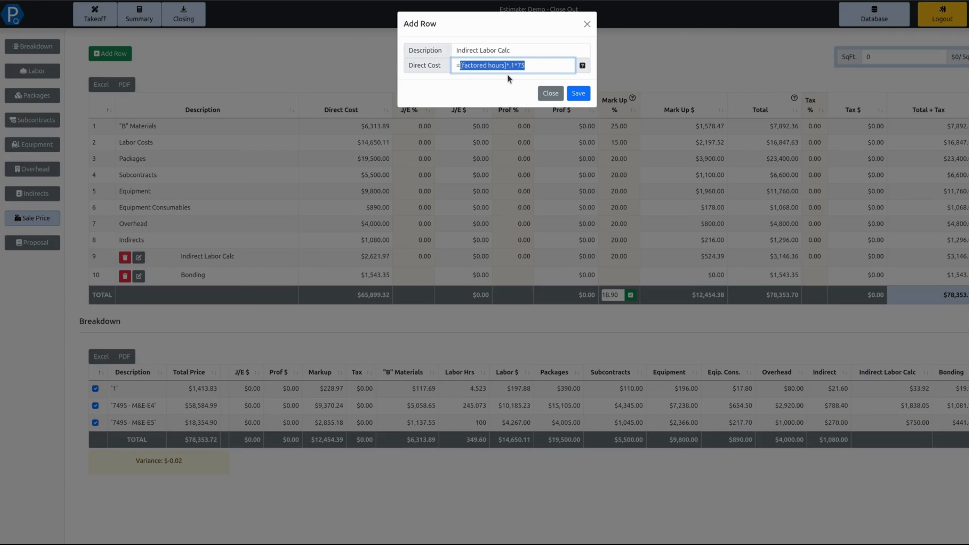
pyautogui.click(511, 66)
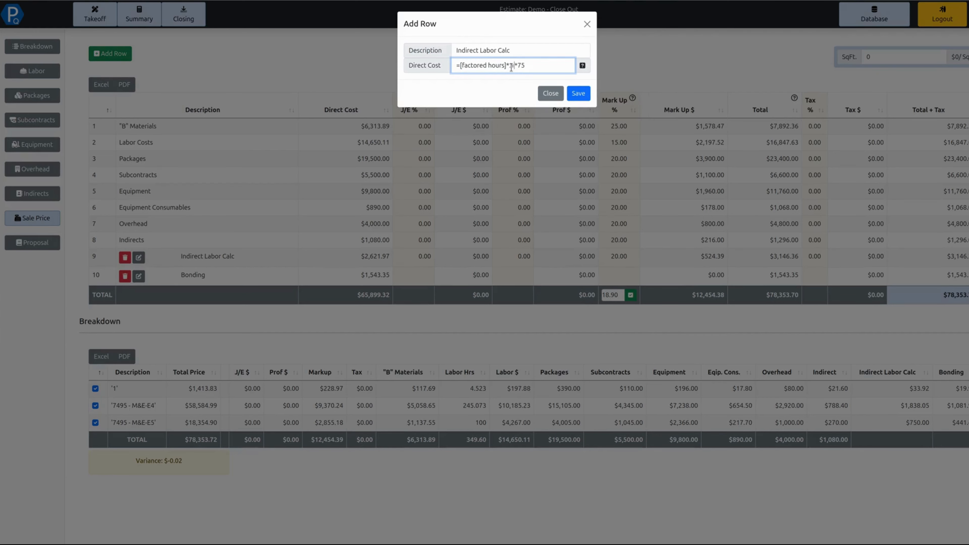
pyautogui.click(527, 65)
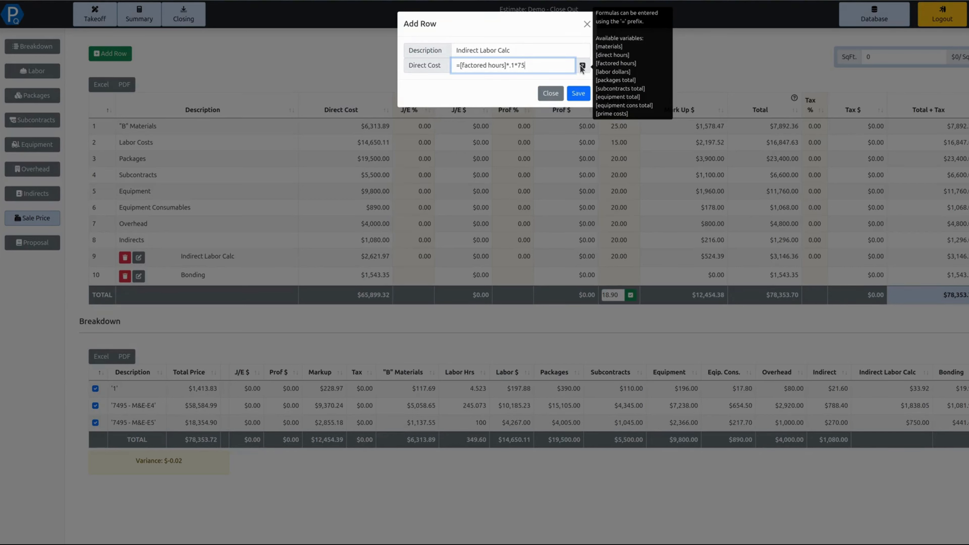
pyautogui.click(546, 92)
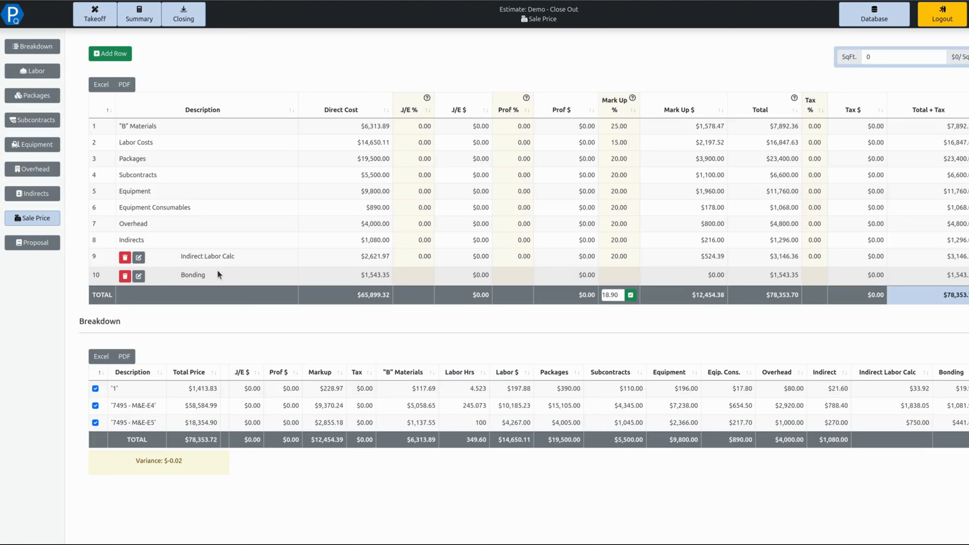
# Set the Bonding row's markup to 10%
pyautogui.click(616, 272)
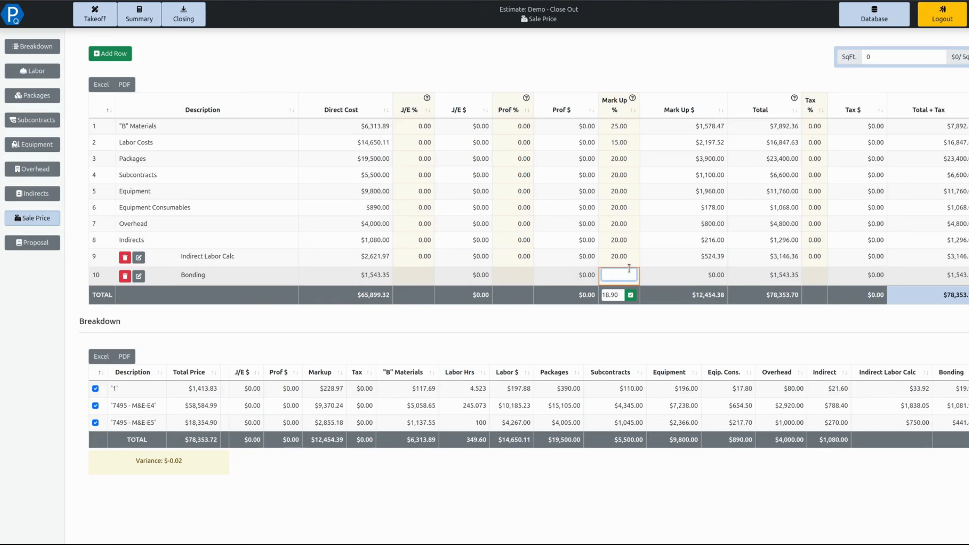
pyautogui.write('10')
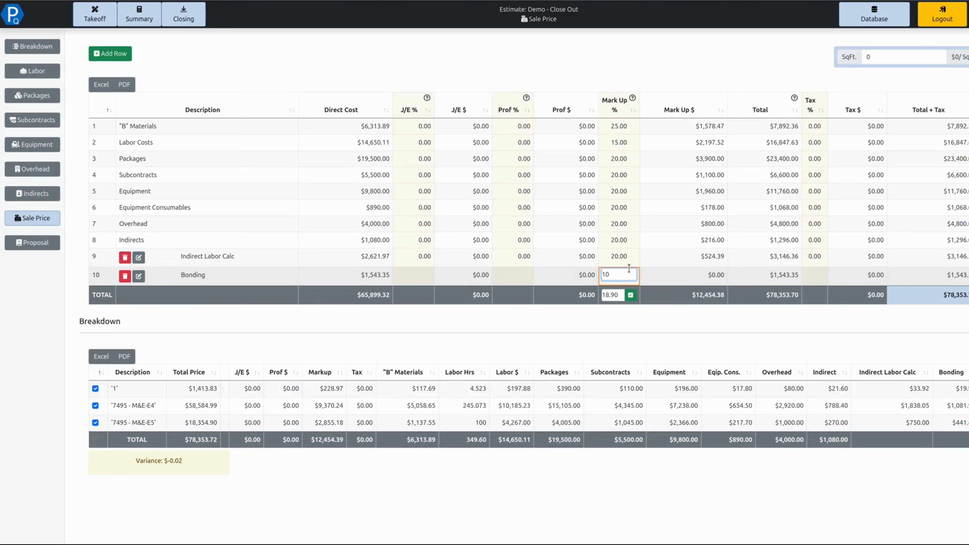
pyautogui.click(655, 337)
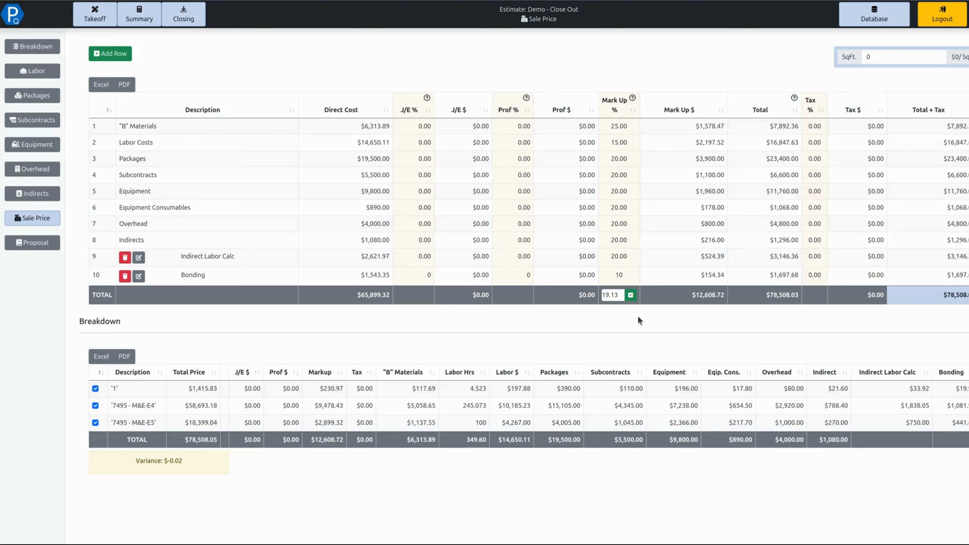
# Review the overall markup and total, and compare the breakdown's total prices and package cost for each drawing
pyautogui.moveTo(692, 296); pyautogui.dragTo(723, 295)
pyautogui.doubleClick(782, 295)
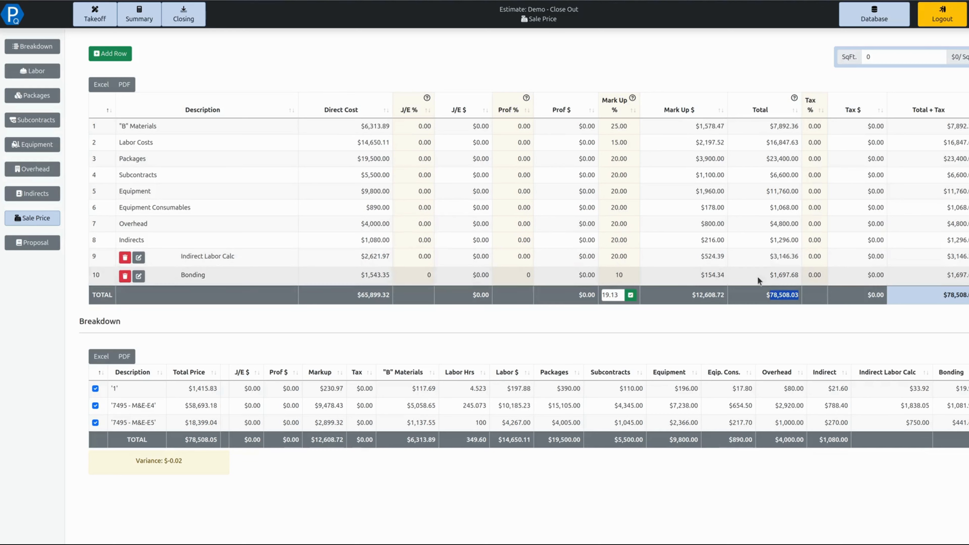
pyautogui.click(783, 297)
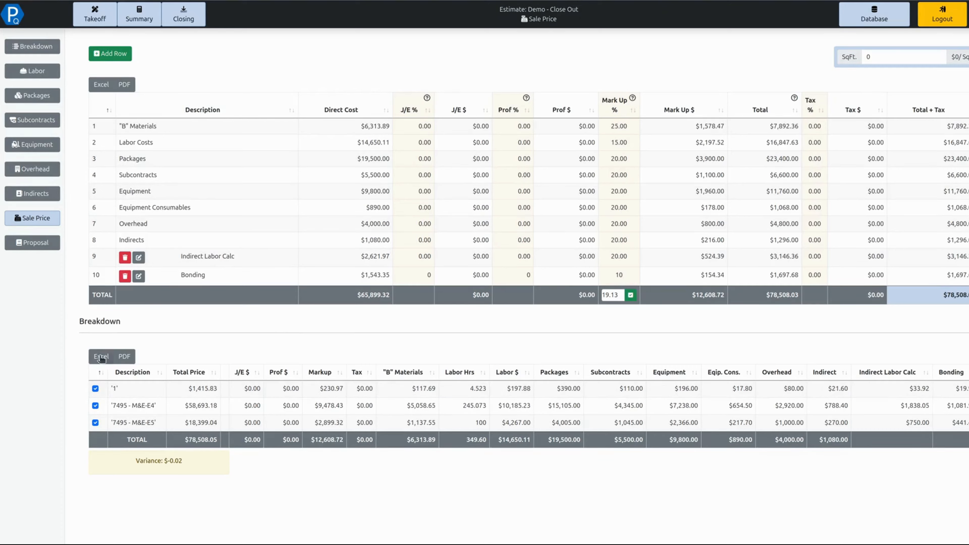
pyautogui.moveTo(72, 319); pyautogui.dragTo(126, 323)
pyautogui.click(126, 324)
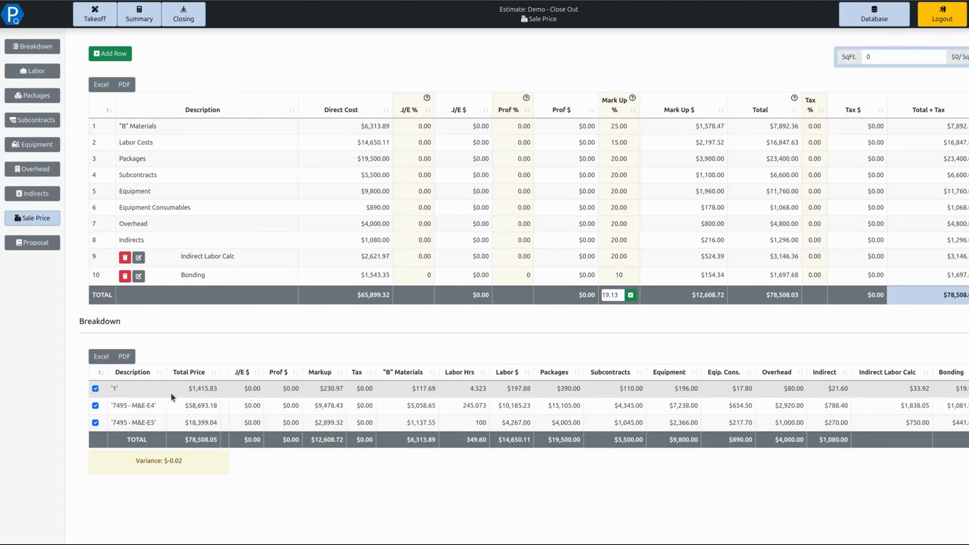
pyautogui.moveTo(210, 388); pyautogui.dragTo(123, 388)
pyautogui.click(204, 406)
pyautogui.click(193, 422)
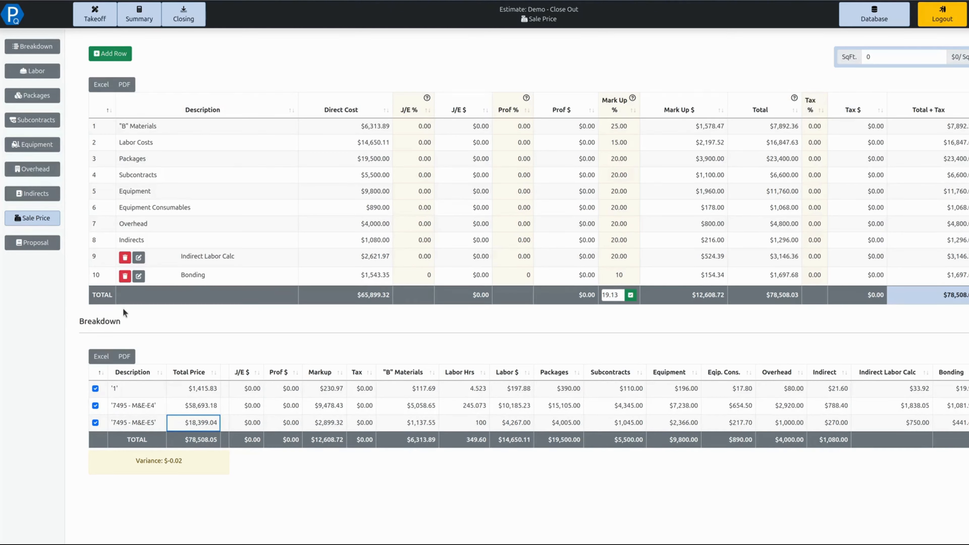
pyautogui.click(183, 401)
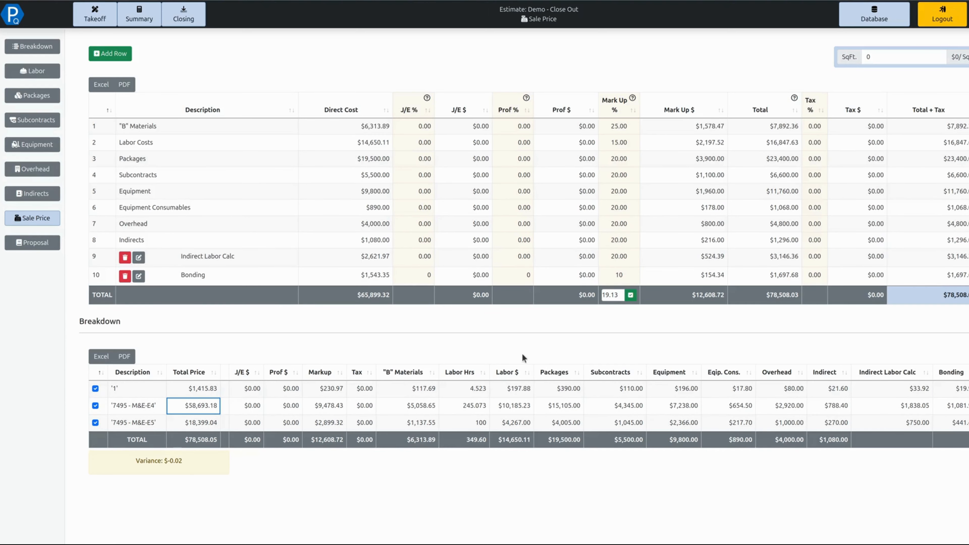
pyautogui.click(563, 406)
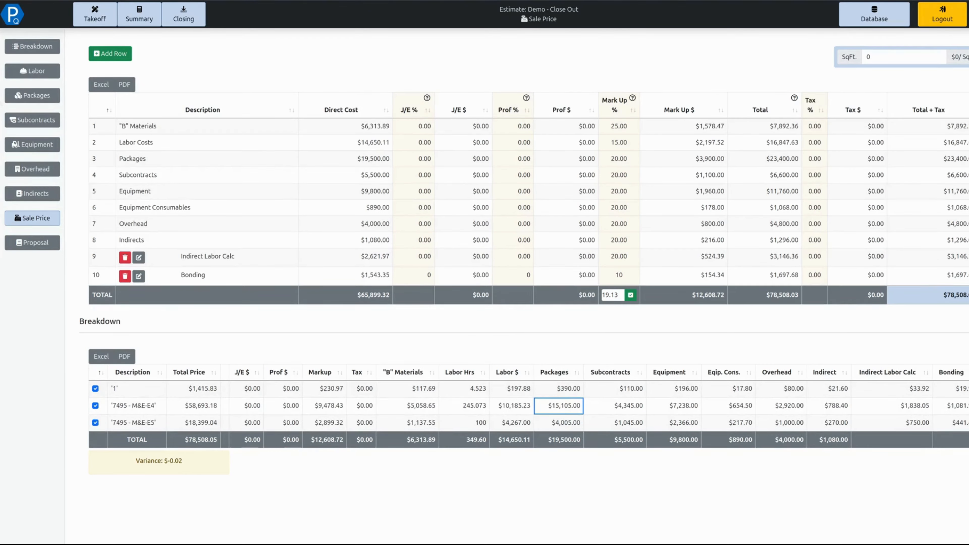
# Set the Lighting package's breakdown distribution to 0% for '1', 0% for 7495 - M&E-E4 and 100% for 7495 - M&E-E5
pyautogui.click(40, 98)
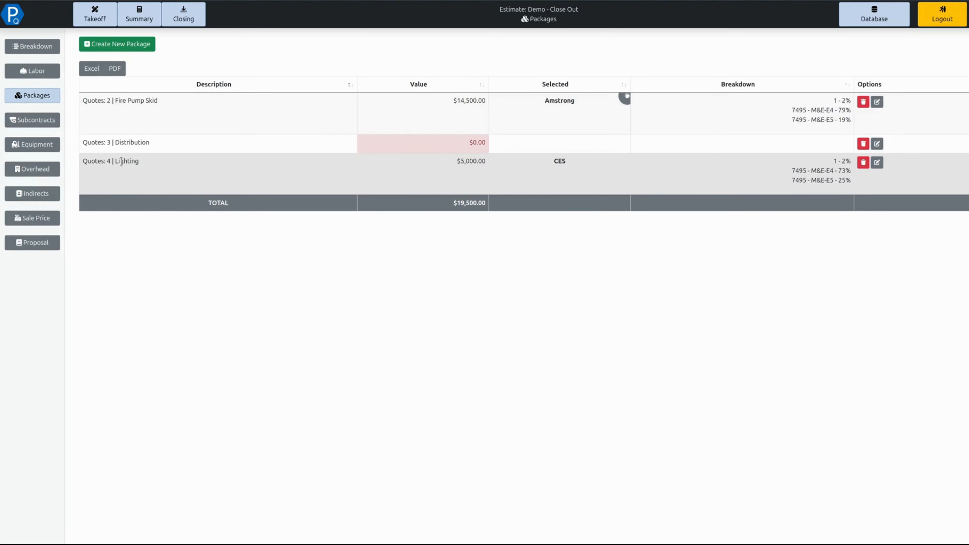
pyautogui.click(878, 163)
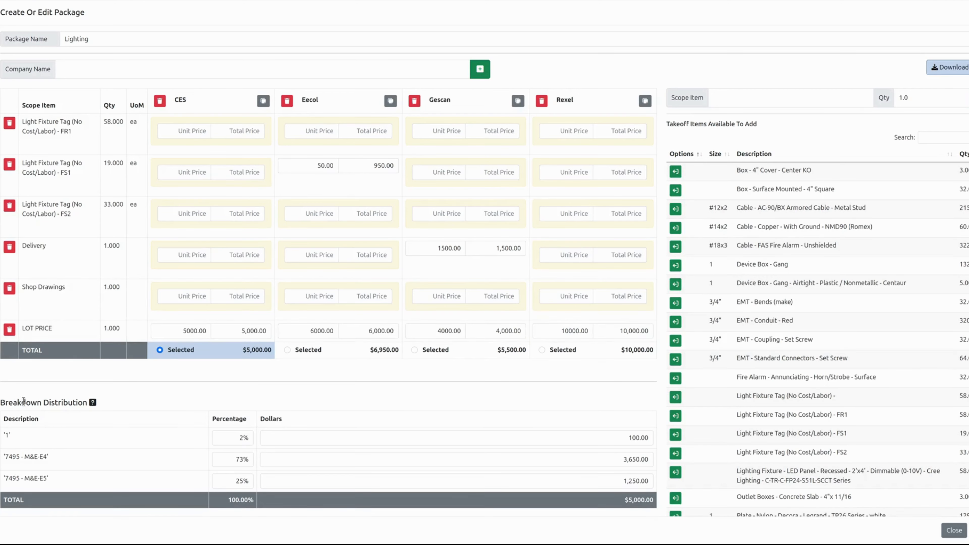
pyautogui.moveTo(8, 403); pyautogui.dragTo(79, 403)
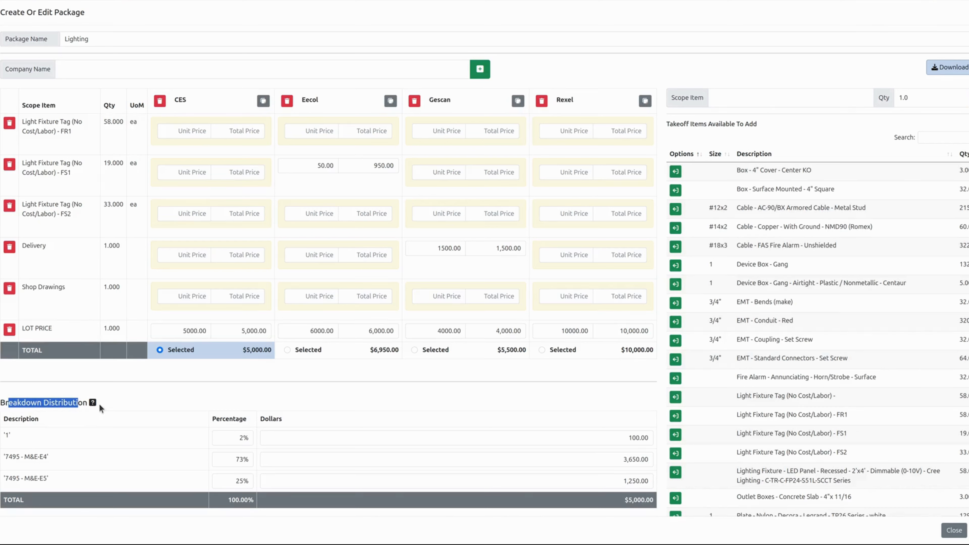
pyautogui.click(127, 399)
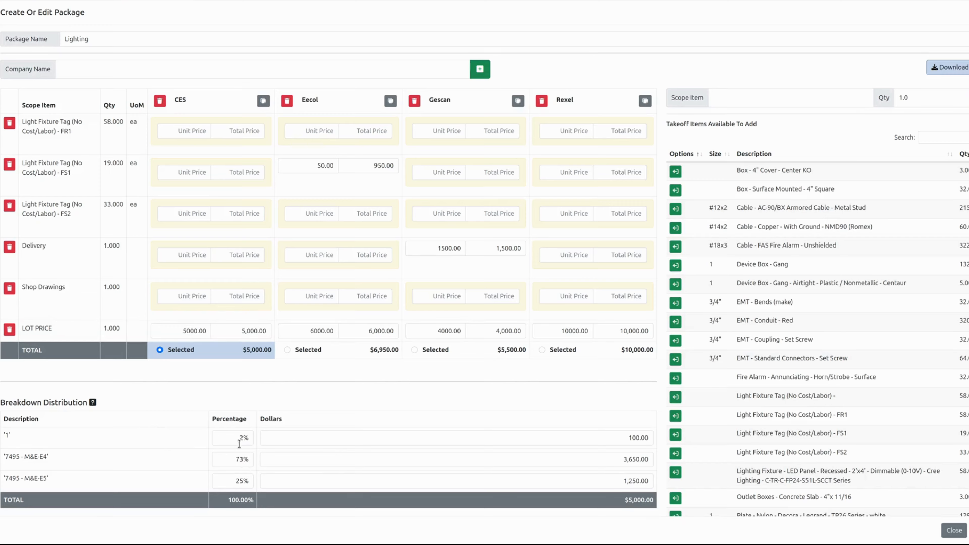
pyautogui.moveTo(238, 438); pyautogui.dragTo(255, 442)
pyautogui.moveTo(233, 460); pyautogui.dragTo(247, 460)
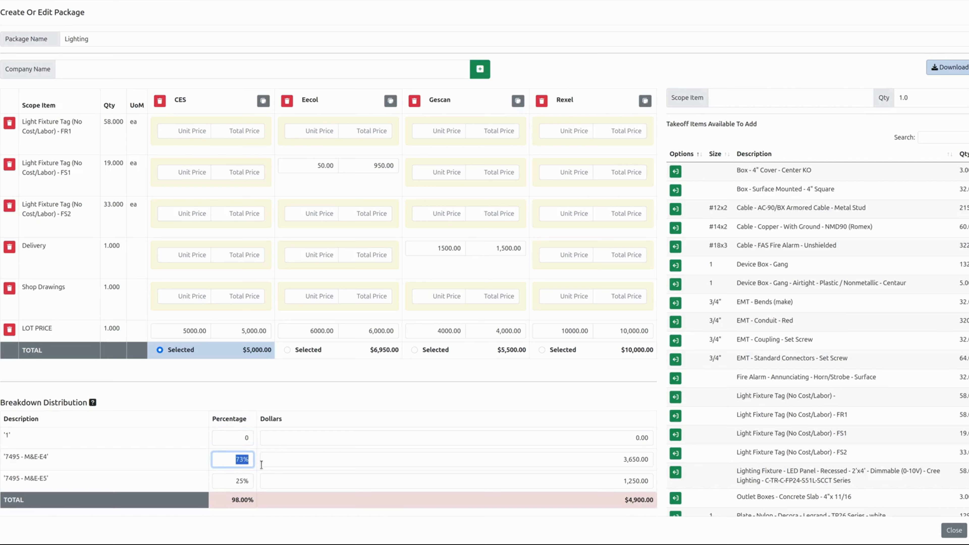
pyautogui.write('0')
pyautogui.moveTo(220, 482); pyautogui.dragTo(243, 480)
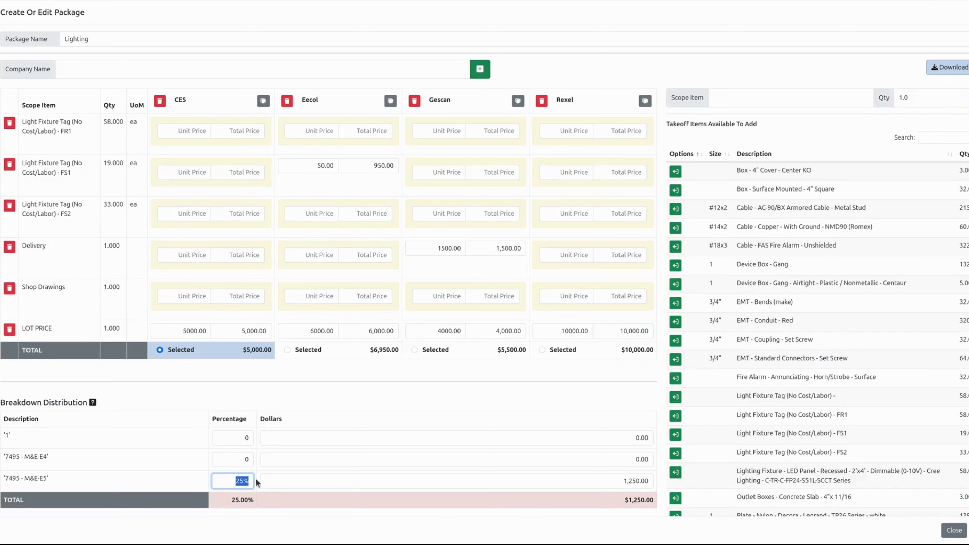
pyautogui.write('100')
pyautogui.click(245, 470)
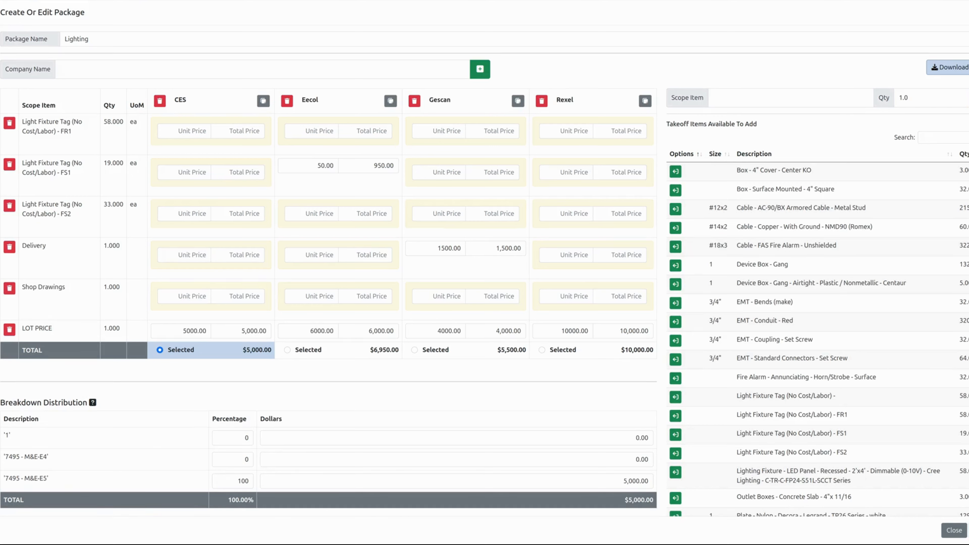
pyautogui.click(954, 530)
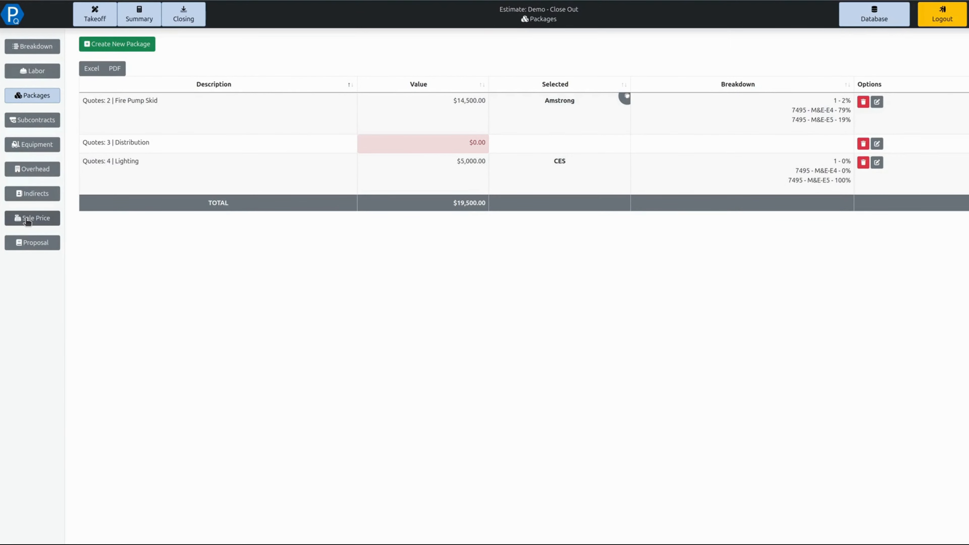
# Review the sale price breakdown's 7495 - M&E-E5 total and package cost, and compare the variance with the overall and breakdown totals
pyautogui.click(27, 221)
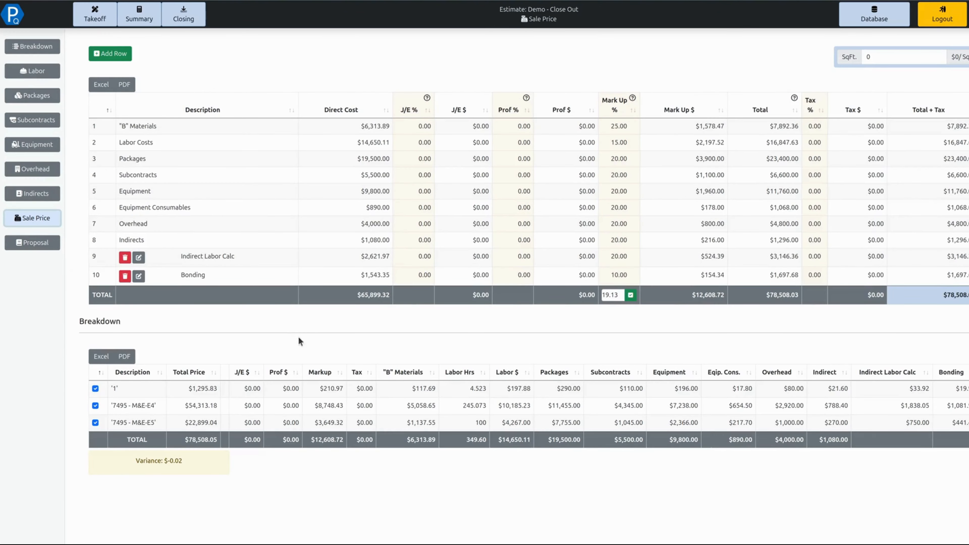
pyautogui.doubleClick(191, 422)
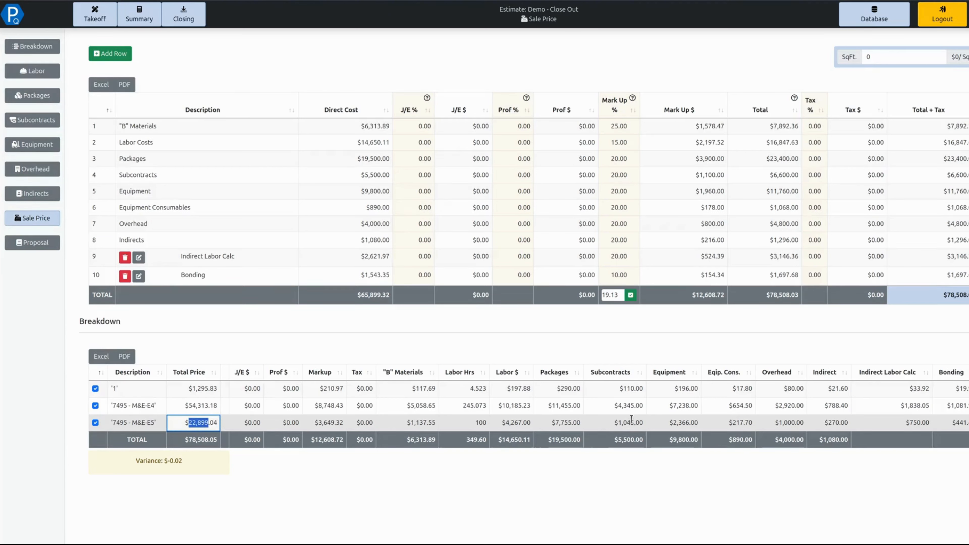
pyautogui.click(570, 423)
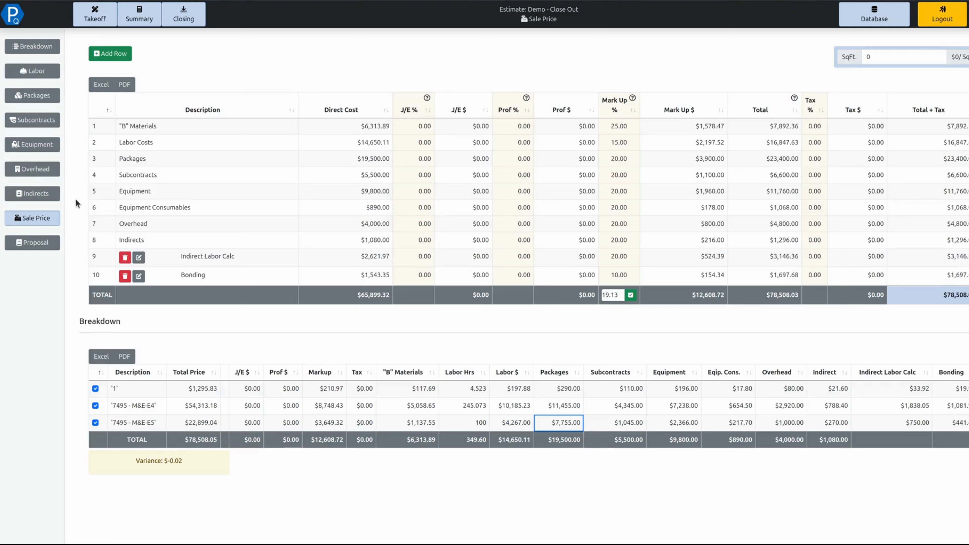
pyautogui.doubleClick(175, 461)
pyautogui.moveTo(136, 461); pyautogui.dragTo(183, 459)
pyautogui.click(184, 464)
pyautogui.moveTo(944, 295); pyautogui.dragTo(968, 294)
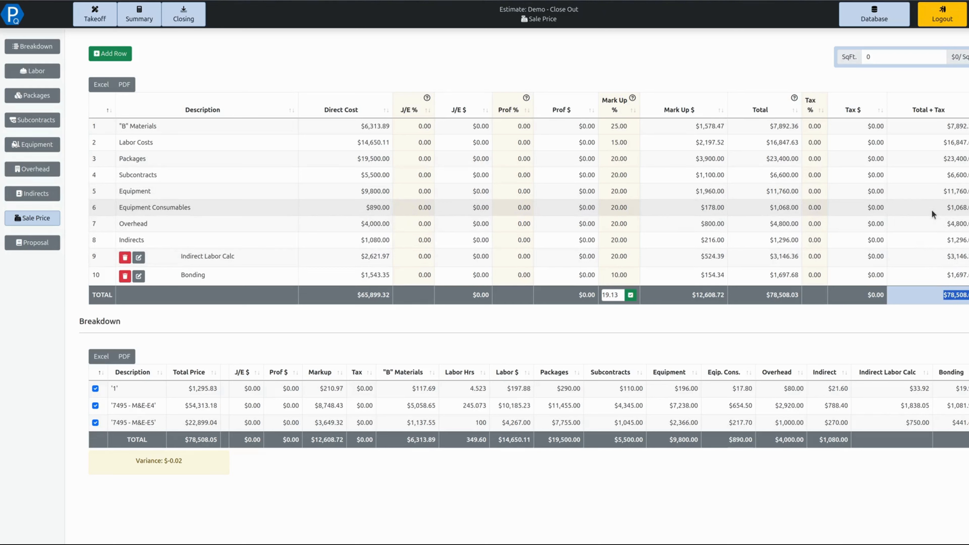
pyautogui.click(212, 441)
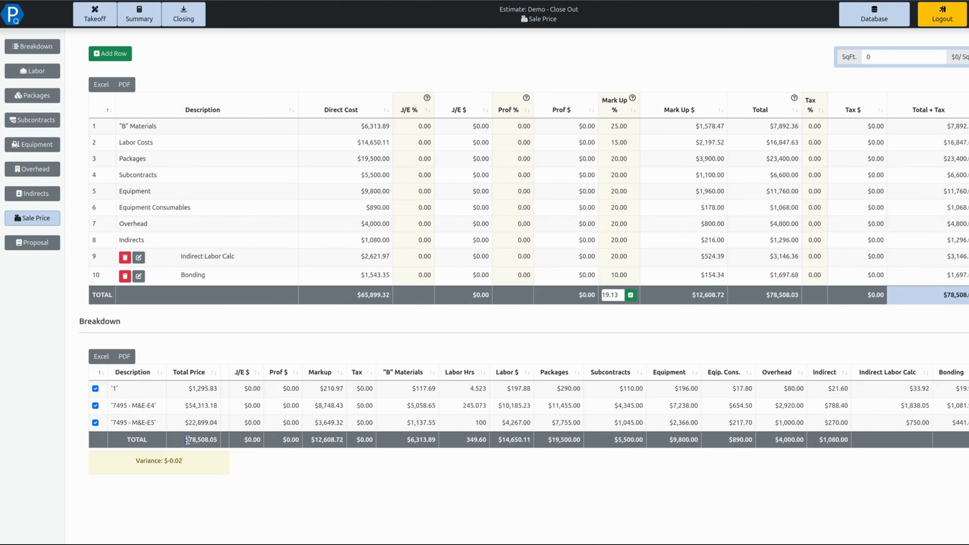
pyautogui.moveTo(184, 440); pyautogui.dragTo(214, 440)
pyautogui.click(205, 456)
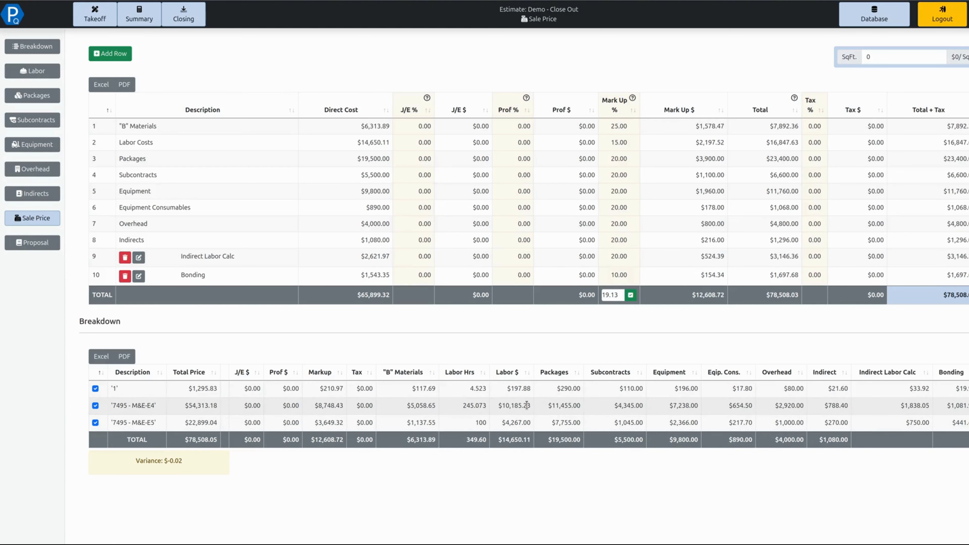
# Change the Lighting package's breakdown distribution to 50% for 7495 - M&E-E5 and 40% for 7495 - M&E-E4
pyautogui.click(33, 95)
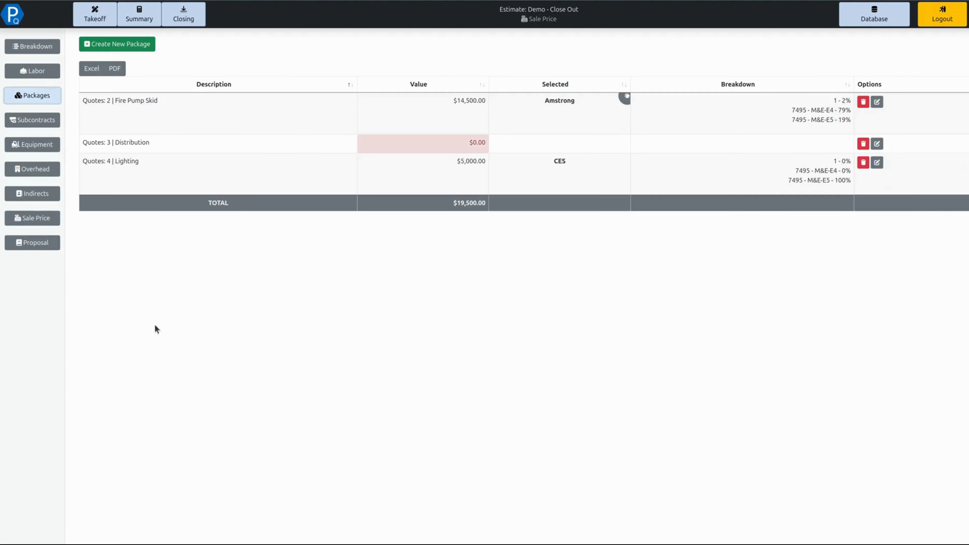
pyautogui.click(878, 163)
pyautogui.doubleClick(236, 481)
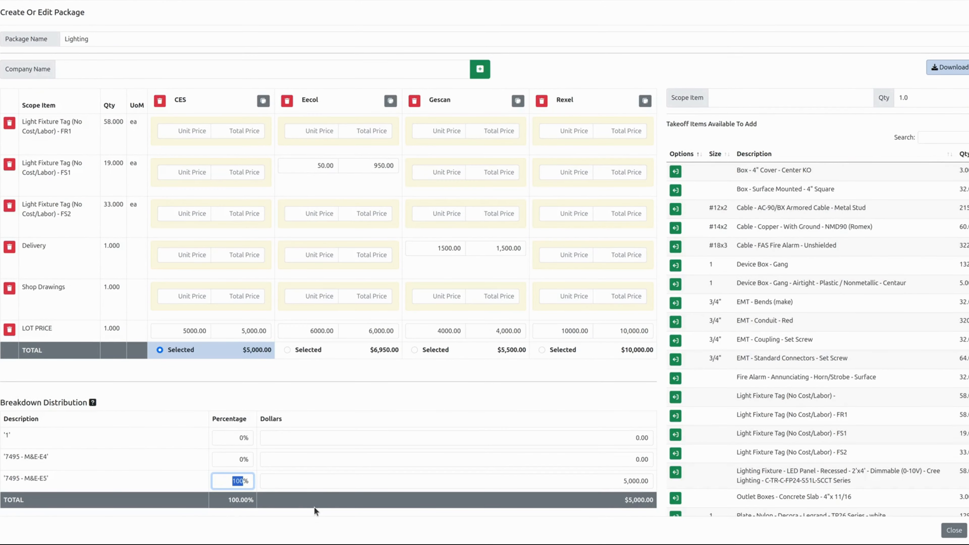
pyautogui.write('50')
pyautogui.doubleClick(229, 460)
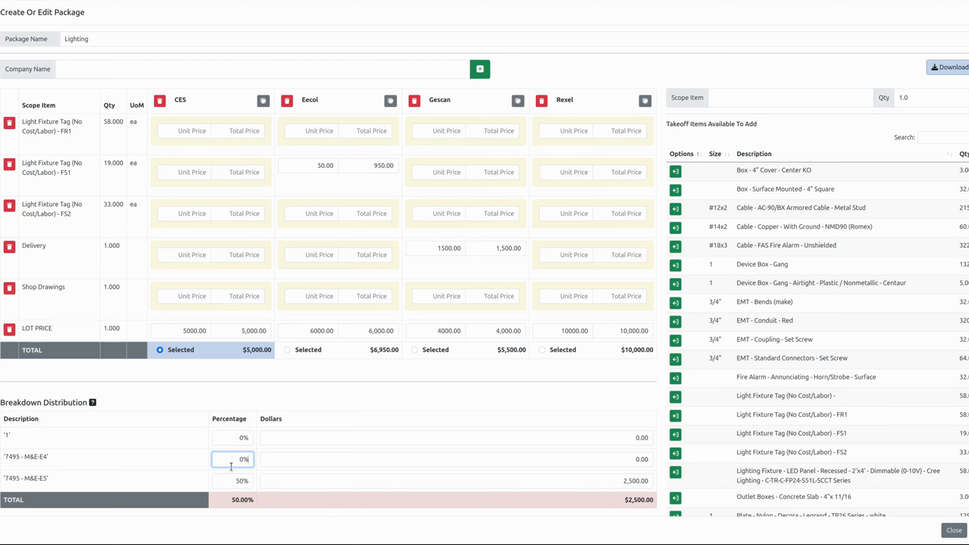
pyautogui.write('40')
pyautogui.click(254, 469)
pyautogui.moveTo(224, 499); pyautogui.dragTo(249, 500)
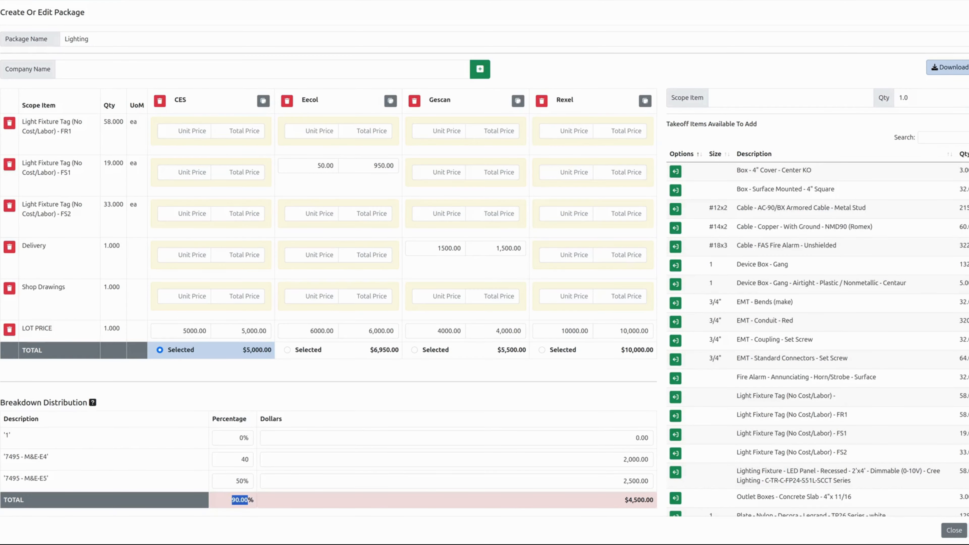
pyautogui.click(955, 530)
# Compare the breakdown's flagged Packages total with the Packages direct cost in the sale price table, and check the variance
pyautogui.click(16, 224)
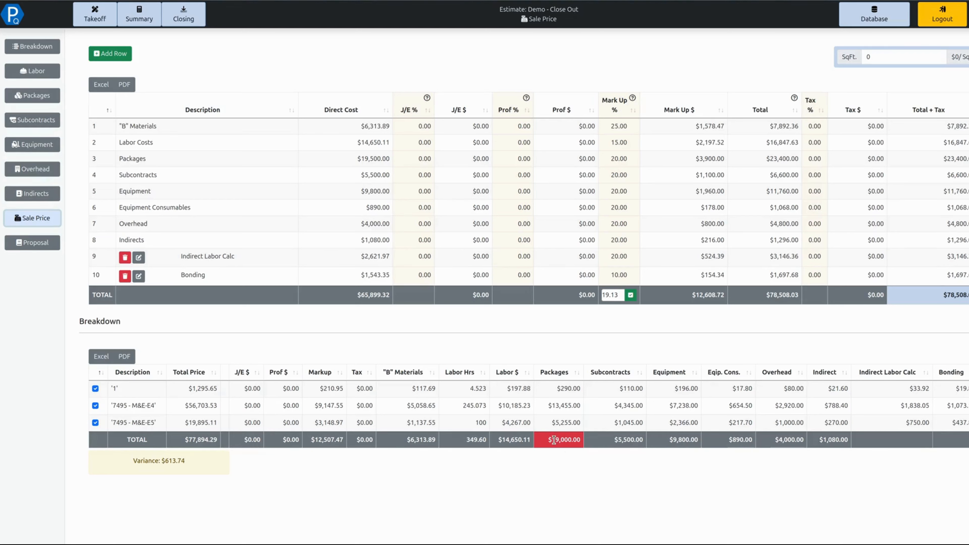
pyautogui.moveTo(554, 440); pyautogui.dragTo(579, 441)
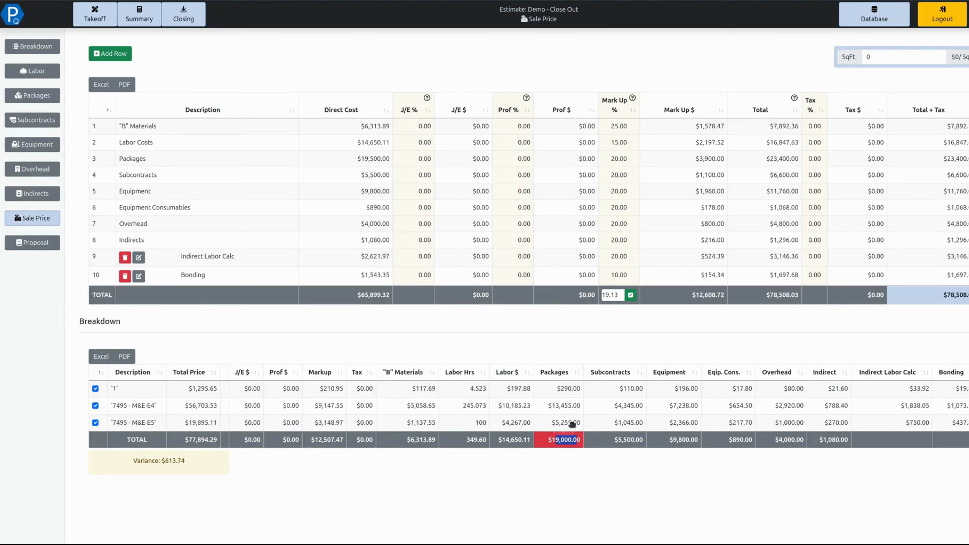
pyautogui.click(558, 440)
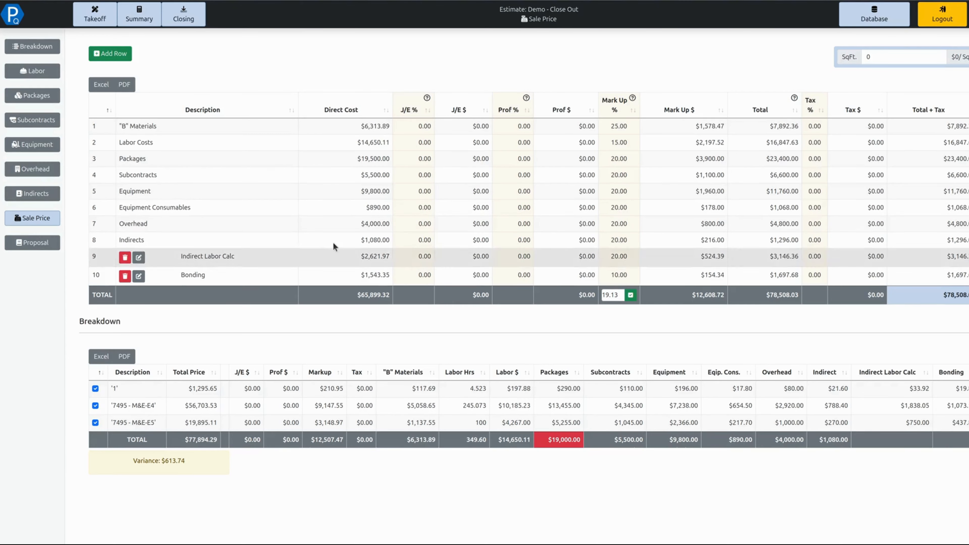
pyautogui.moveTo(123, 159); pyautogui.dragTo(330, 165)
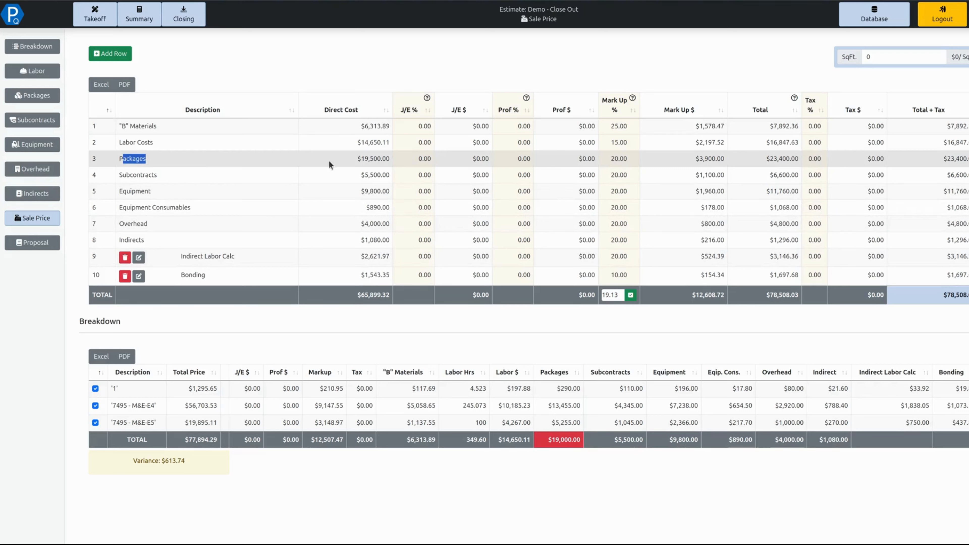
pyautogui.click(374, 159)
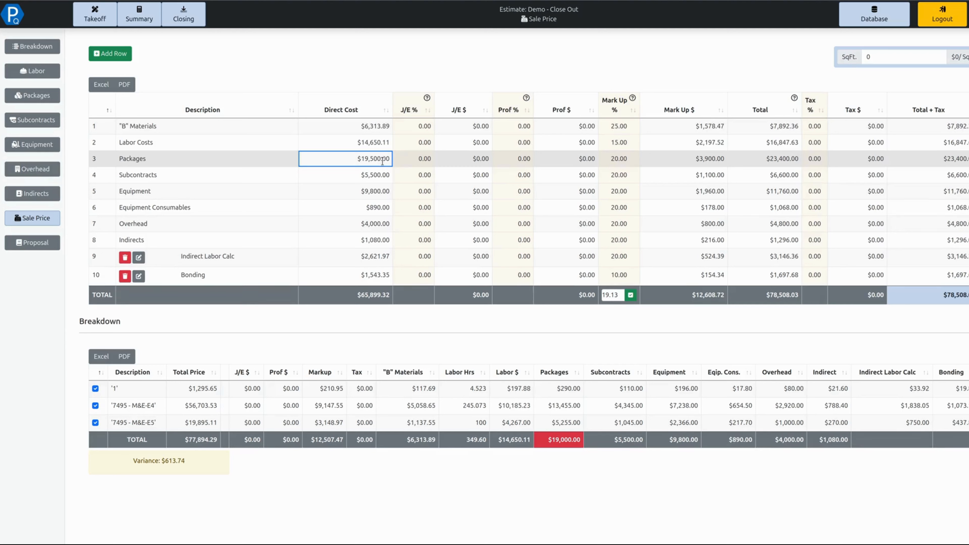
pyautogui.moveTo(165, 461); pyautogui.dragTo(176, 463)
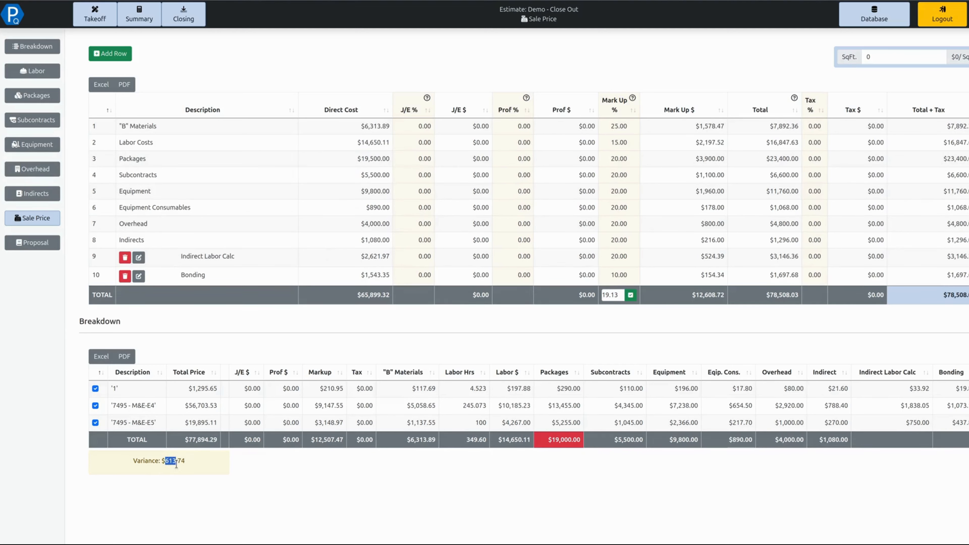
pyautogui.click(183, 474)
pyautogui.moveTo(166, 462); pyautogui.dragTo(185, 462)
pyautogui.click(555, 449)
pyautogui.moveTo(552, 440); pyautogui.dragTo(578, 441)
# Set the Lighting package's distribution for 7495 - M&E-E4 to 50% and recheck the variance in the sale price breakdown
pyautogui.click(15, 94)
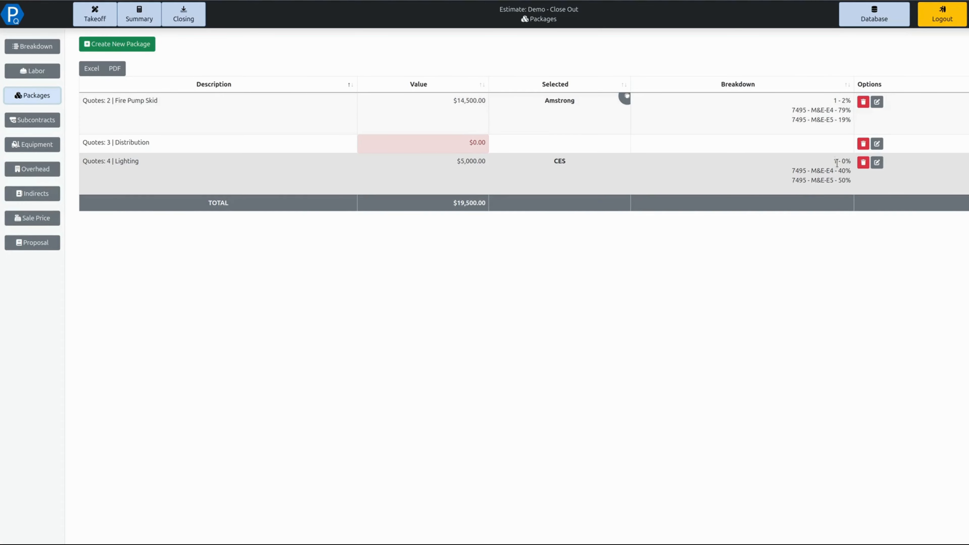
pyautogui.moveTo(837, 164); pyautogui.dragTo(845, 190)
pyautogui.click(845, 190)
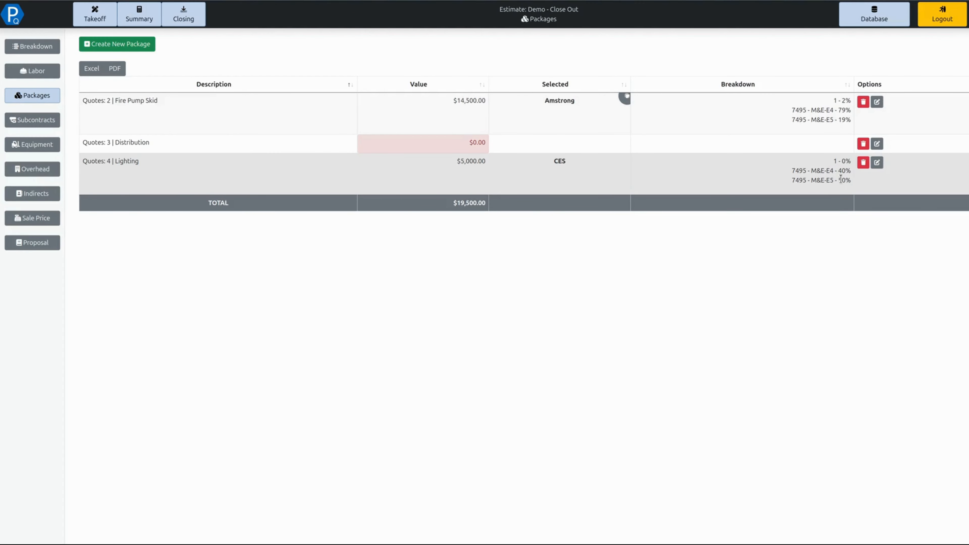
pyautogui.click(878, 163)
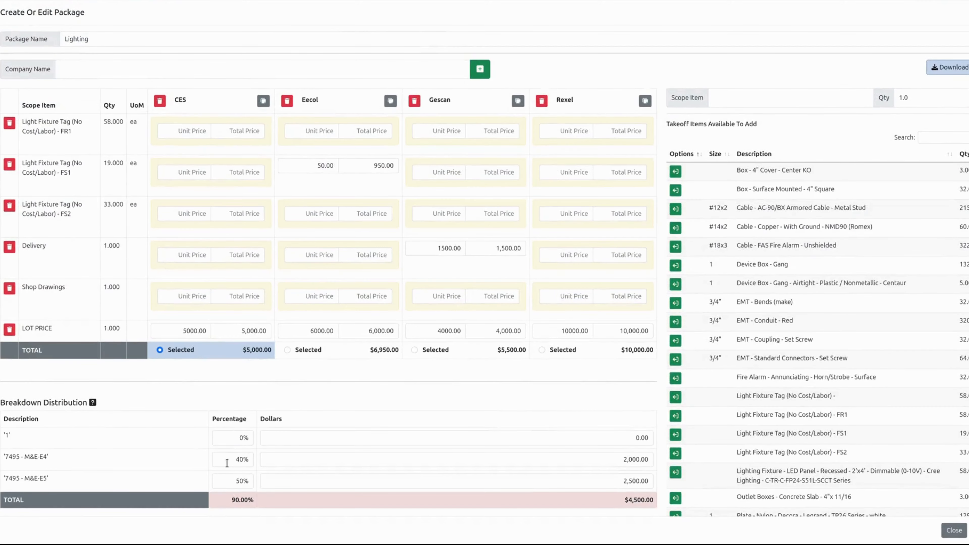
pyautogui.moveTo(227, 463); pyautogui.dragTo(239, 463)
pyautogui.write('50')
pyautogui.click(248, 505)
pyautogui.moveTo(227, 505); pyautogui.dragTo(378, 522)
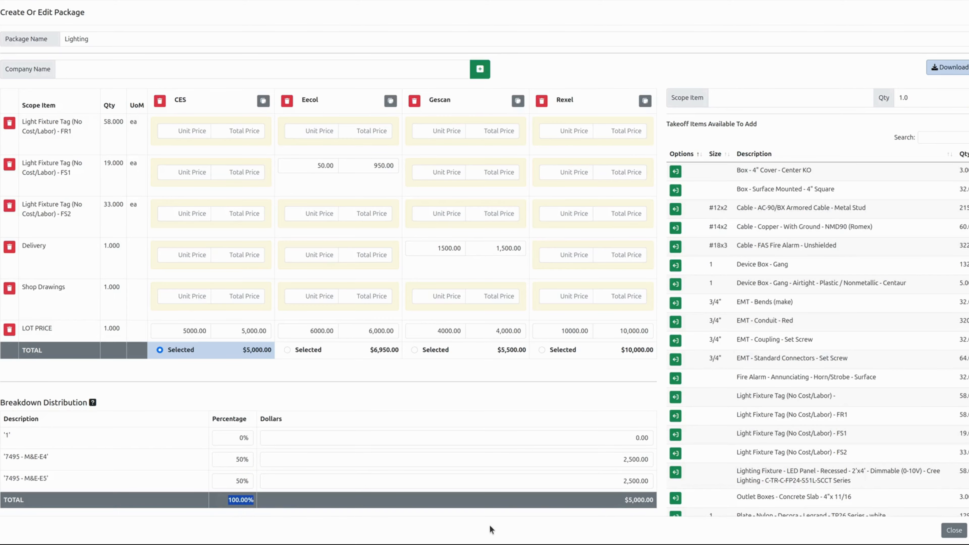
pyautogui.click(968, 530)
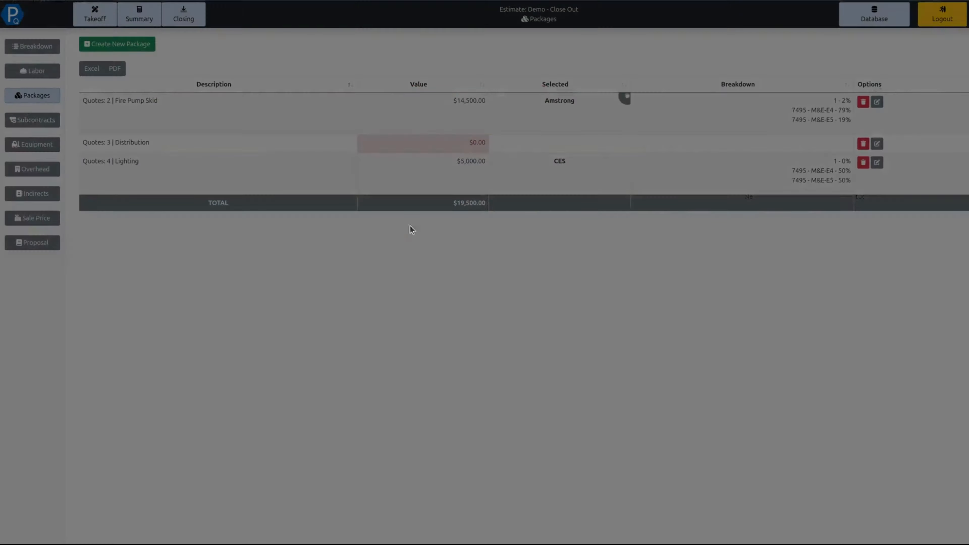
pyautogui.click(36, 220)
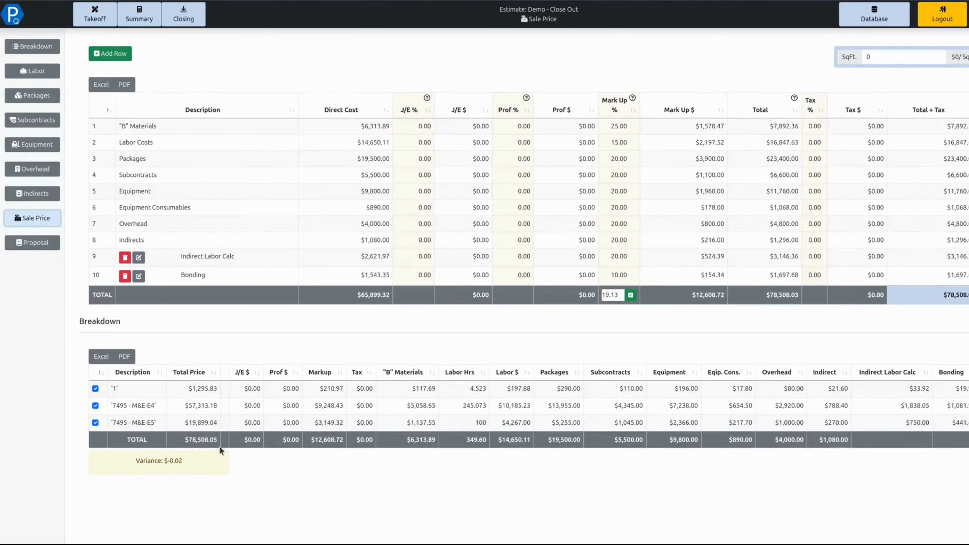
pyautogui.moveTo(182, 461); pyautogui.dragTo(173, 465)
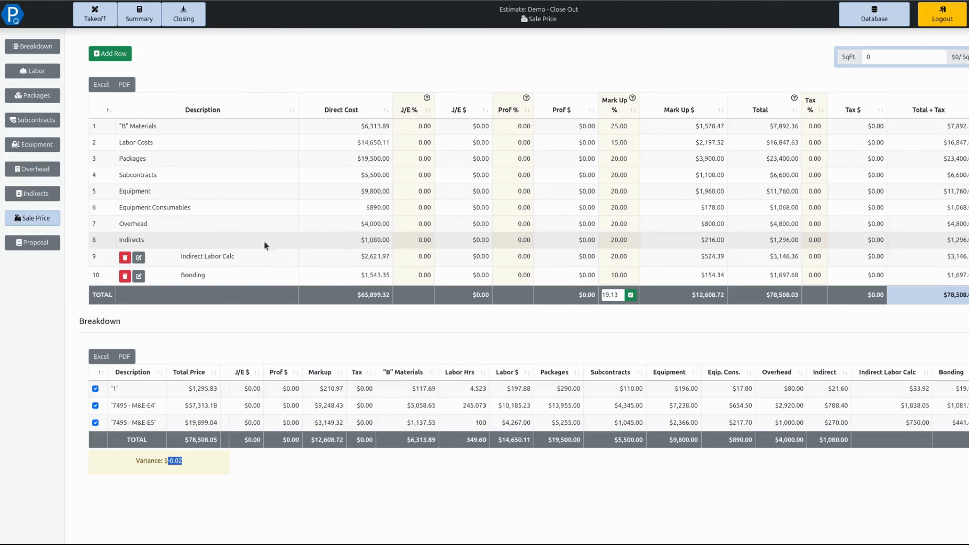
# Create a new proposal named Quote 3 from the Sample Proposal Template.docx template
pyautogui.click(30, 244)
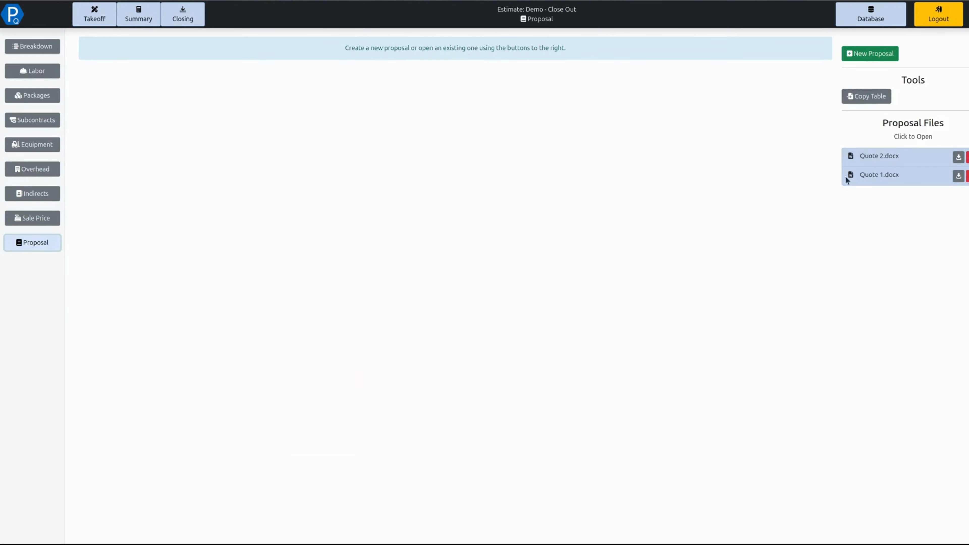
pyautogui.click(869, 57)
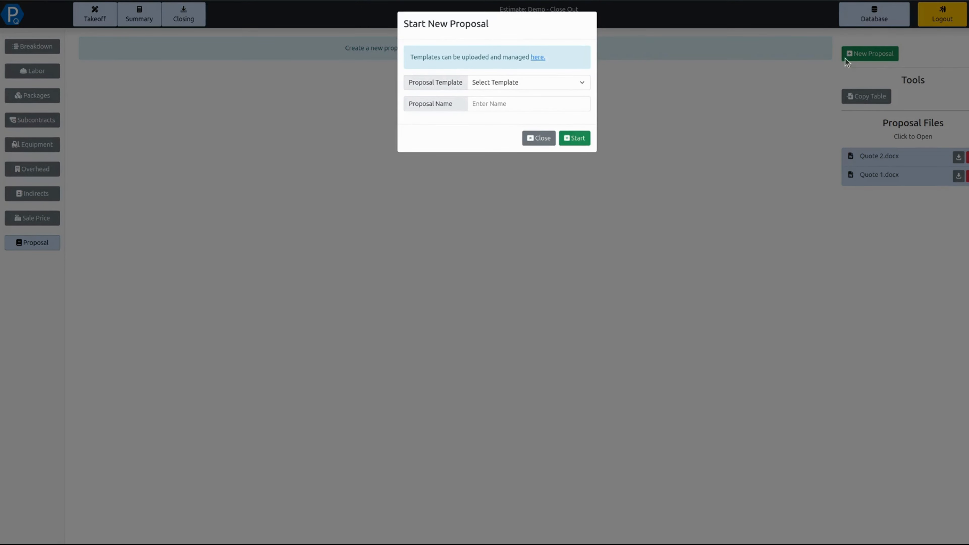
pyautogui.click(517, 83)
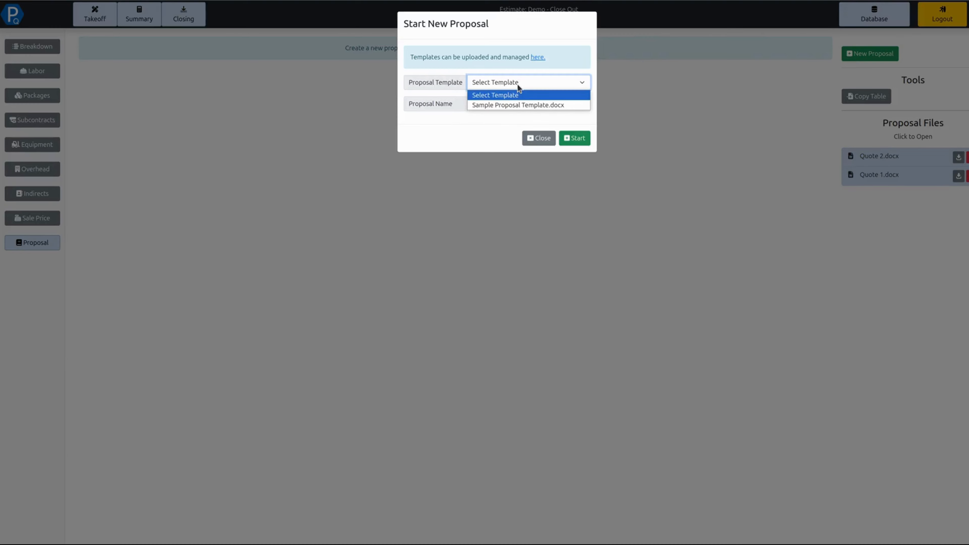
pyautogui.click(511, 107)
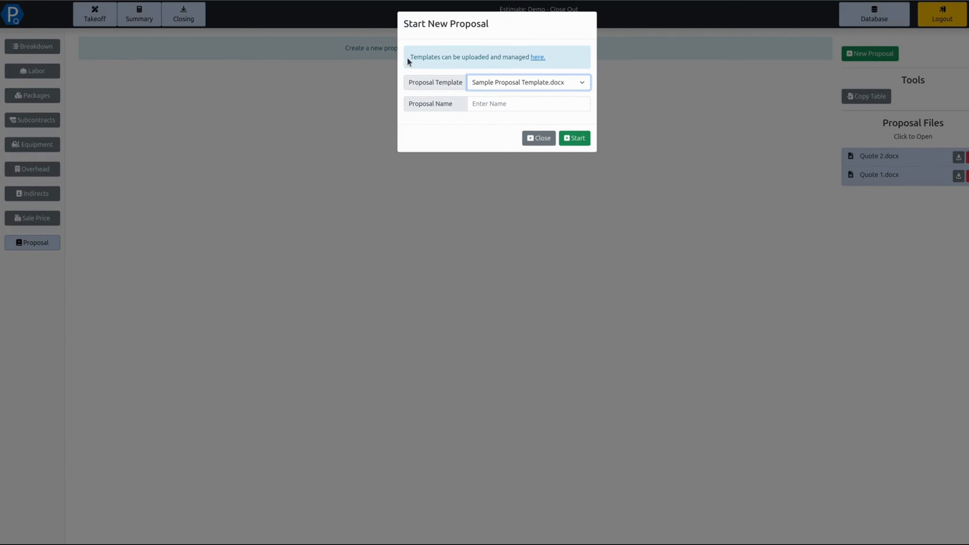
pyautogui.moveTo(409, 57); pyautogui.dragTo(515, 58)
pyautogui.click(553, 69)
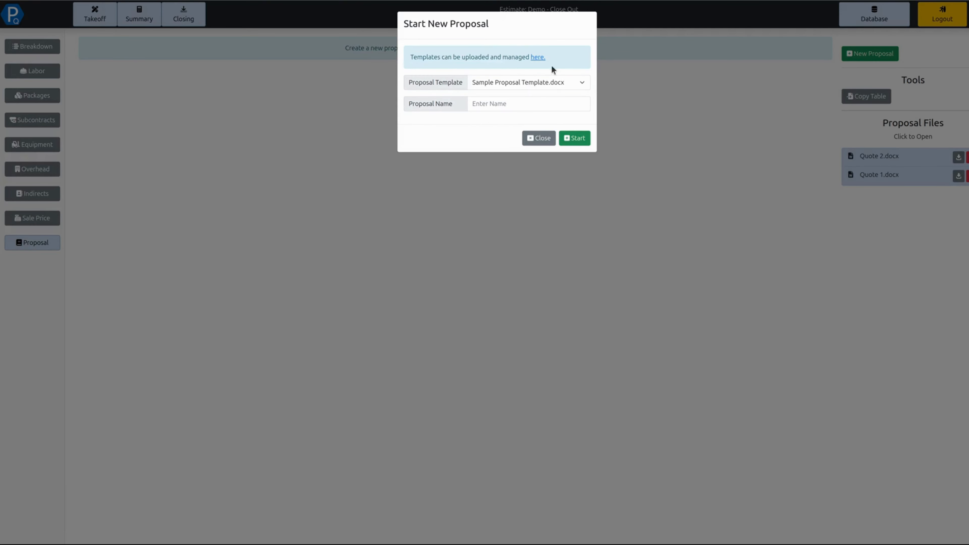
pyautogui.click(538, 58)
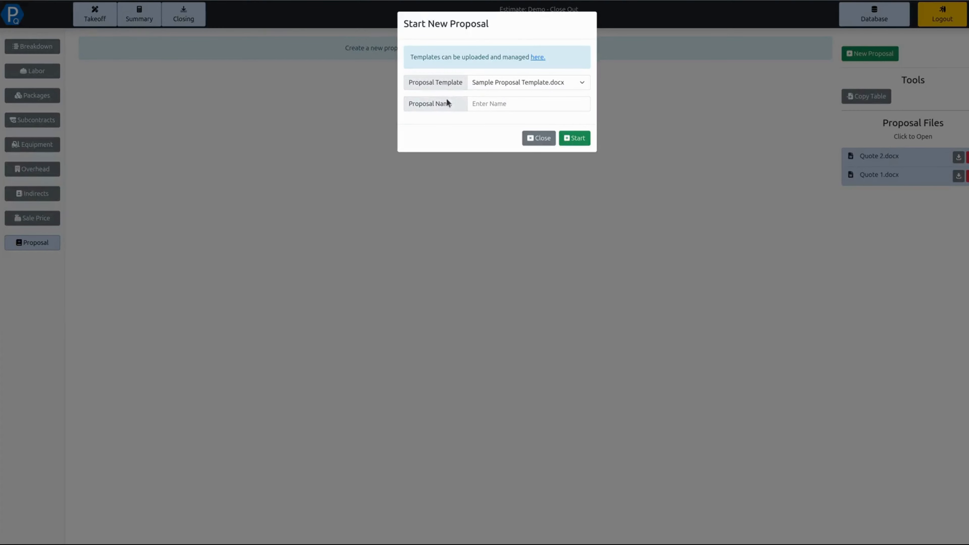
pyautogui.click(475, 100)
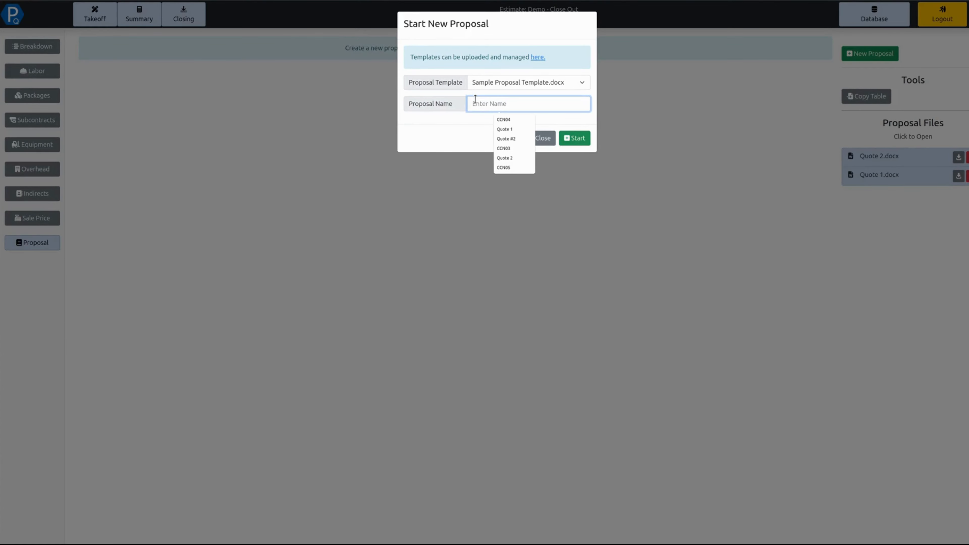
pyautogui.write('Quote 3')
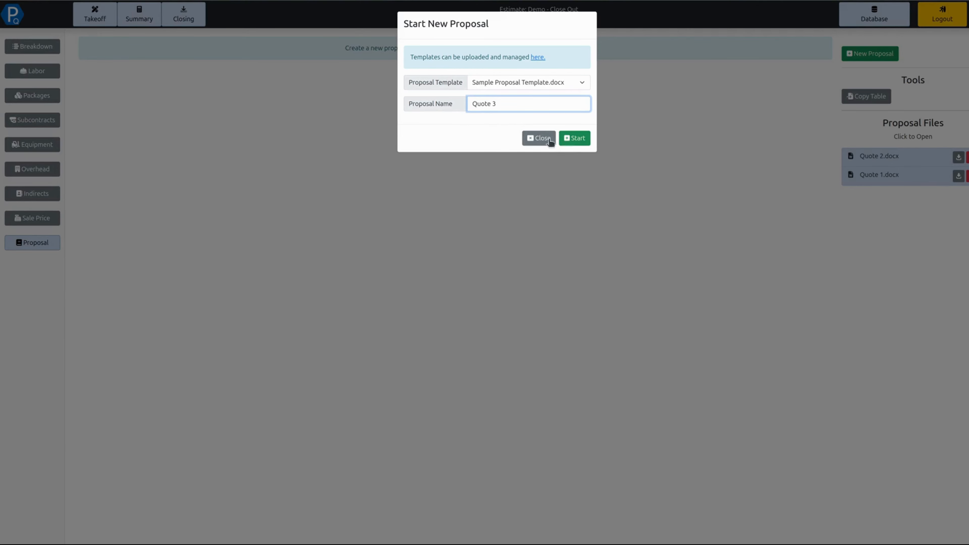
pyautogui.click(575, 139)
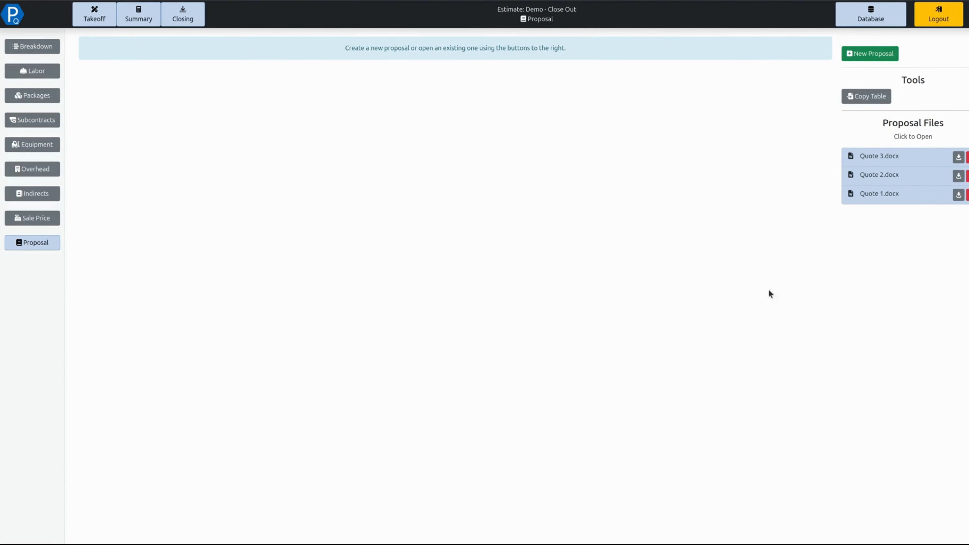
# Open the Quote 3.docx proposal and replace the XXXX quote number placeholder with 1235
pyautogui.click(873, 158)
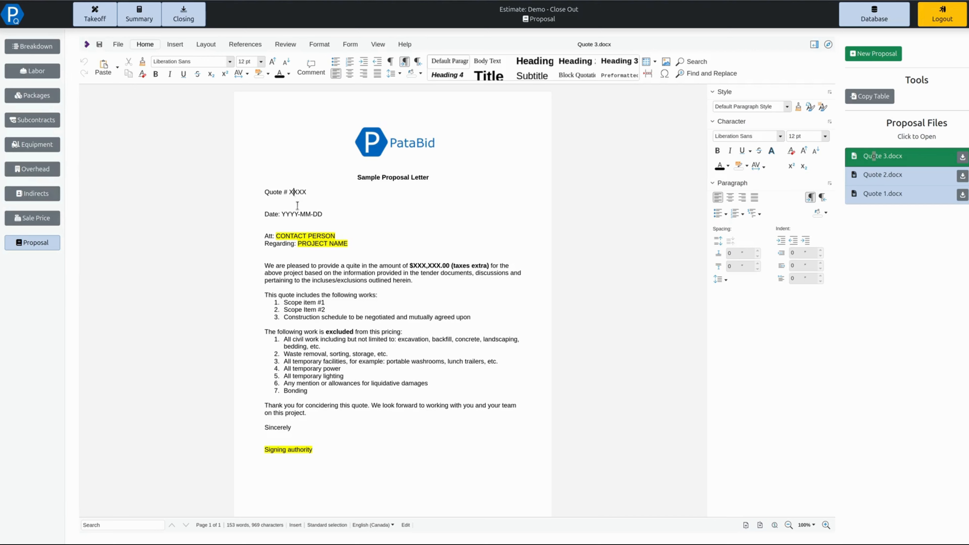
pyautogui.doubleClick(294, 192)
pyautogui.write('1235')
pyautogui.click(294, 236)
# Add two blank lines below the quote amount paragraph and place the text cursor in the gap
pyautogui.click(424, 284)
pyautogui.press('Return')
pyautogui.press('Return')
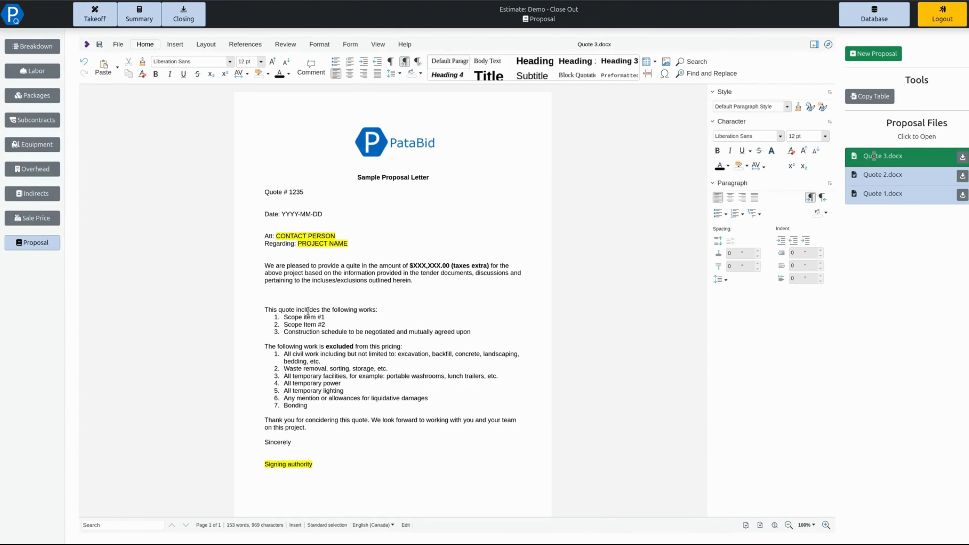
pyautogui.moveTo(283, 316); pyautogui.dragTo(352, 318)
pyautogui.click(345, 340)
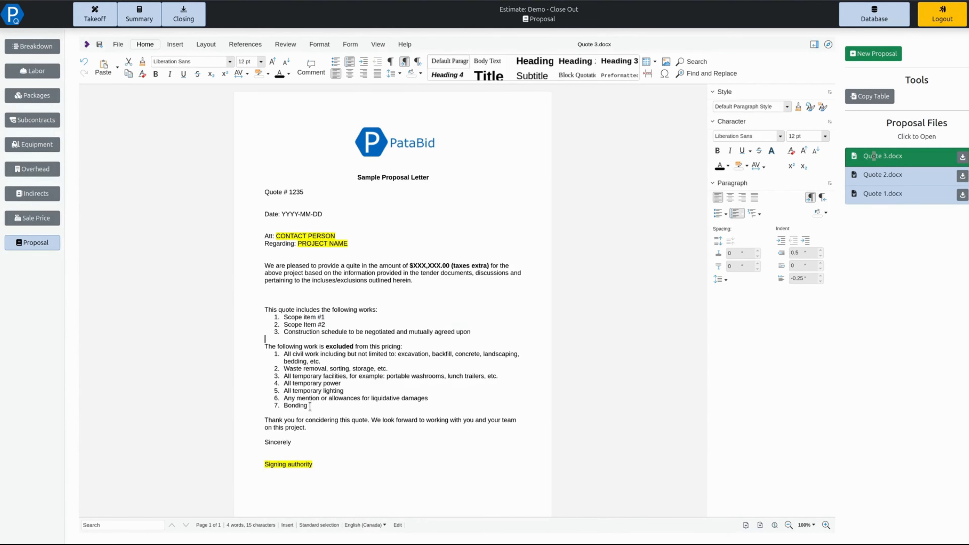
pyautogui.click(283, 297)
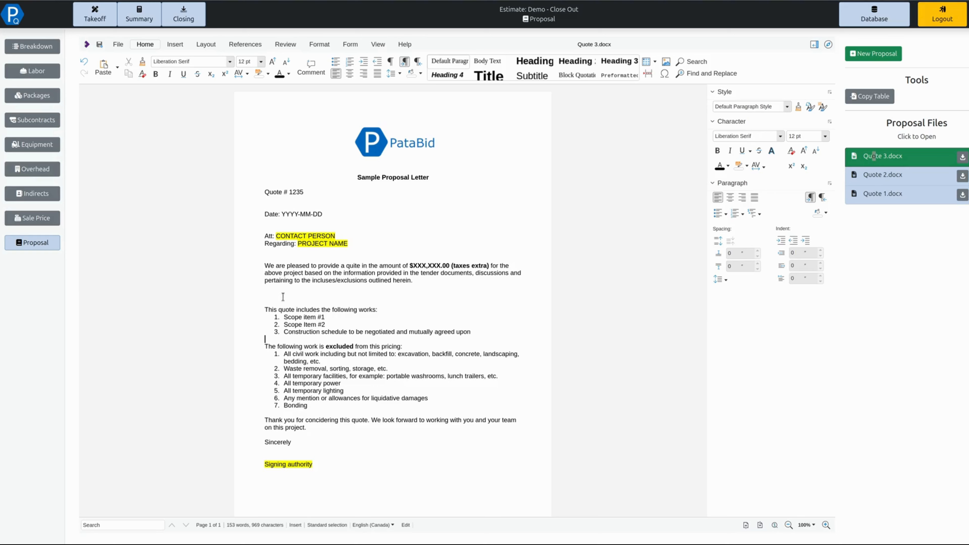
# Copy the Description and Total Price columns of the Final Sale Breakdown table and paste them above the included works list
pyautogui.click(870, 98)
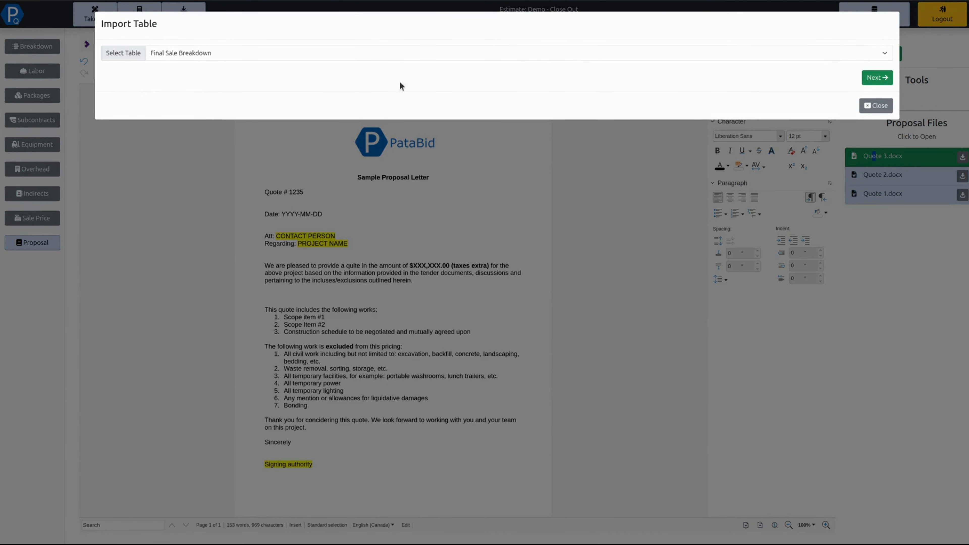
pyautogui.click(877, 78)
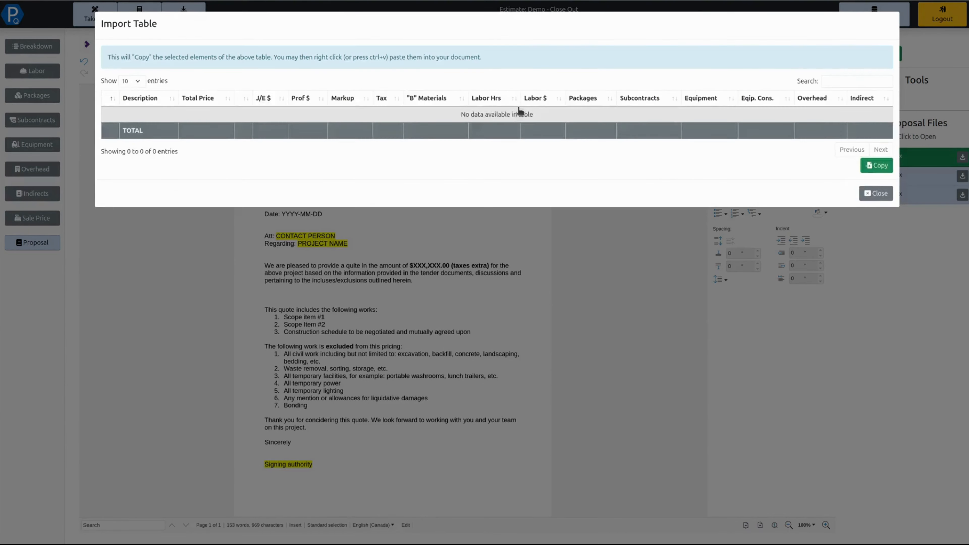
pyautogui.click(139, 117)
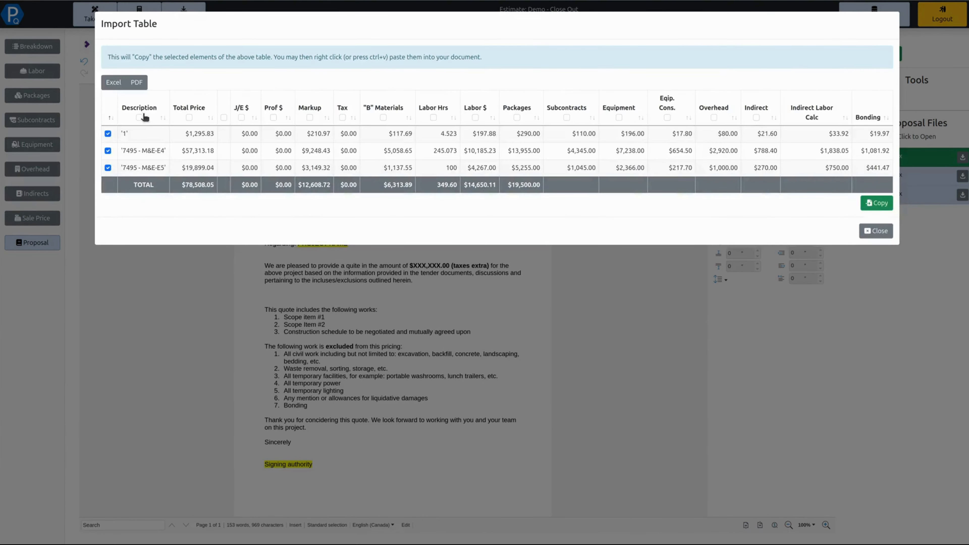
pyautogui.click(189, 117)
pyautogui.click(210, 118)
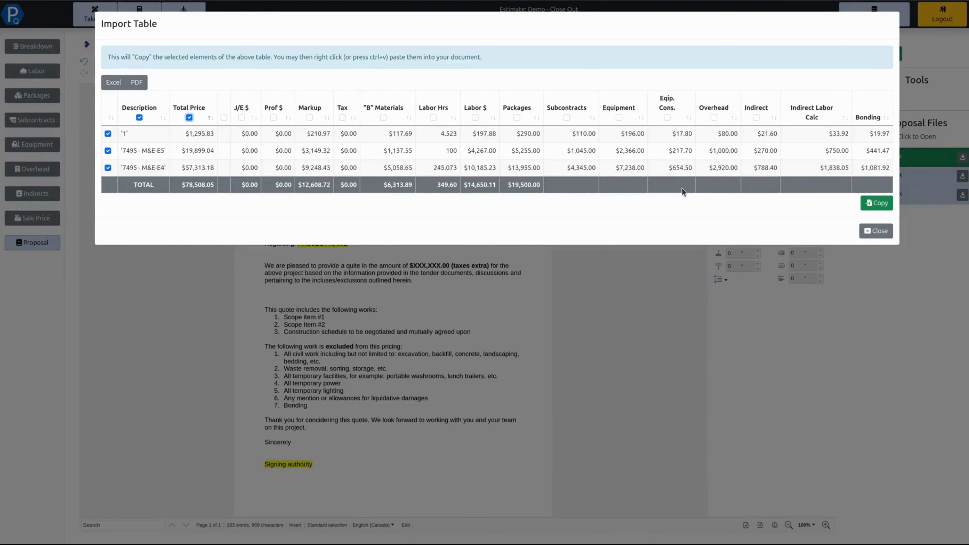
pyautogui.click(869, 203)
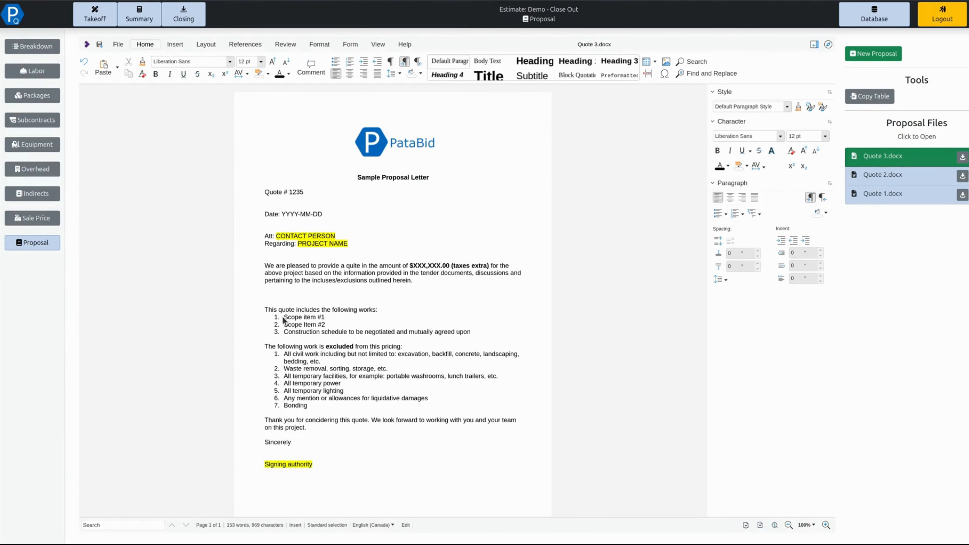
pyautogui.rightClick(273, 301)
pyautogui.click(290, 303)
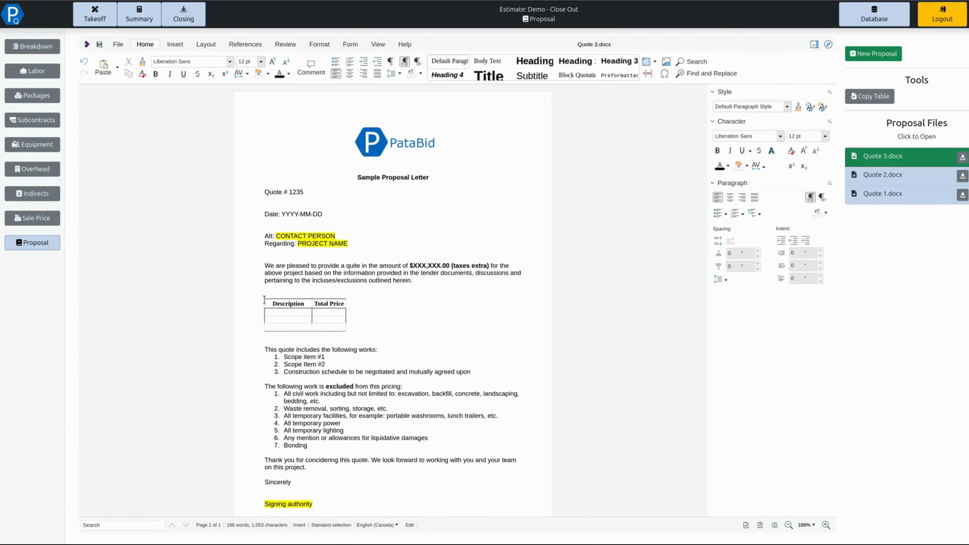
# Select the pasted price table's cells and review the text formatting options available for them
pyautogui.click(306, 315)
pyautogui.moveTo(307, 316); pyautogui.dragTo(342, 328)
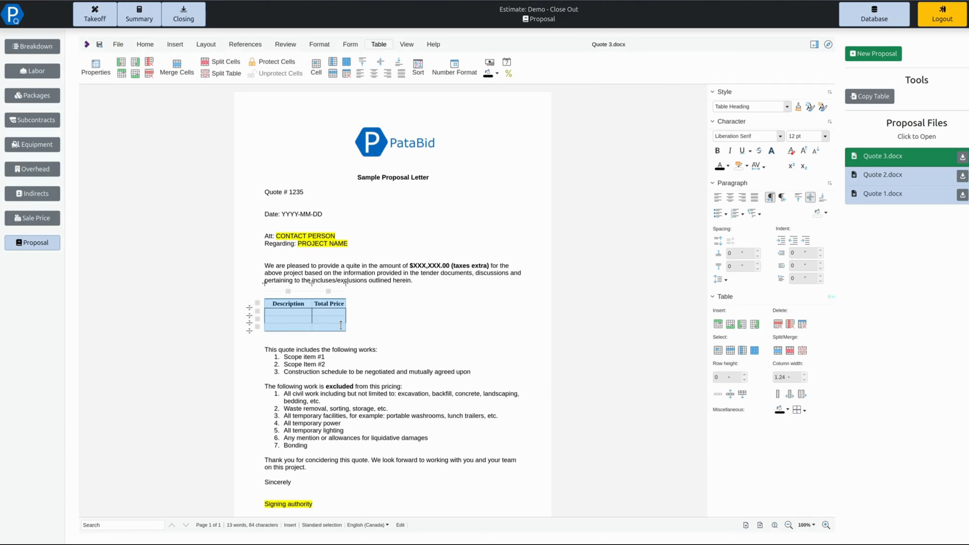
pyautogui.click(145, 44)
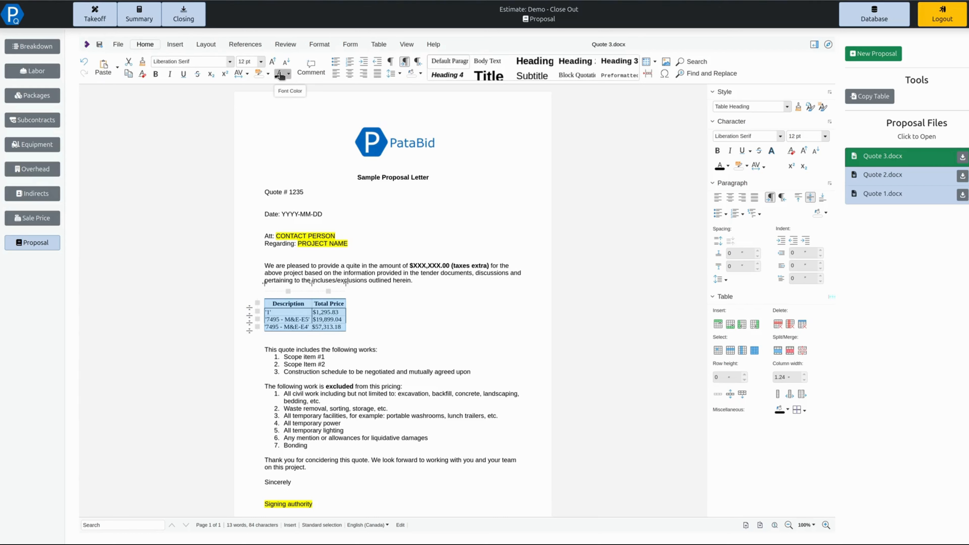
pyautogui.click(331, 328)
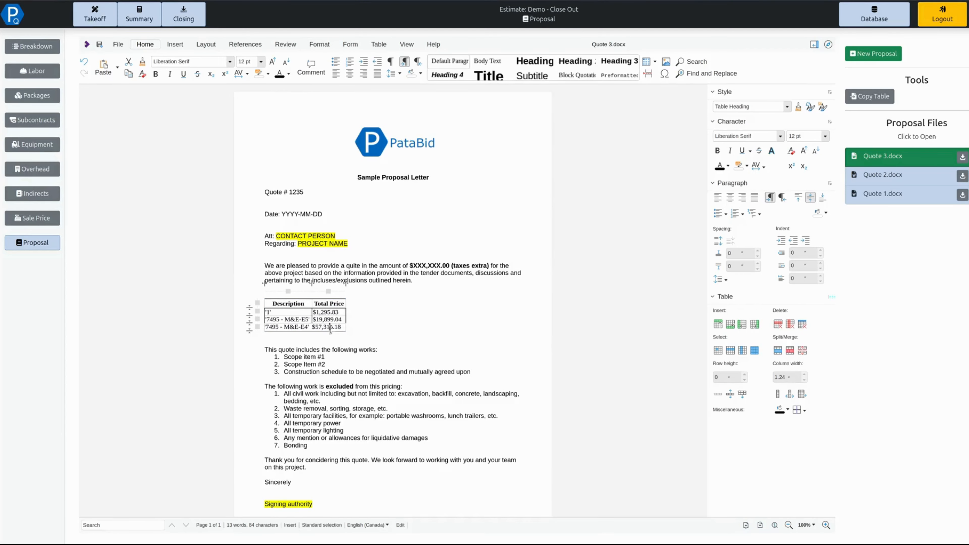
pyautogui.click(379, 330)
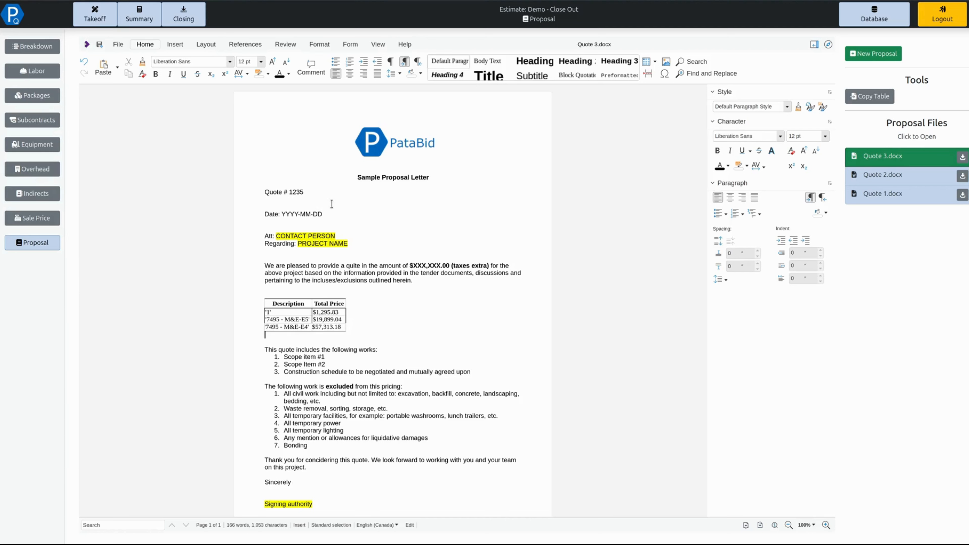
# Review the file formats in which the Quote 3 proposal can be downloaded, without downloading it
pyautogui.click(117, 44)
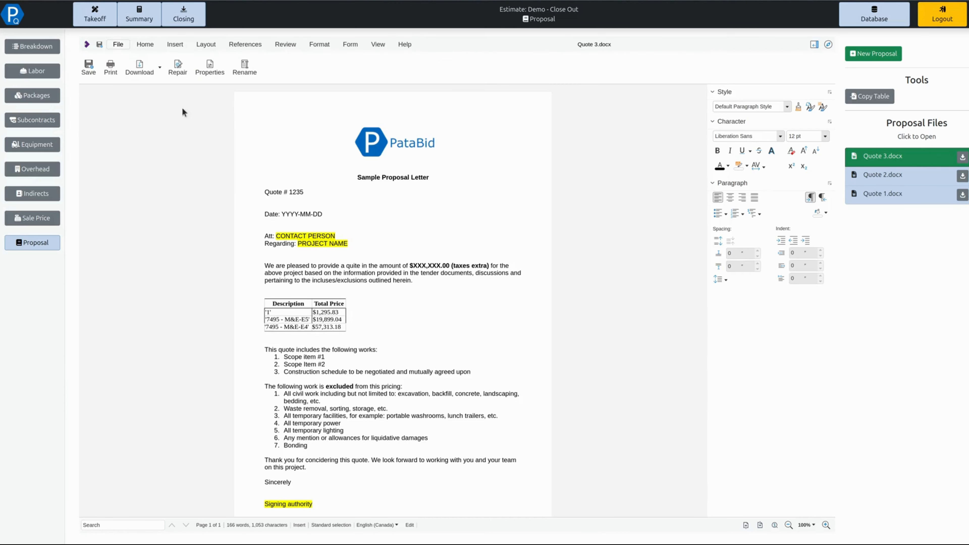
pyautogui.click(159, 66)
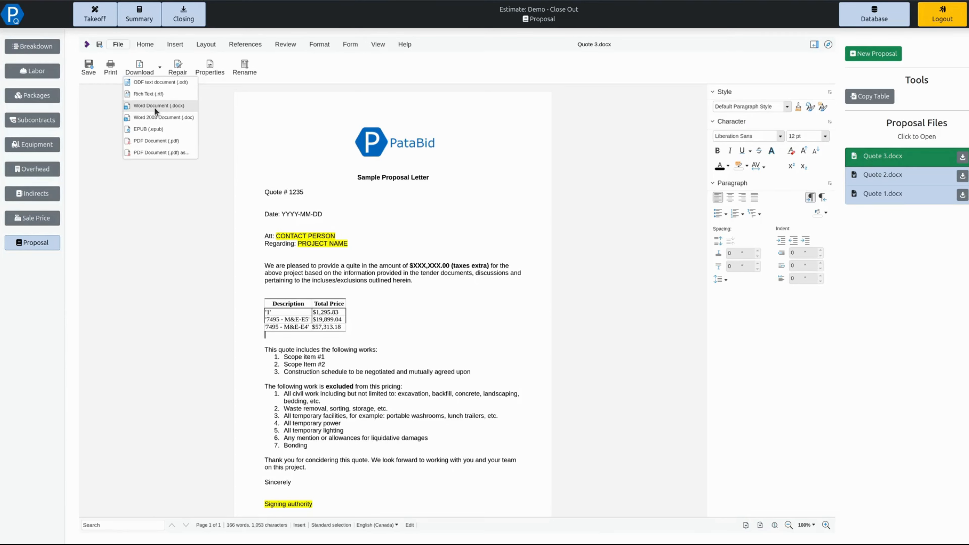
pyautogui.click(363, 206)
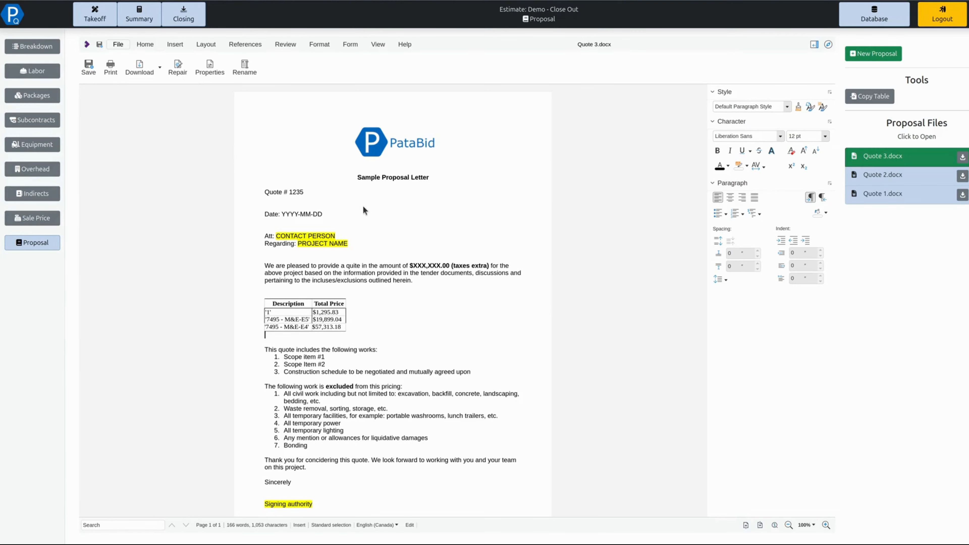